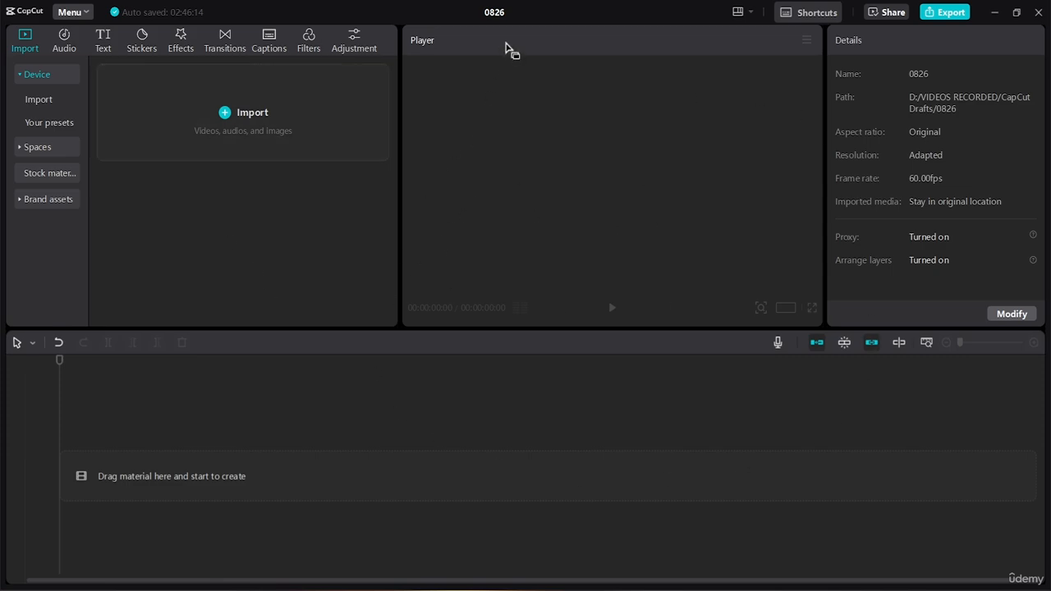
# Rename the project to PROJECT- 2
pyautogui.click(512, 13)
pyautogui.press('BackSpace')
pyautogui.write('PROJECT-2')
pyautogui.press('Left')
pyautogui.click(274, 252)
# Import the YouTube Marketing Intro.mp4 video into the project media
pyautogui.click(233, 115)
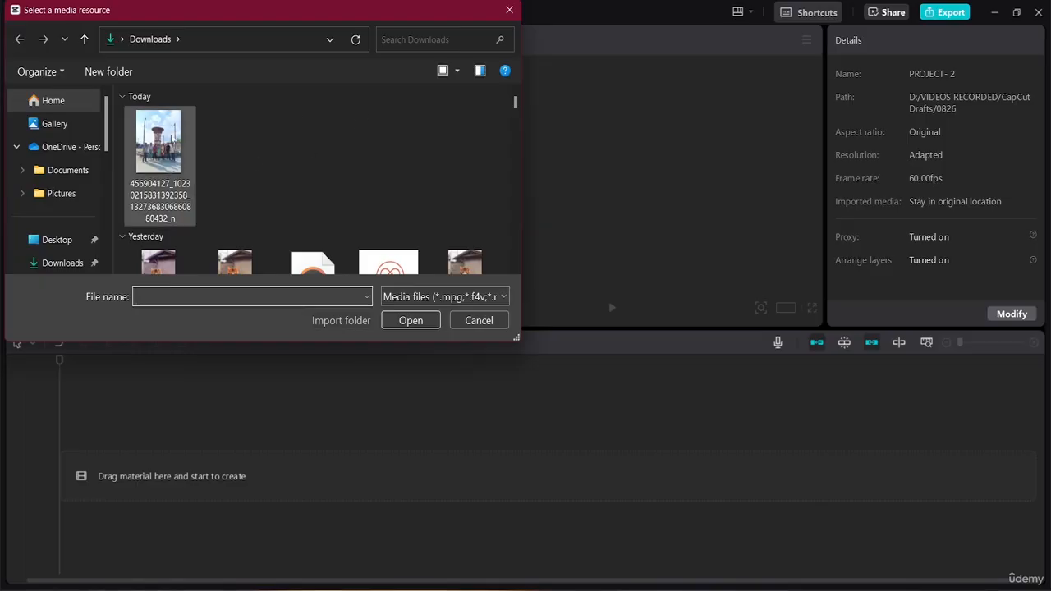
pyautogui.moveTo(511, 101); pyautogui.dragTo(530, 129)
pyautogui.press('Escape')
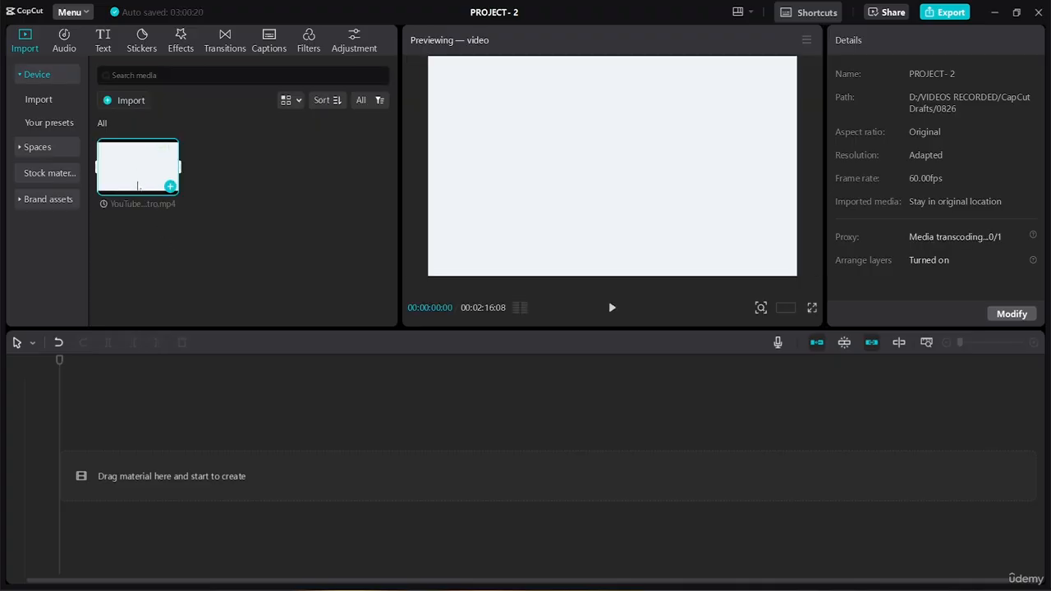
pyautogui.click(133, 100)
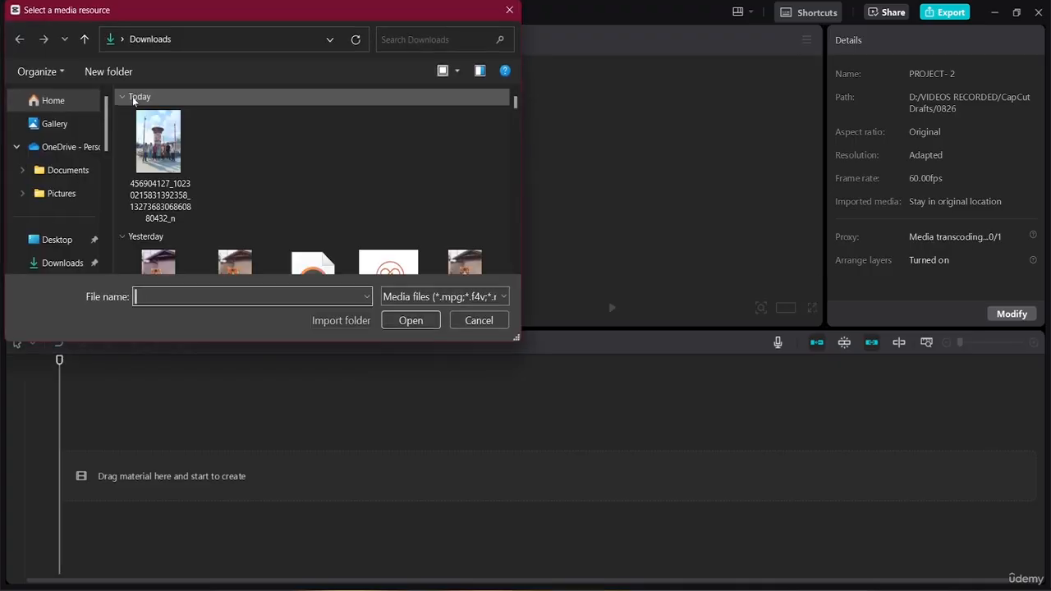
pyautogui.moveTo(514, 100)
pyautogui.mouseDown()
pyautogui.moveTo(514, 131)
pyautogui.moveTo(511, 95)
pyautogui.mouseUp()
pyautogui.click(61, 262)
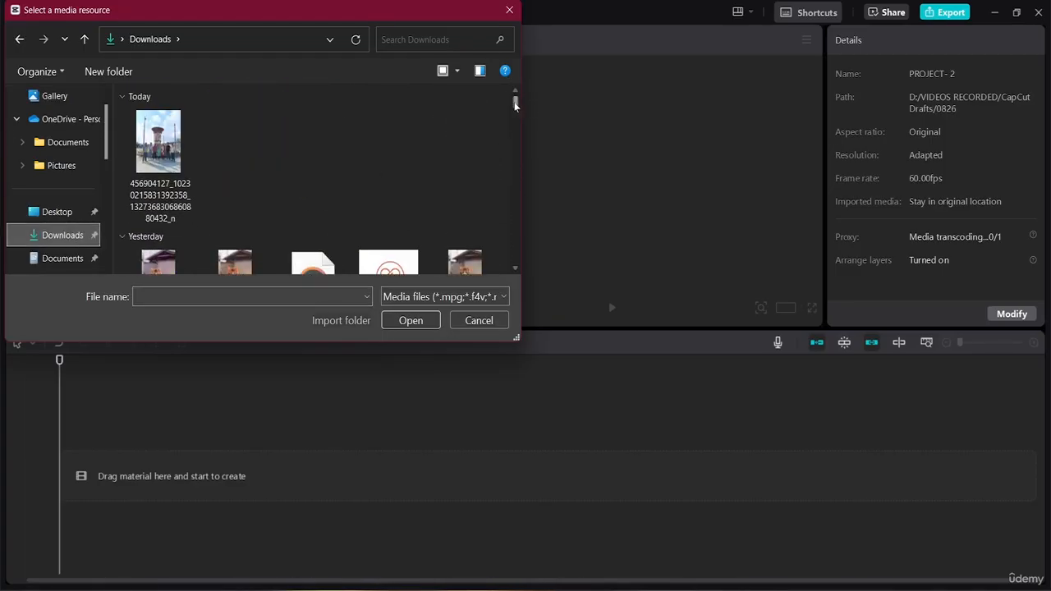
pyautogui.press('Escape')
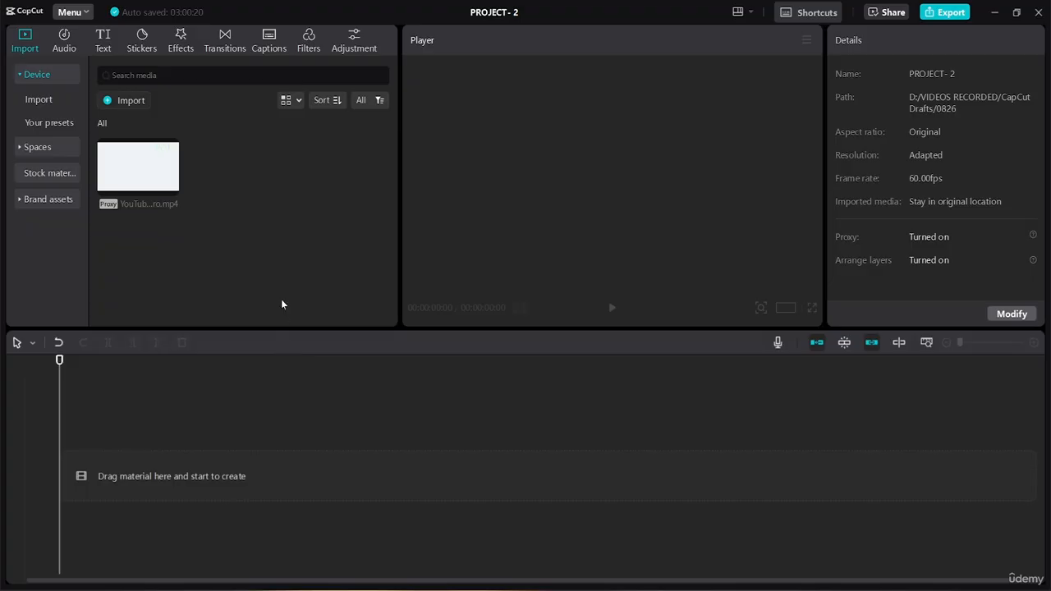
# Import the free background music MP3 for content creators from the Downloads folder
pyautogui.click(125, 100)
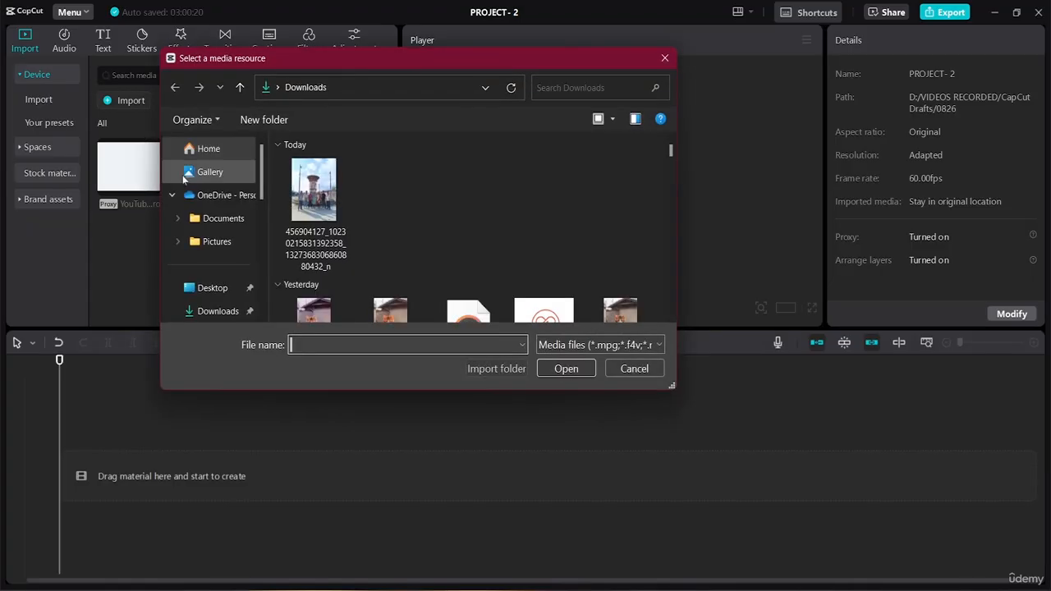
pyautogui.click(213, 312)
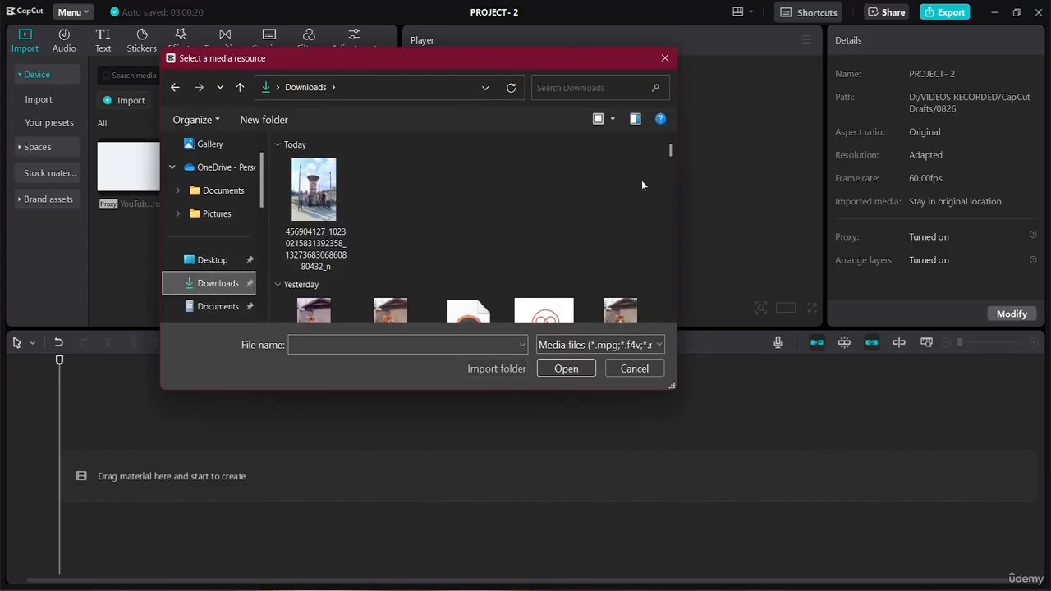
pyautogui.scroll(-2, 672, 317)
pyautogui.scroll(-1, 671, 318)
pyautogui.click(469, 173)
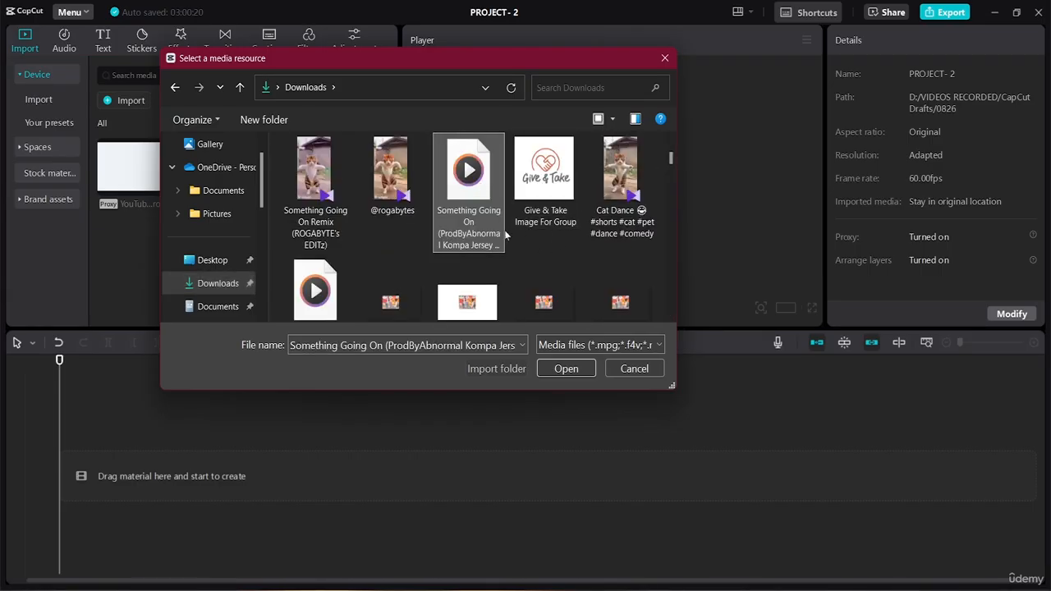
pyautogui.click(315, 296)
pyautogui.click(566, 369)
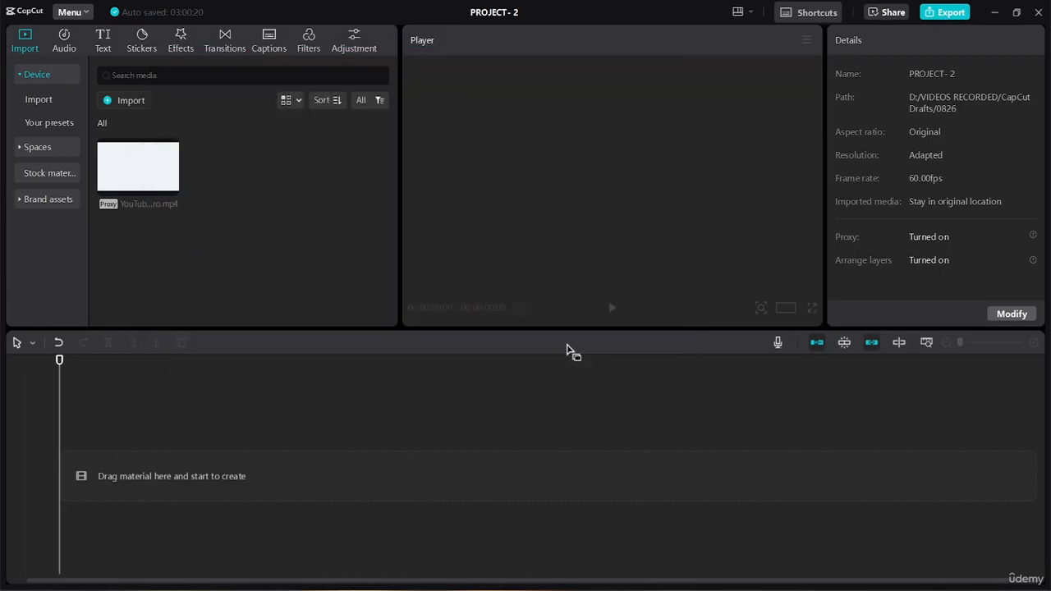
# Preview the YouTube Marketing Intro.mp4 video and place it at the start of the timeline
pyautogui.moveTo(217, 180)
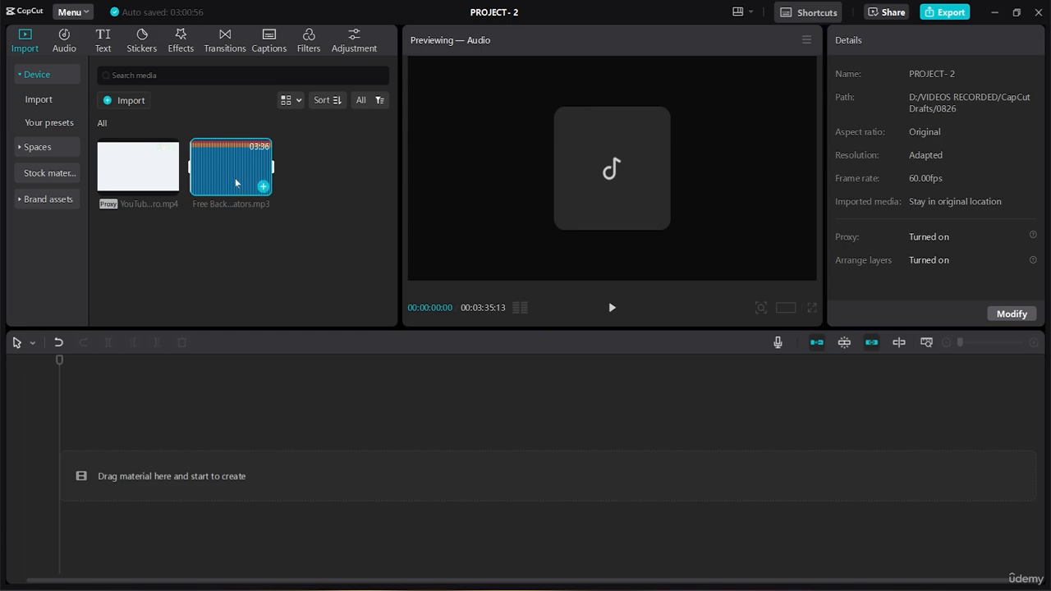
pyautogui.click(127, 184)
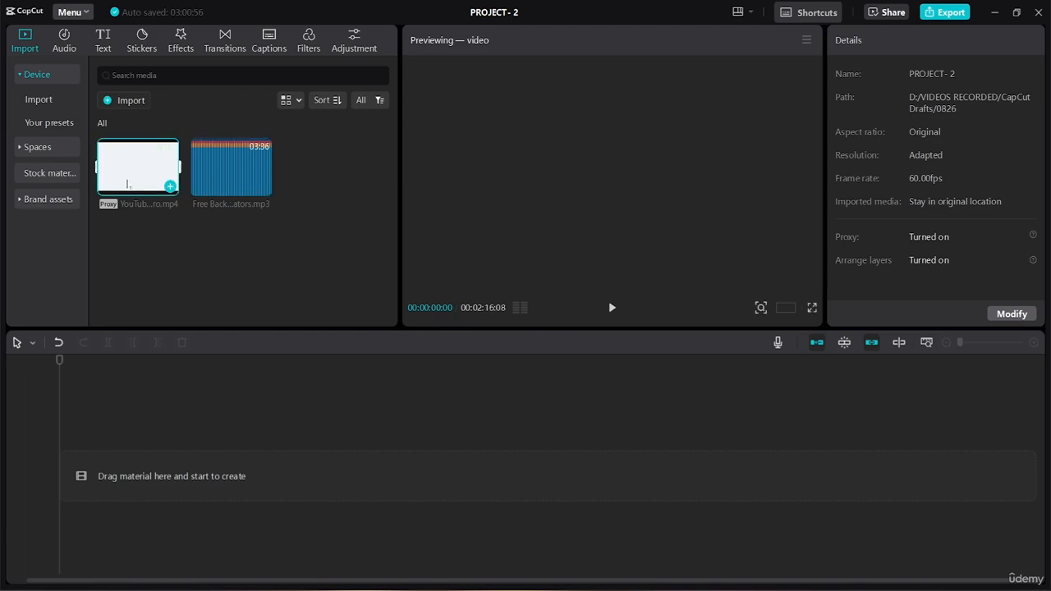
pyautogui.press('space')
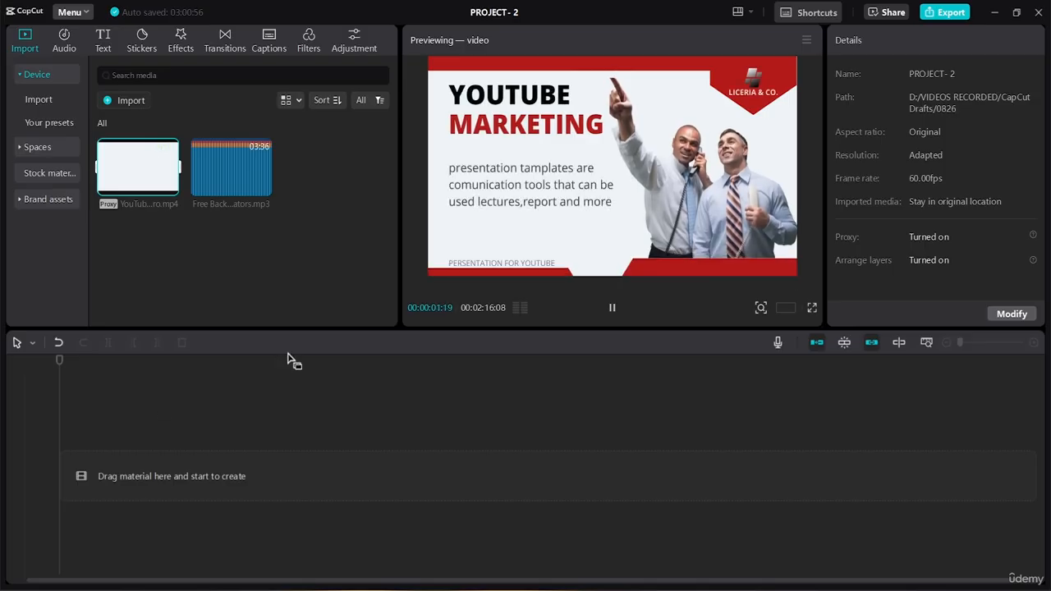
pyautogui.moveTo(132, 205); pyautogui.dragTo(88, 466)
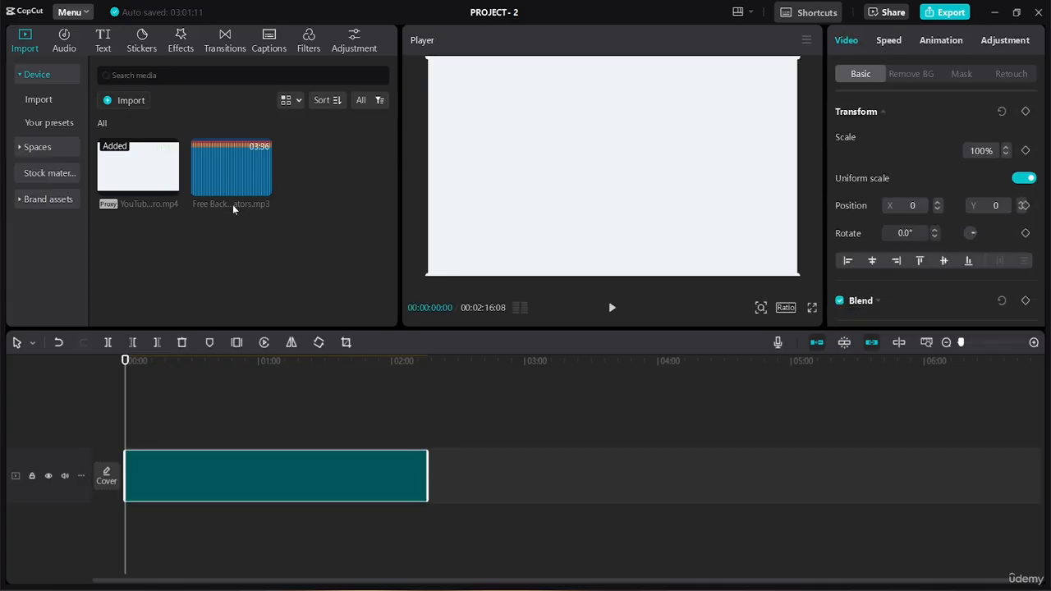
# Preview the background music and place it on an audio track beneath the video, starting at 00:00
pyautogui.click(229, 168)
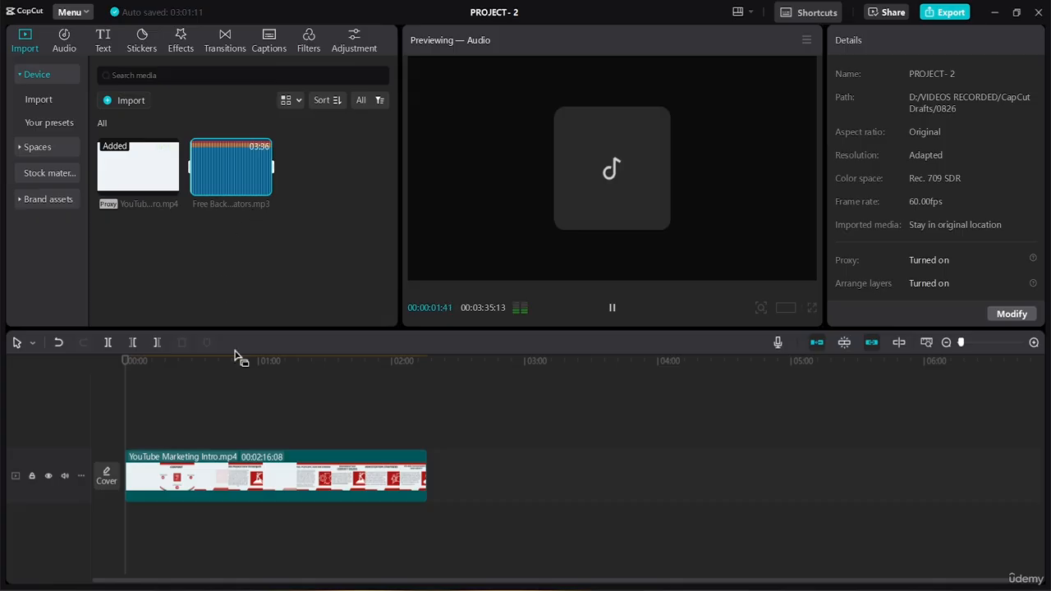
pyautogui.moveTo(229, 183)
pyautogui.rightClick(226, 174)
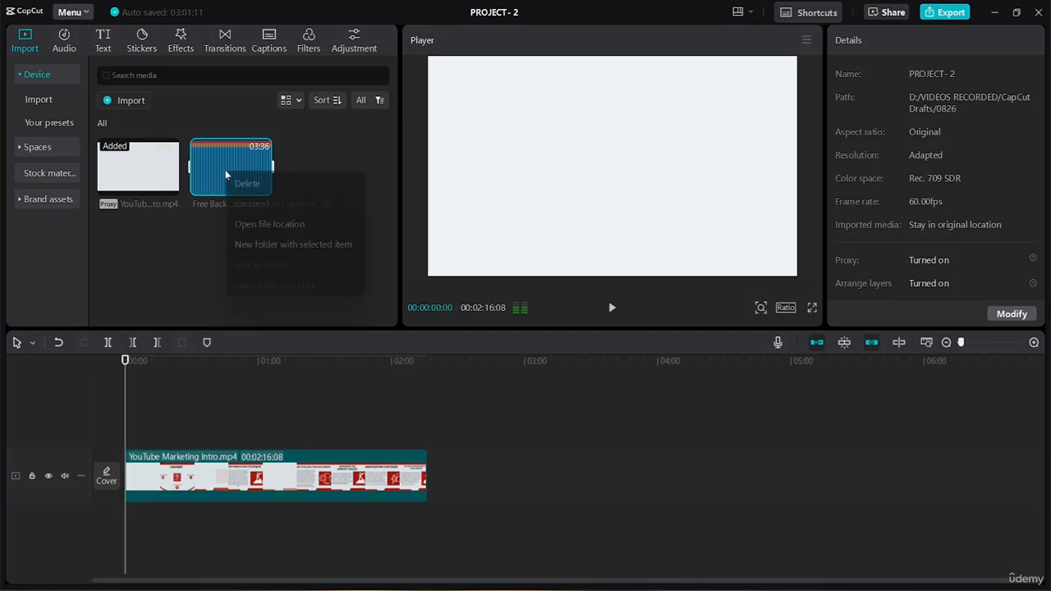
pyautogui.click(200, 229)
pyautogui.moveTo(262, 187)
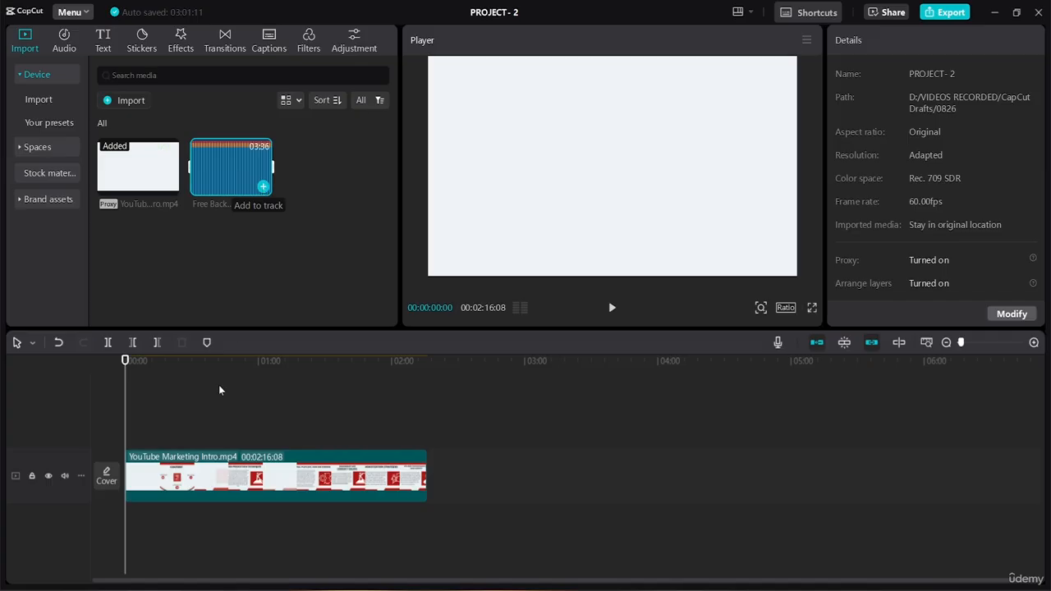
pyautogui.moveTo(218, 390); pyautogui.dragTo(188, 526)
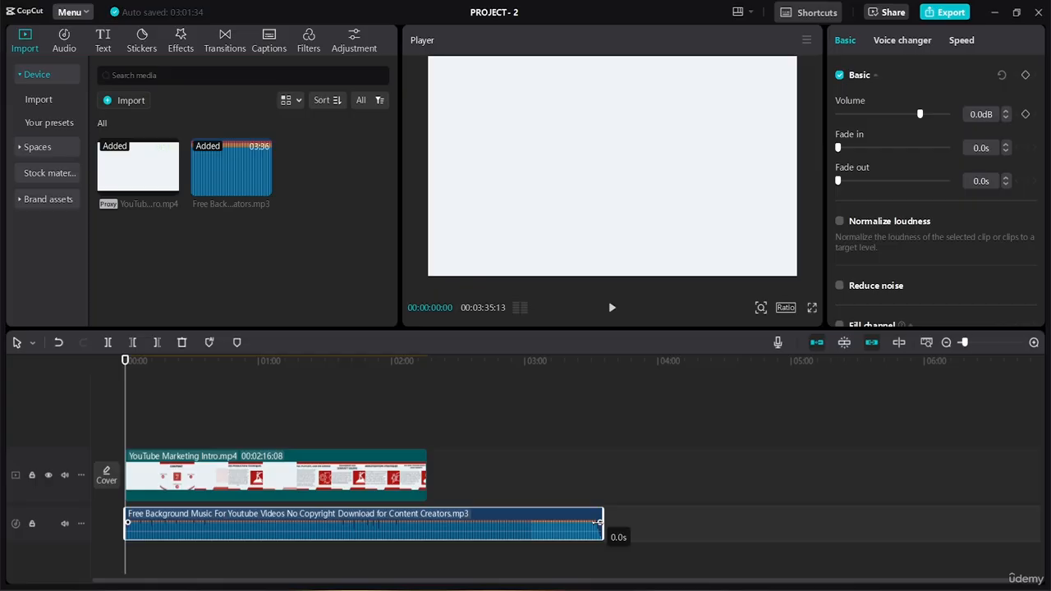
# Give the music clip a 10.0 s fade-out and trim its end to match the end of the video
pyautogui.moveTo(600, 522); pyautogui.dragTo(437, 522)
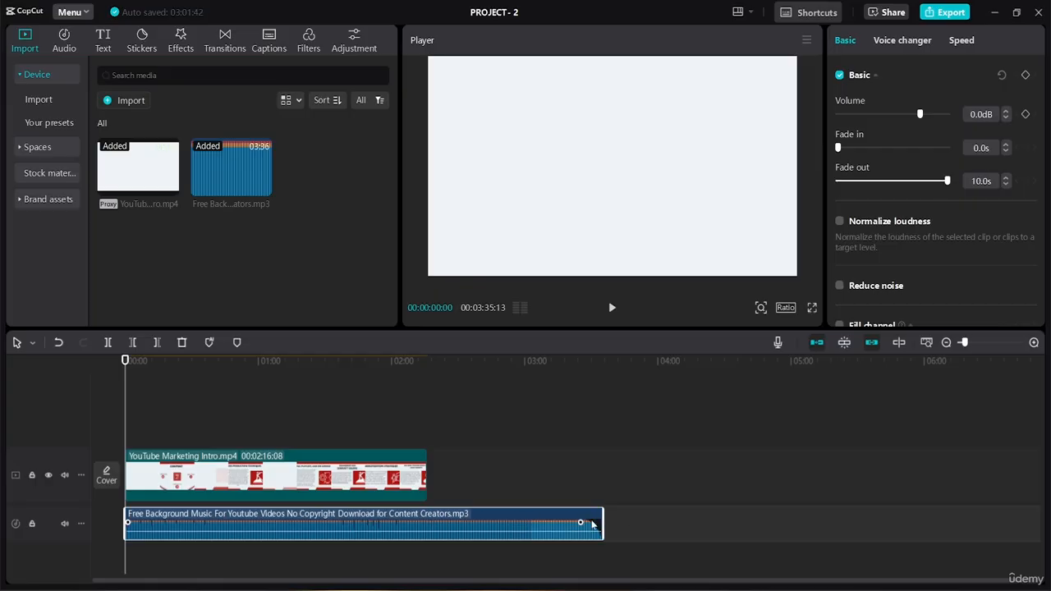
pyautogui.moveTo(602, 517); pyautogui.dragTo(424, 505)
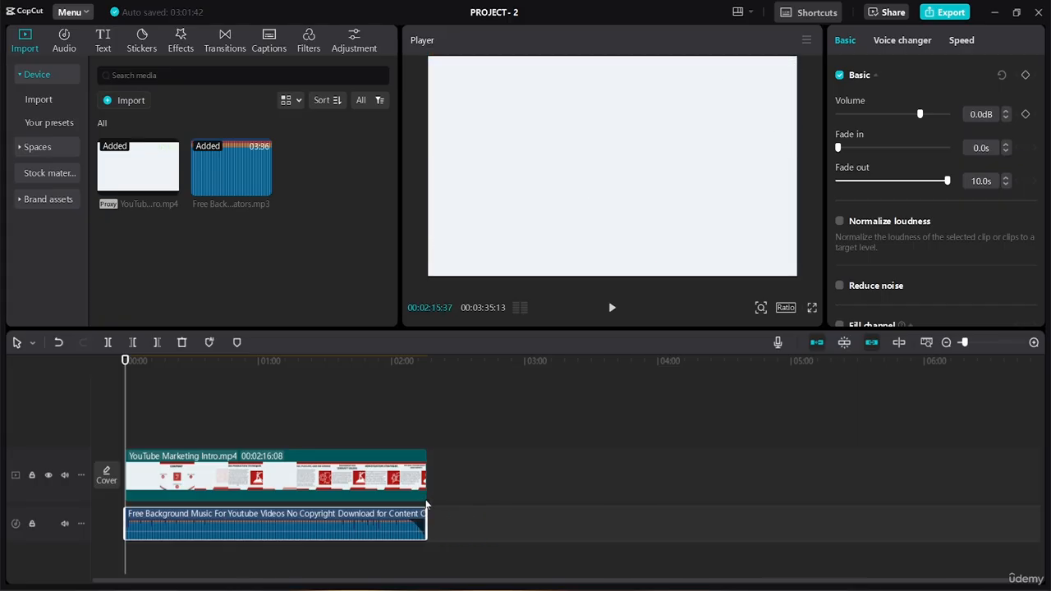
pyautogui.moveTo(422, 362); pyautogui.dragTo(427, 366)
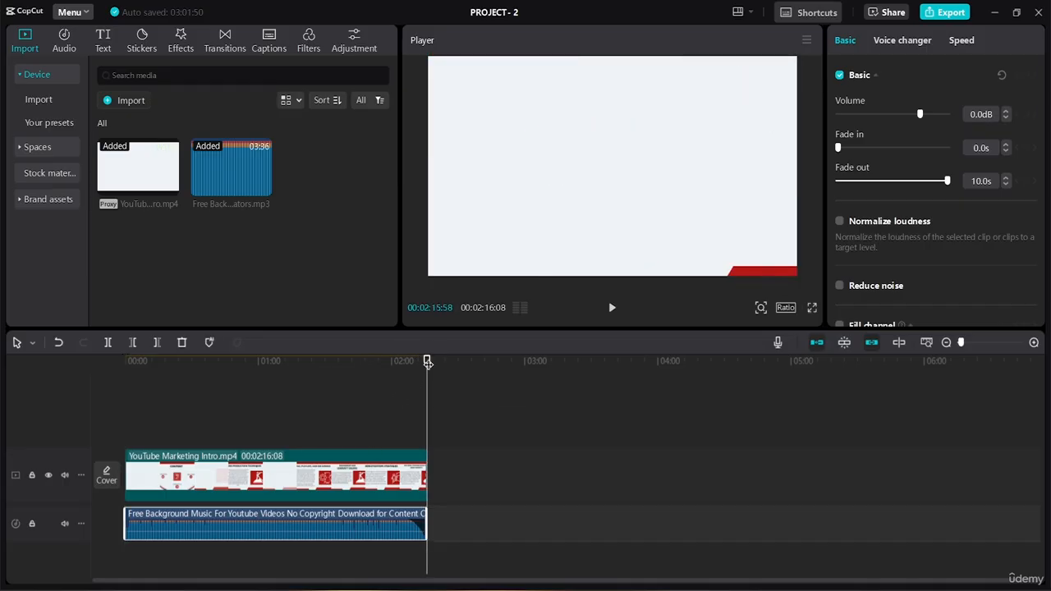
pyautogui.moveTo(426, 362); pyautogui.dragTo(125, 361)
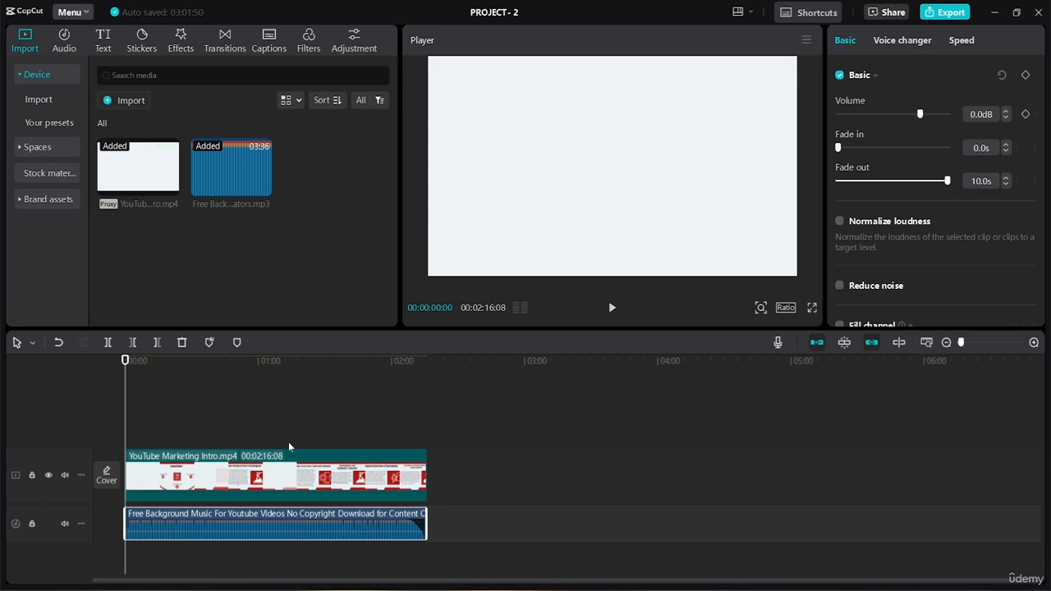
# Turn on loudness normalization for the music clip and review its remaining audio and voice changer options
pyautogui.moveTo(248, 534)
pyautogui.click(840, 222)
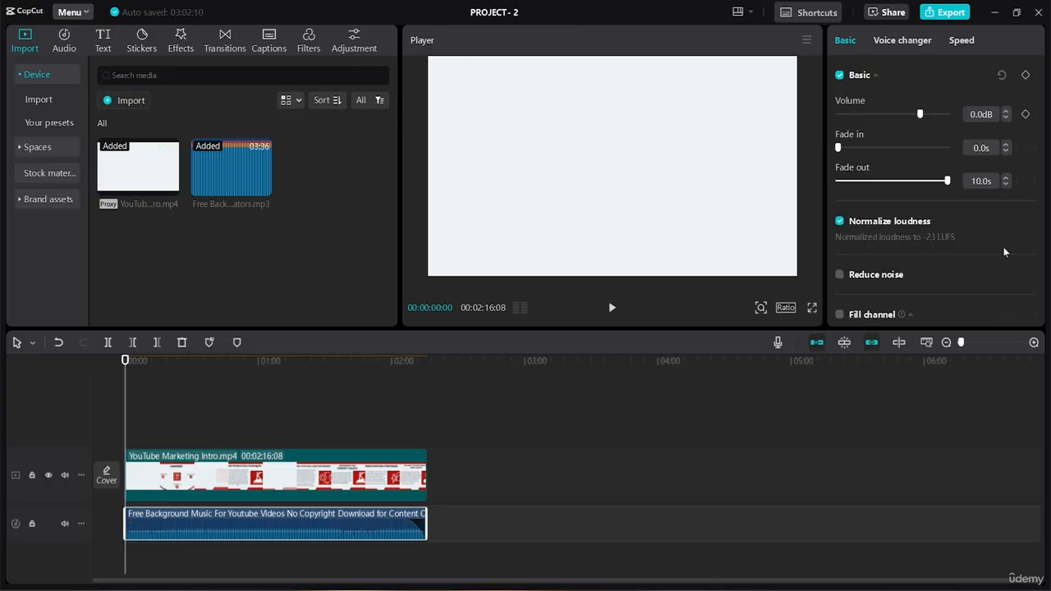
pyautogui.moveTo(1042, 225); pyautogui.dragTo(1039, 154)
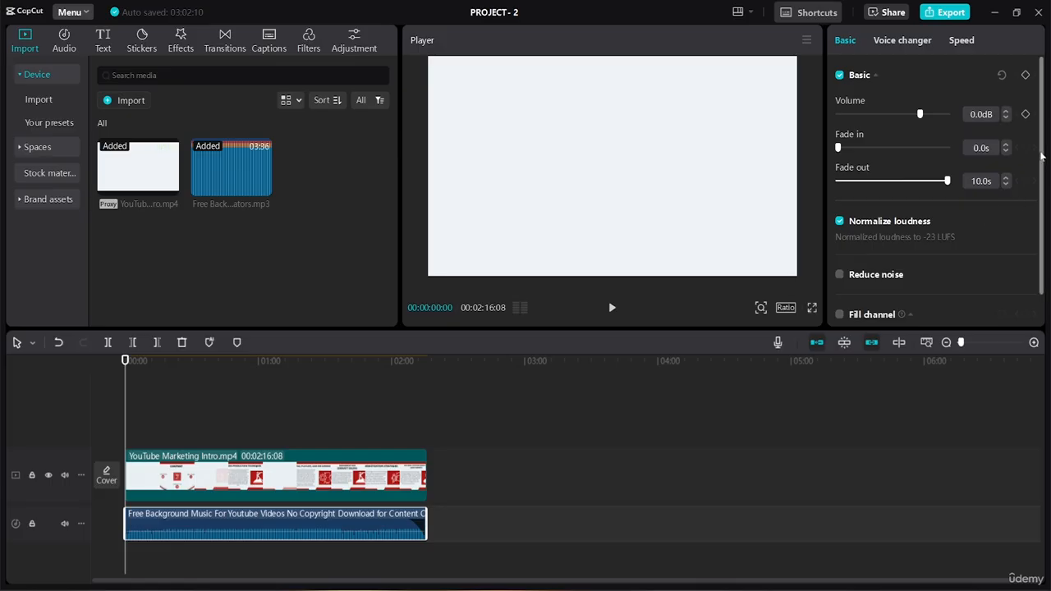
pyautogui.scroll(-2, 1033, 223)
pyautogui.scroll(2, 1032, 238)
pyautogui.click(898, 41)
pyautogui.click(845, 40)
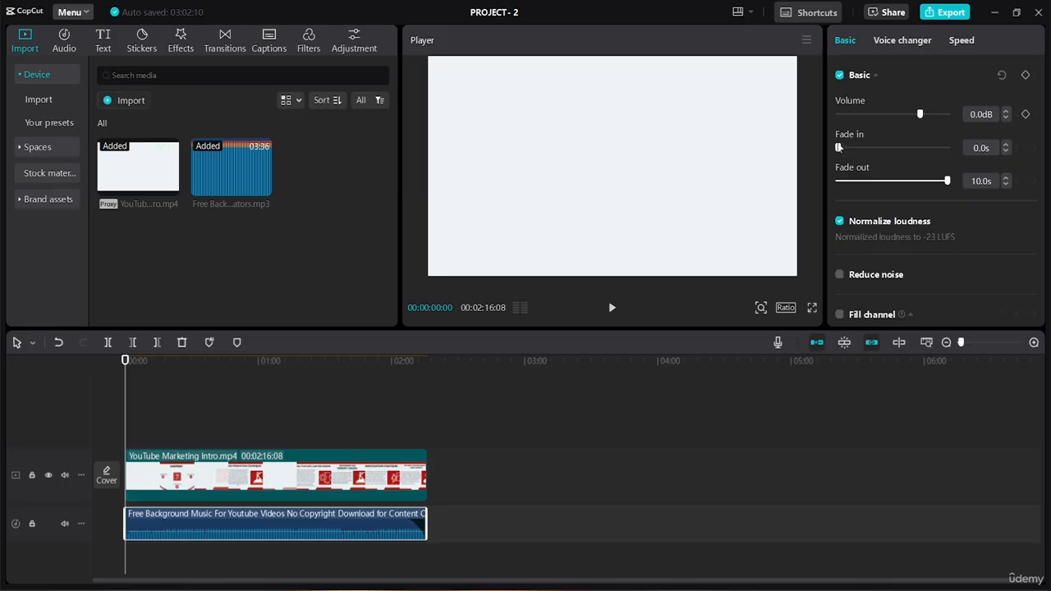
# Set the music clip's fade-in to 10.0 s
pyautogui.moveTo(849, 147); pyautogui.dragTo(920, 151)
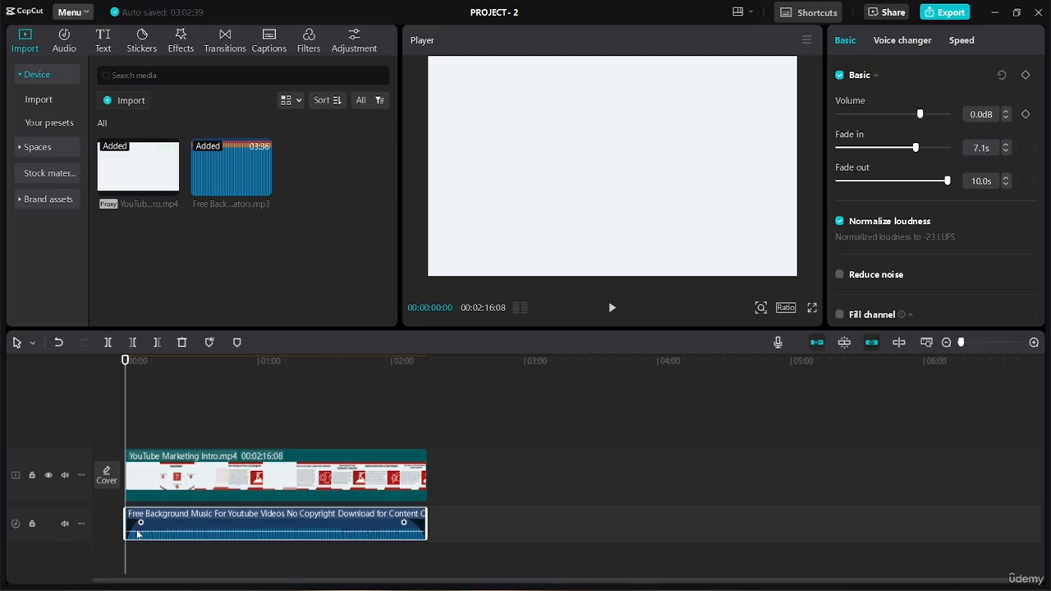
pyautogui.moveTo(141, 523); pyautogui.dragTo(264, 528)
pyautogui.moveTo(146, 523); pyautogui.dragTo(227, 527)
pyautogui.moveTo(146, 522); pyautogui.dragTo(205, 510)
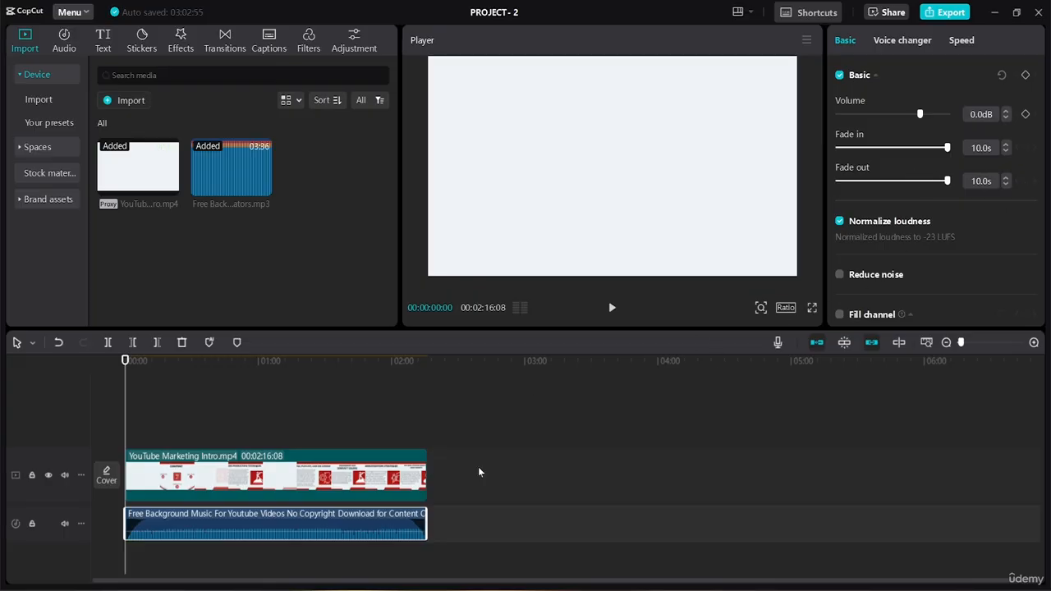
# Try the Fade In and Zoom 2 entrance animations on the video clip and apply Zoom 1 instead
pyautogui.click(135, 476)
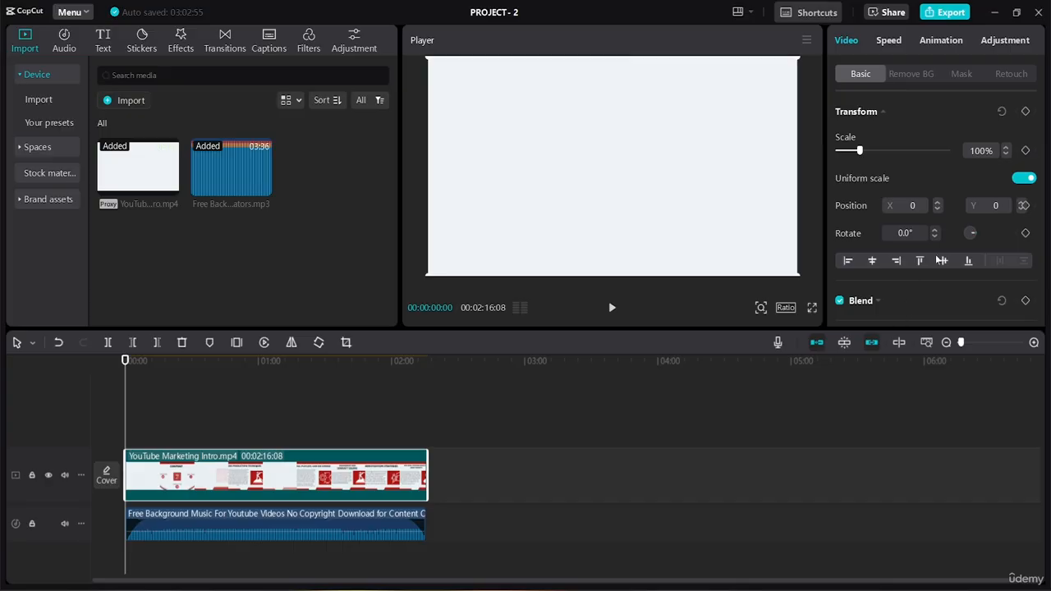
pyautogui.moveTo(1041, 105); pyautogui.dragTo(1045, 238)
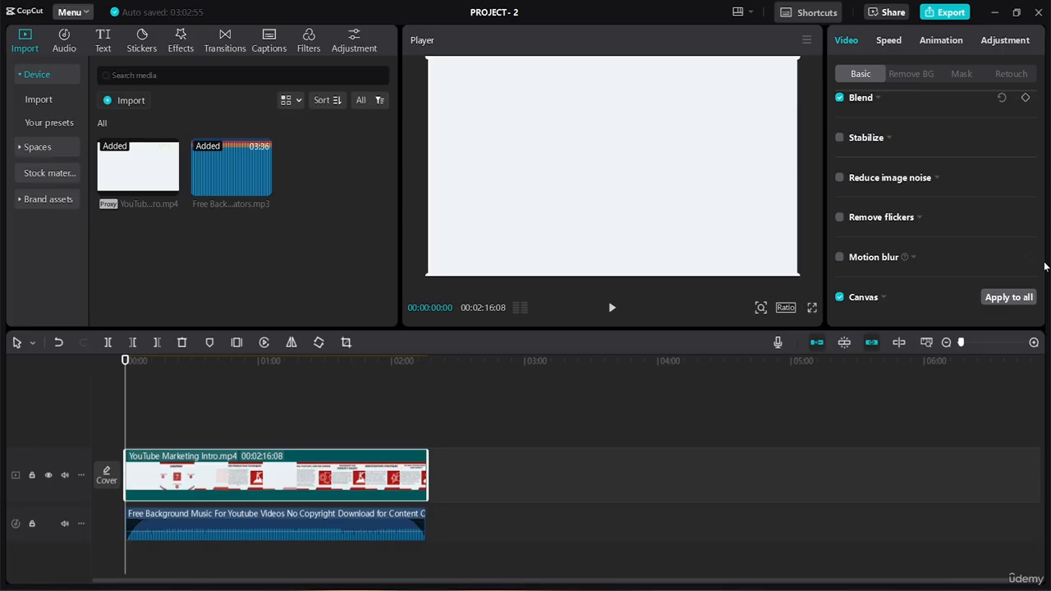
pyautogui.moveTo(1044, 239); pyautogui.dragTo(1047, 85)
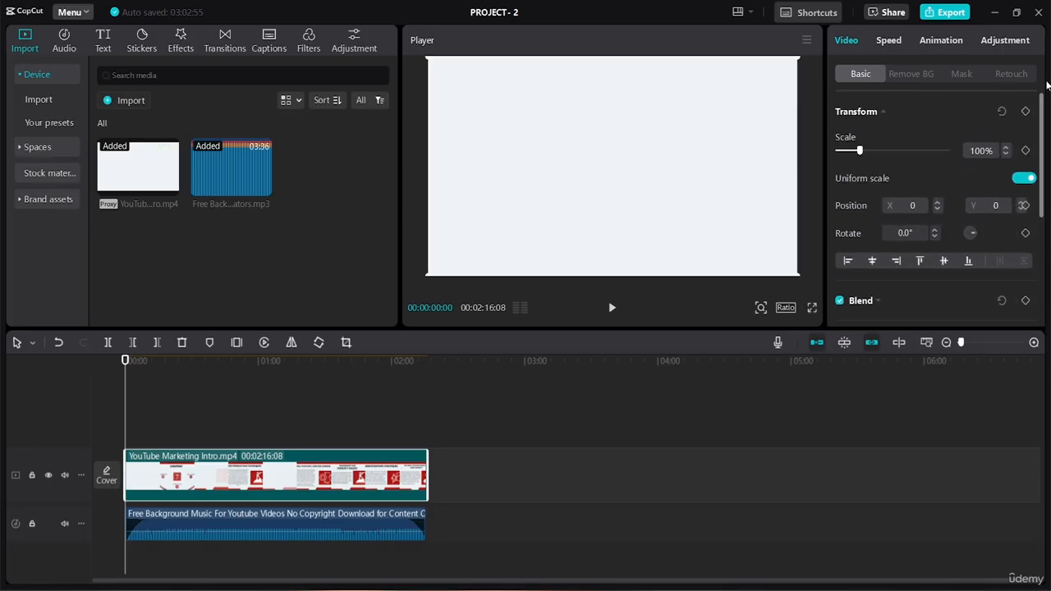
pyautogui.click(949, 40)
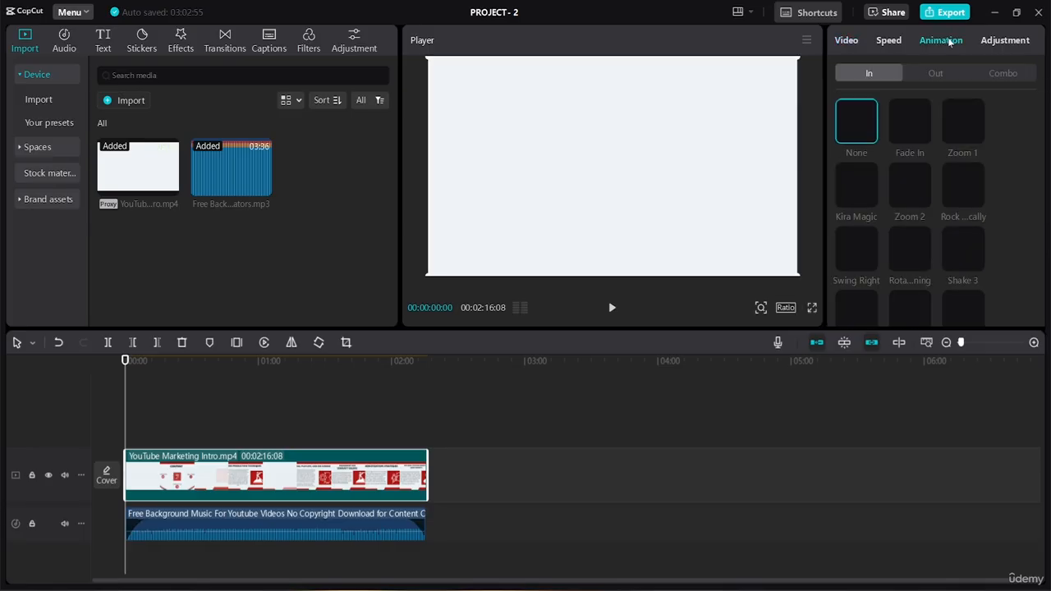
pyautogui.click(910, 123)
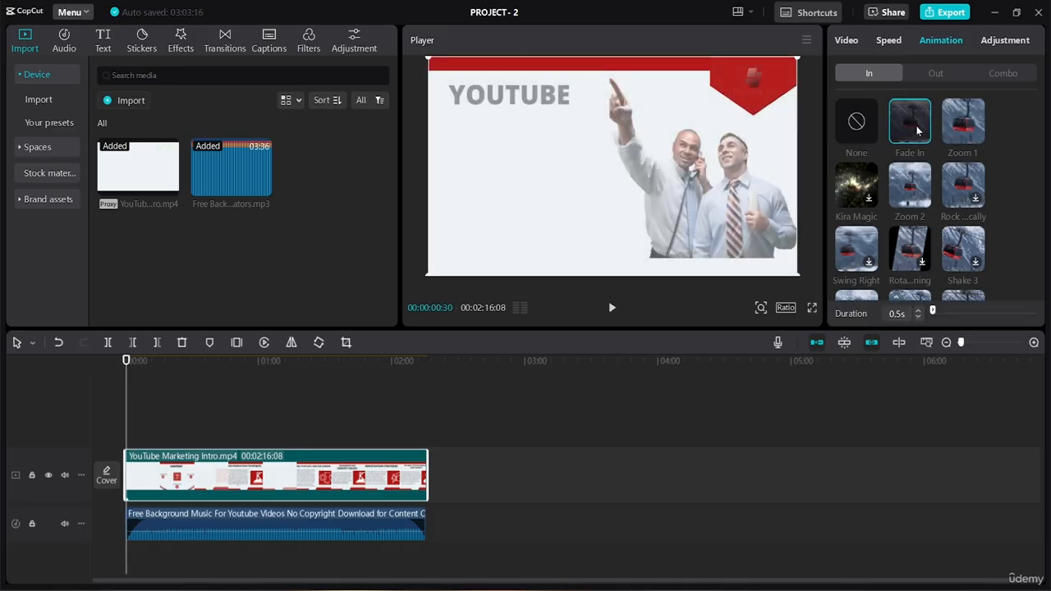
pyautogui.click(916, 126)
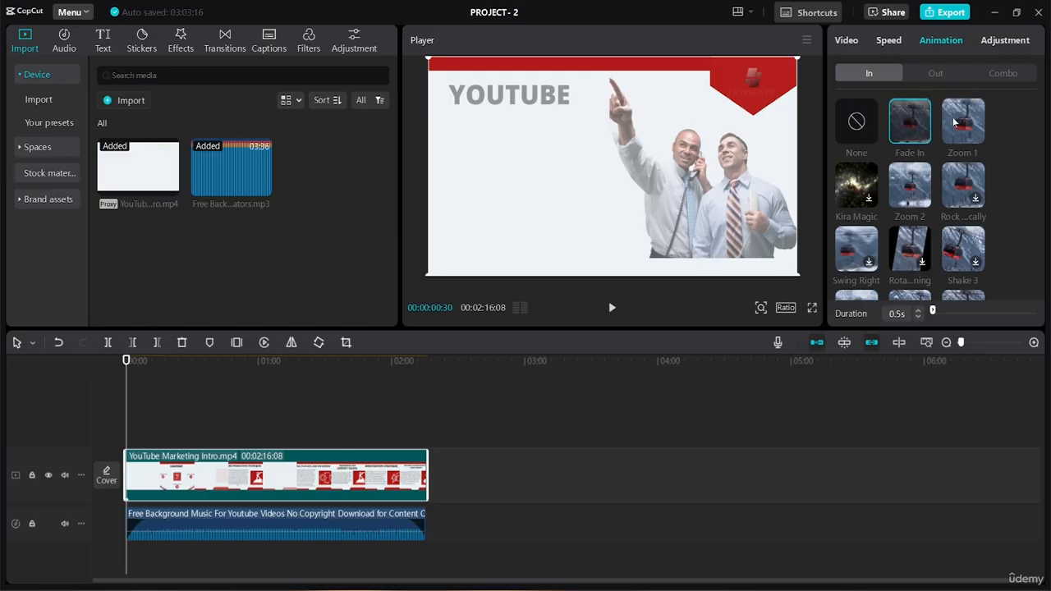
pyautogui.click(911, 194)
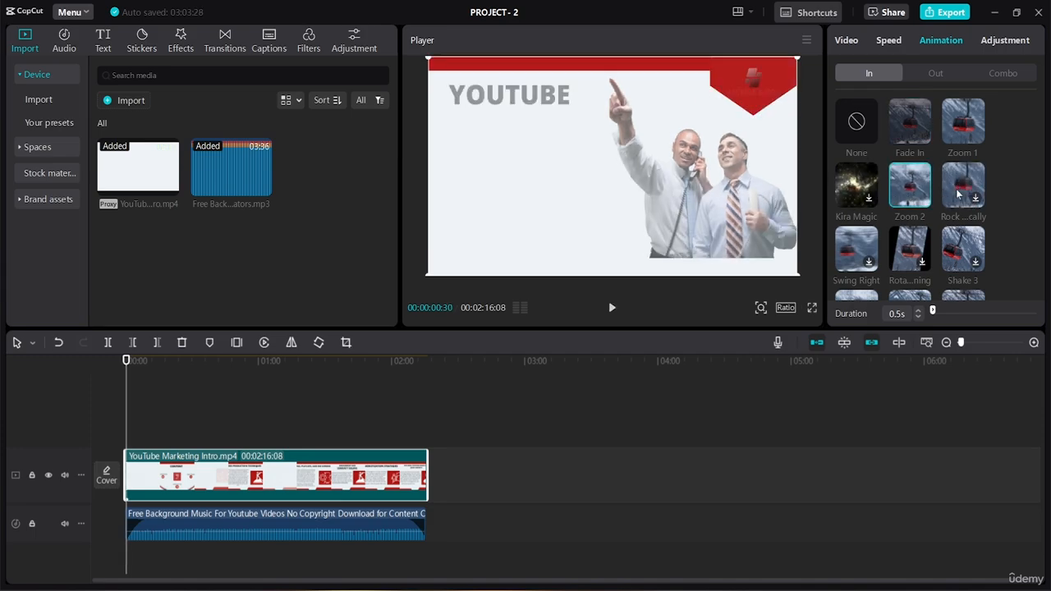
pyautogui.click(963, 123)
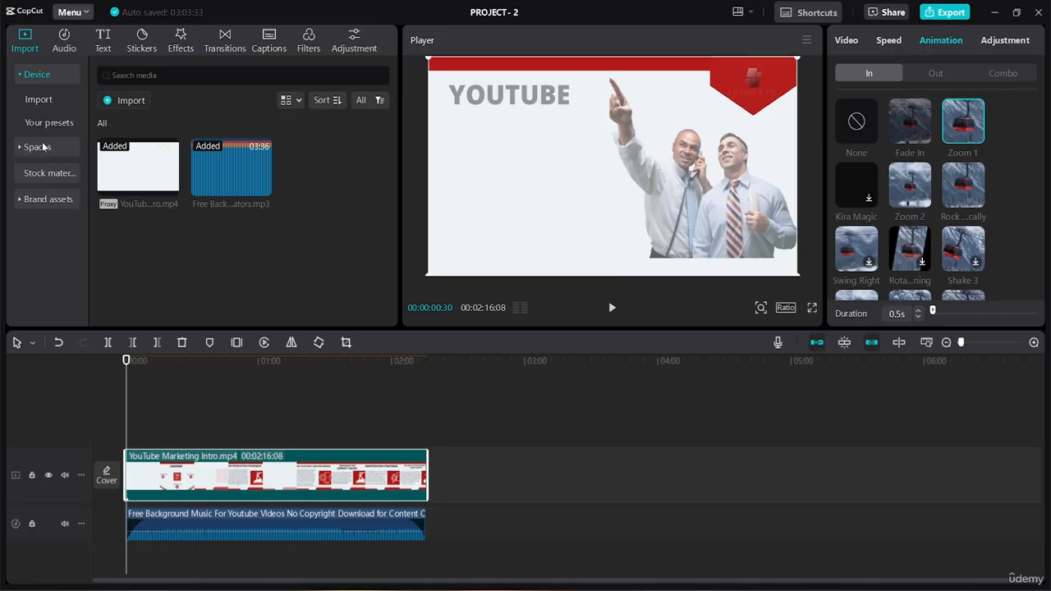
# Preview the default text style and browse the trending text effects
pyautogui.click(106, 40)
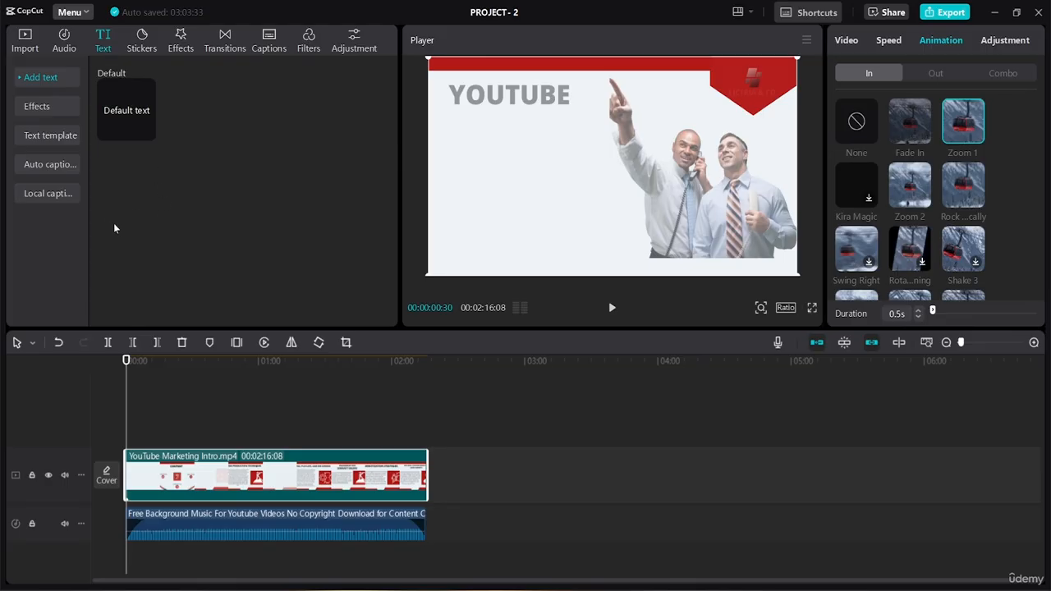
pyautogui.click(122, 111)
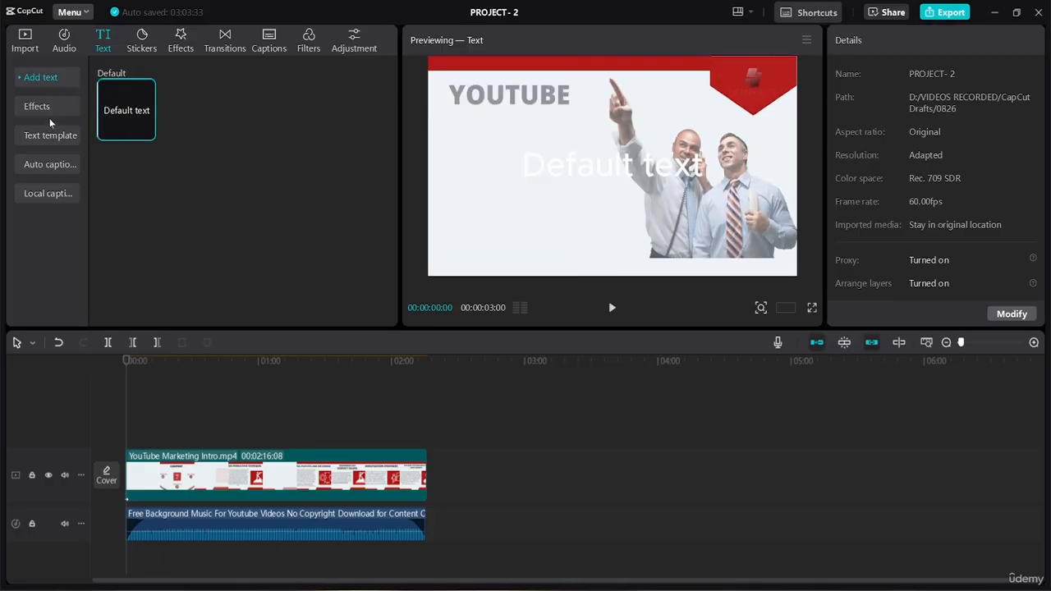
pyautogui.moveTo(146, 131)
pyautogui.click(48, 107)
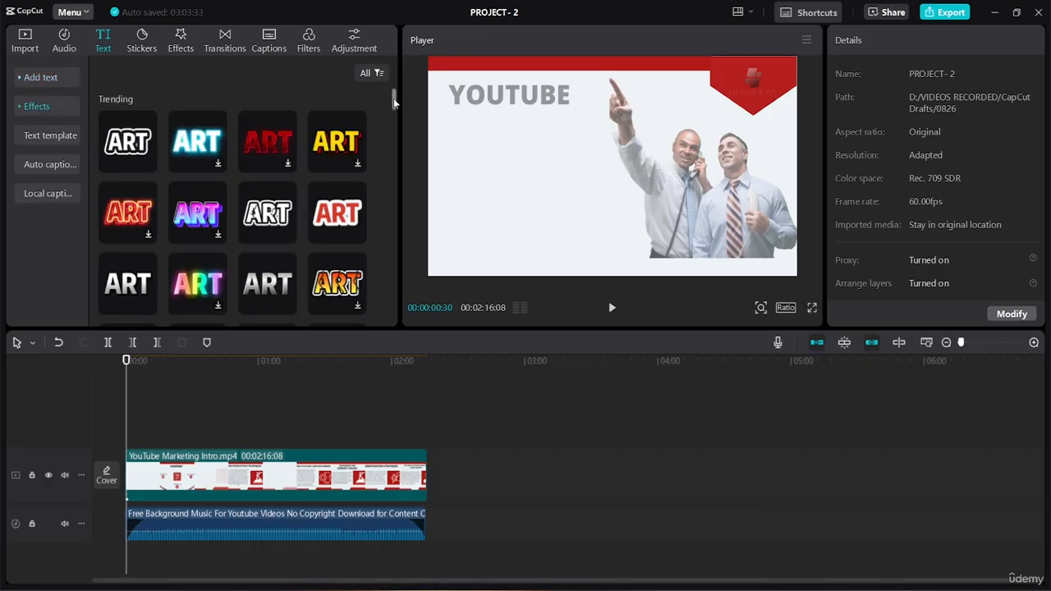
pyautogui.moveTo(395, 100); pyautogui.dragTo(399, 71)
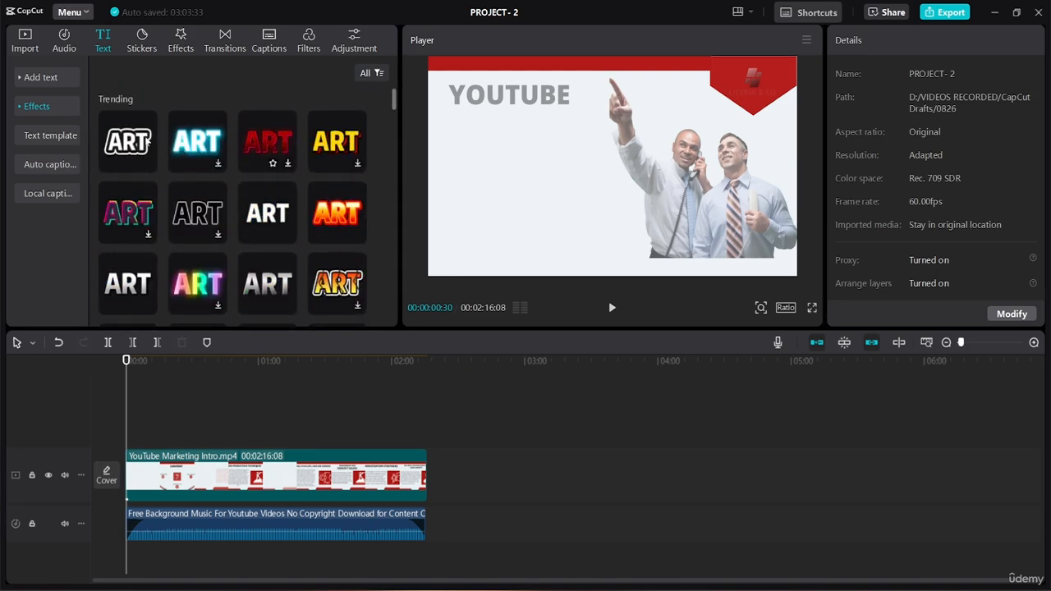
# Browse the trending text templates, previewing Subscribe Me, THANKS FOR WATCHING, SECOND ROUND and TITLES
pyautogui.click(33, 137)
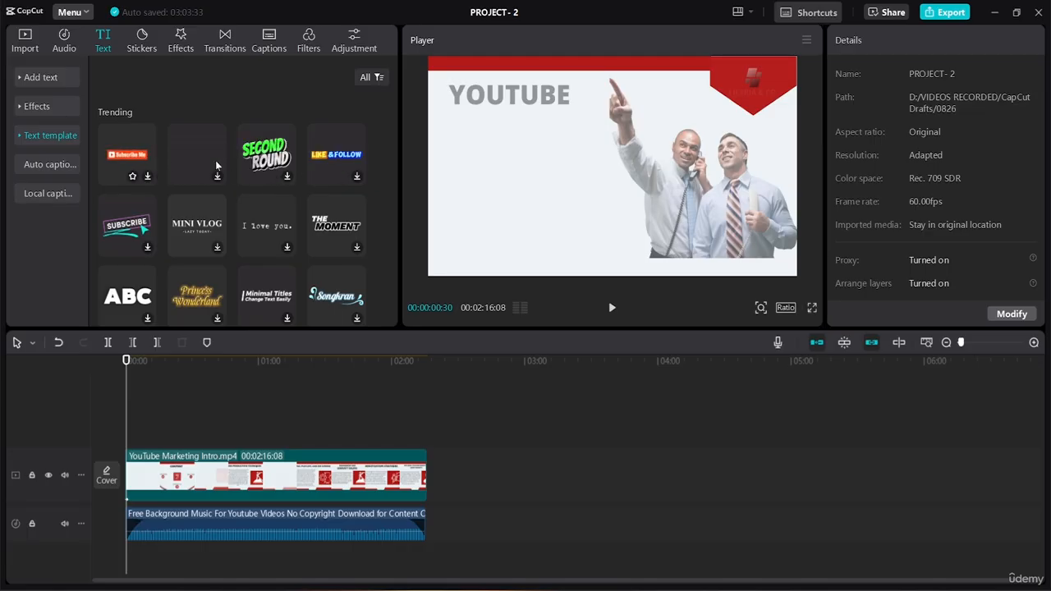
pyautogui.click(125, 159)
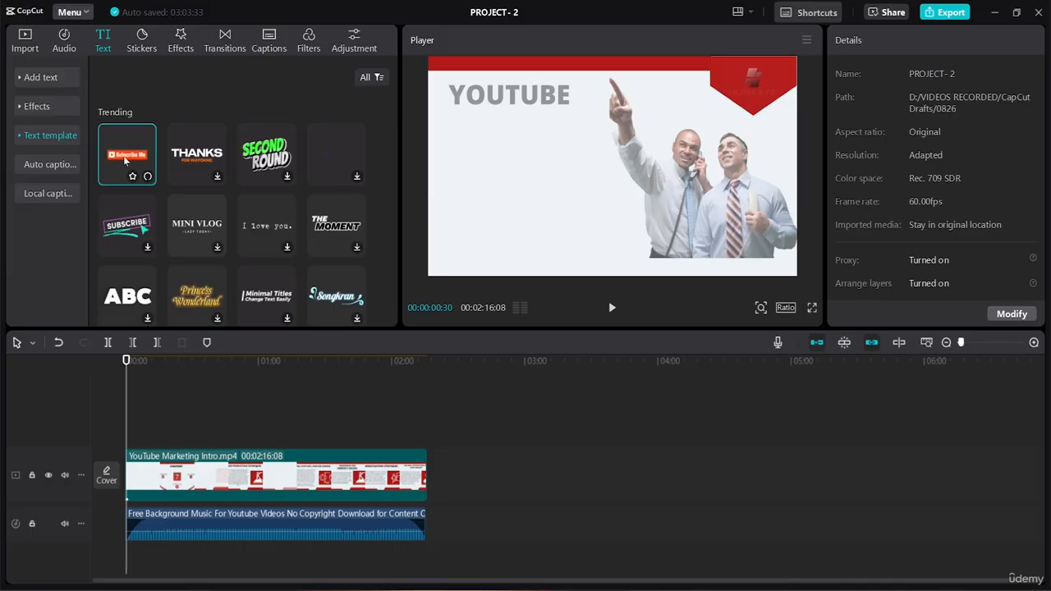
pyautogui.click(178, 151)
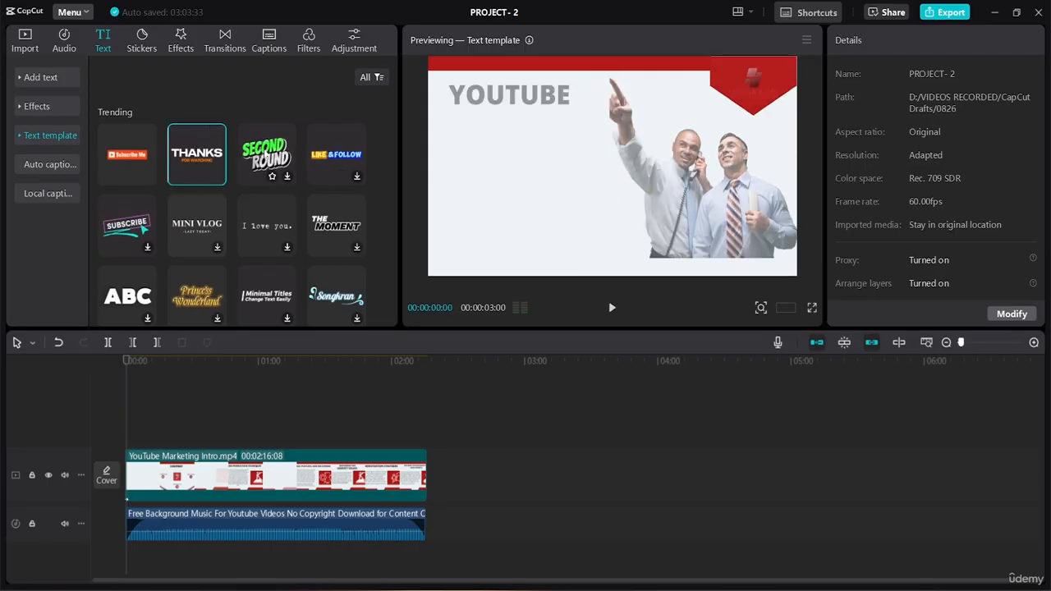
pyautogui.click(269, 154)
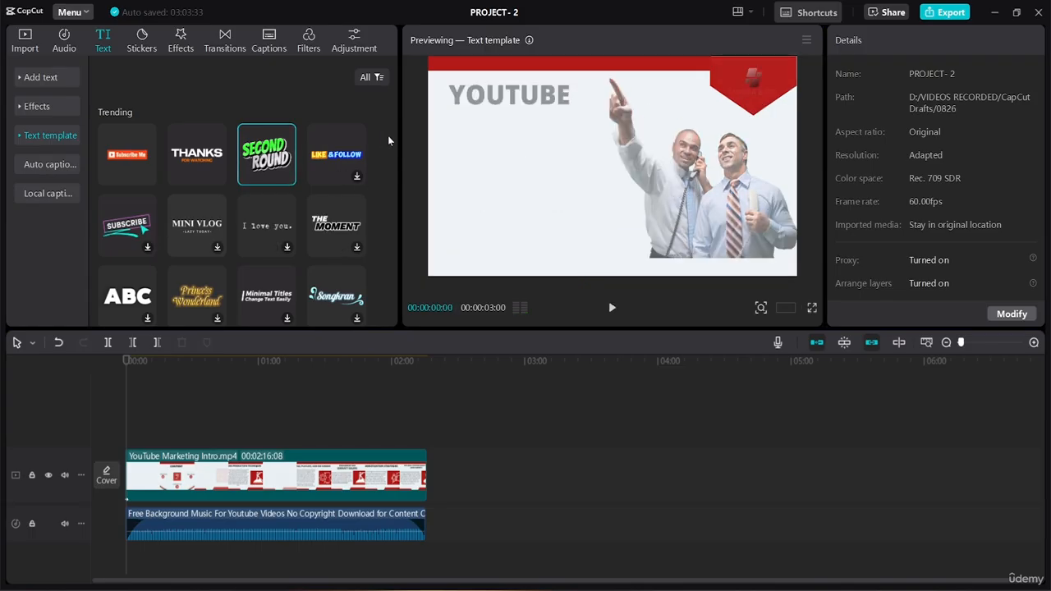
pyautogui.moveTo(391, 124); pyautogui.dragTo(390, 181)
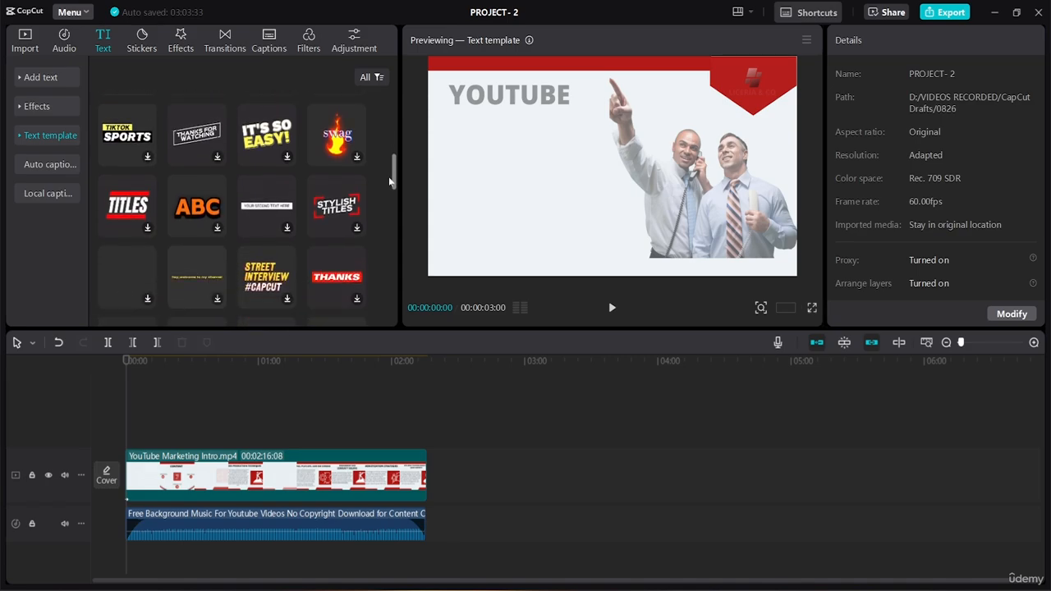
pyautogui.click(128, 205)
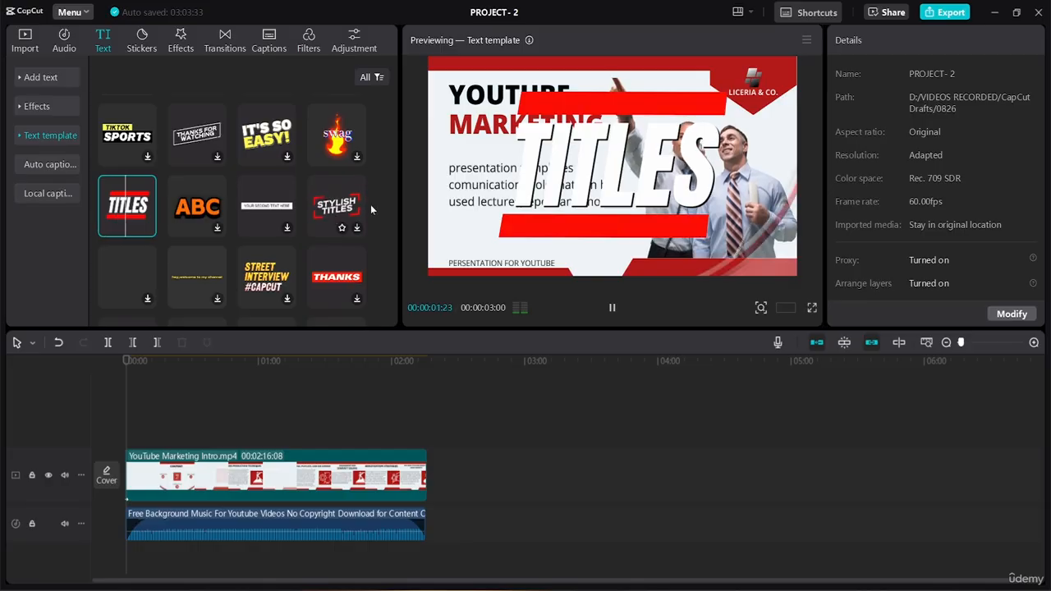
pyautogui.scroll(-3, 344, 184)
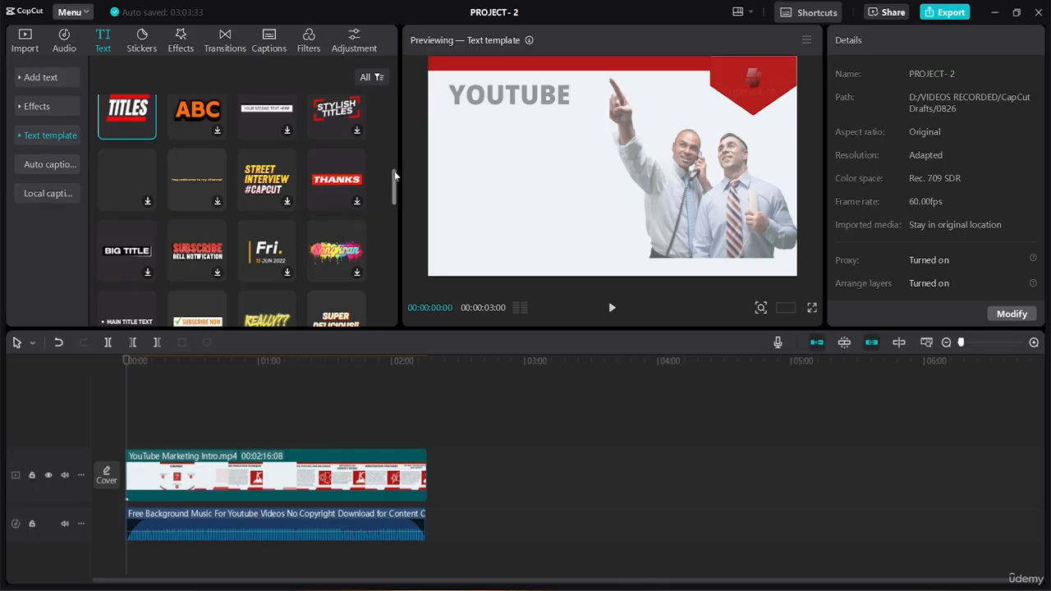
pyautogui.moveTo(394, 182); pyautogui.dragTo(396, 240)
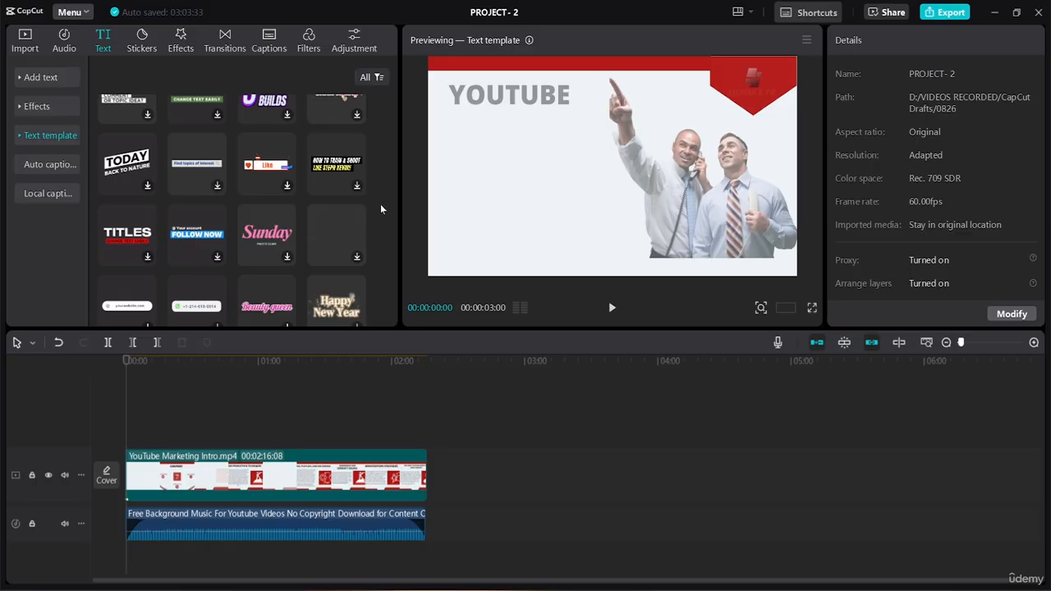
pyautogui.moveTo(393, 205); pyautogui.dragTo(399, 251)
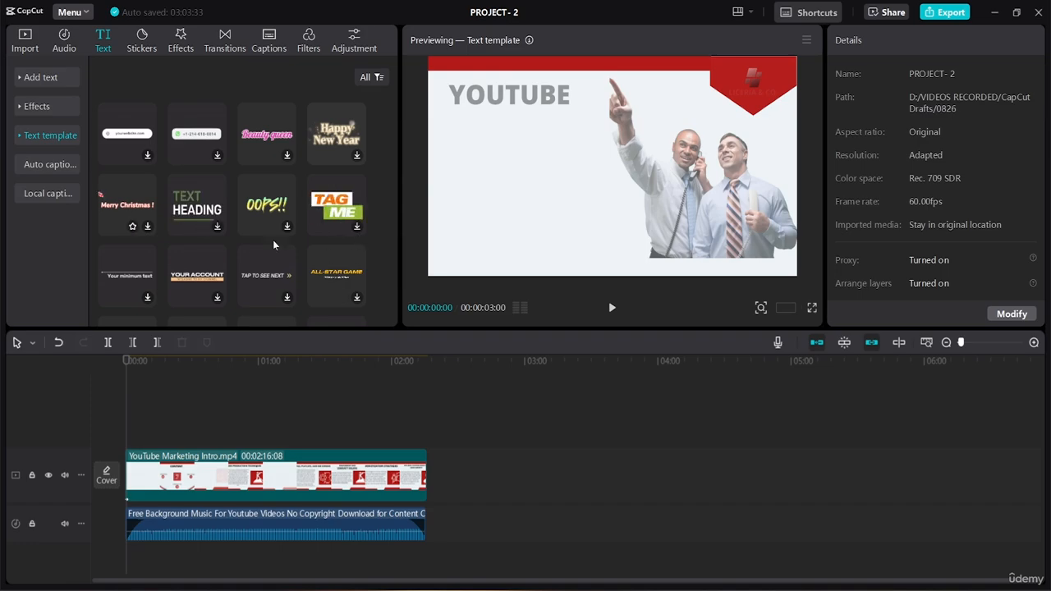
pyautogui.moveTo(394, 270); pyautogui.dragTo(365, 96)
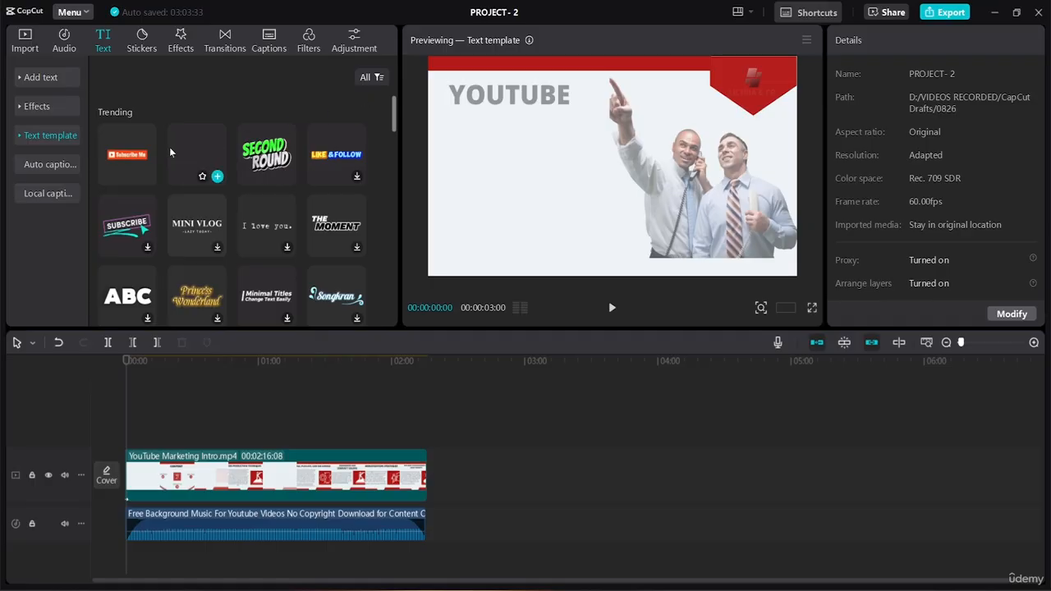
# Add the Subscribe Me, THANKS FOR WATCHING and SECOND ROUND text templates at the video's start and select the Subscribe Me clip
pyautogui.moveTo(132, 159)
pyautogui.click(148, 177)
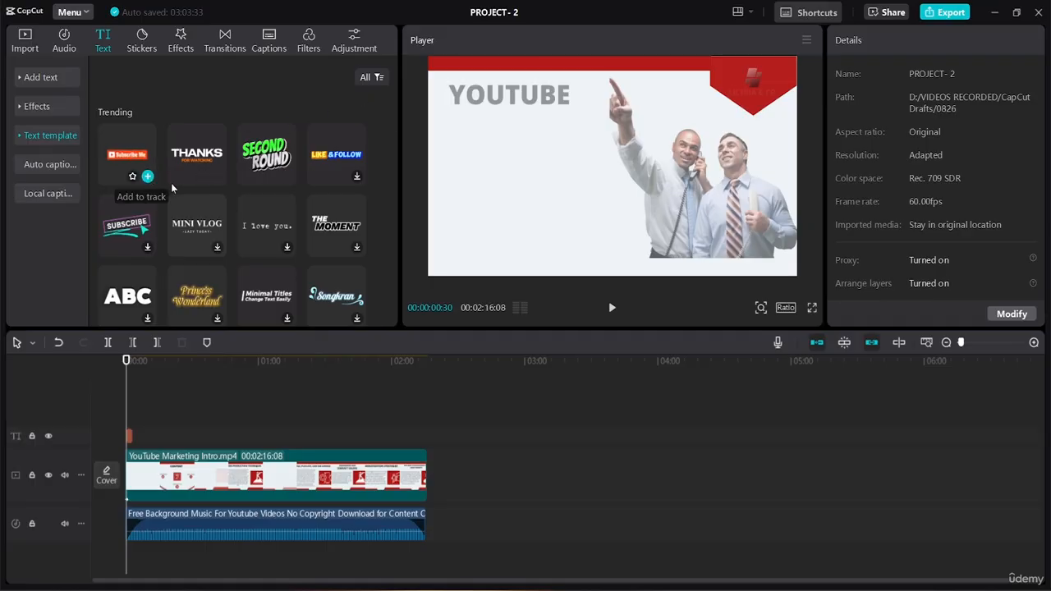
pyautogui.click(217, 176)
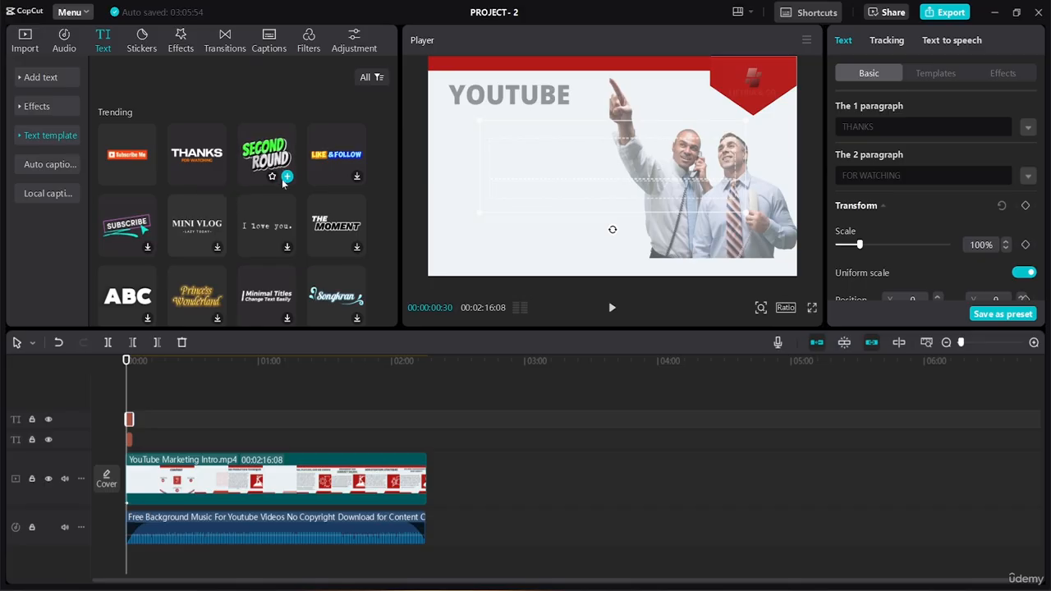
pyautogui.click(286, 178)
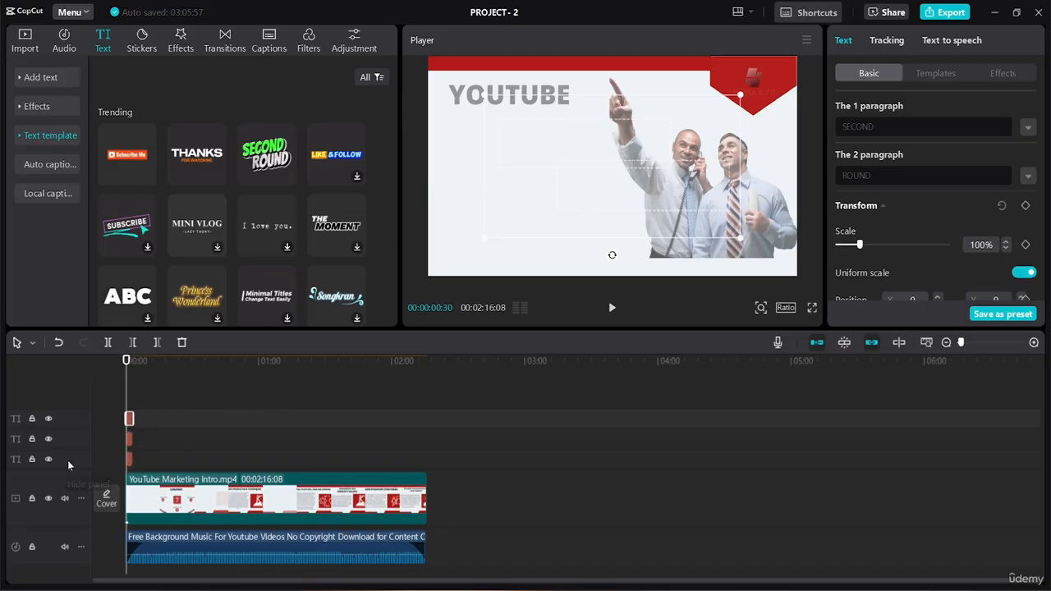
pyautogui.click(129, 457)
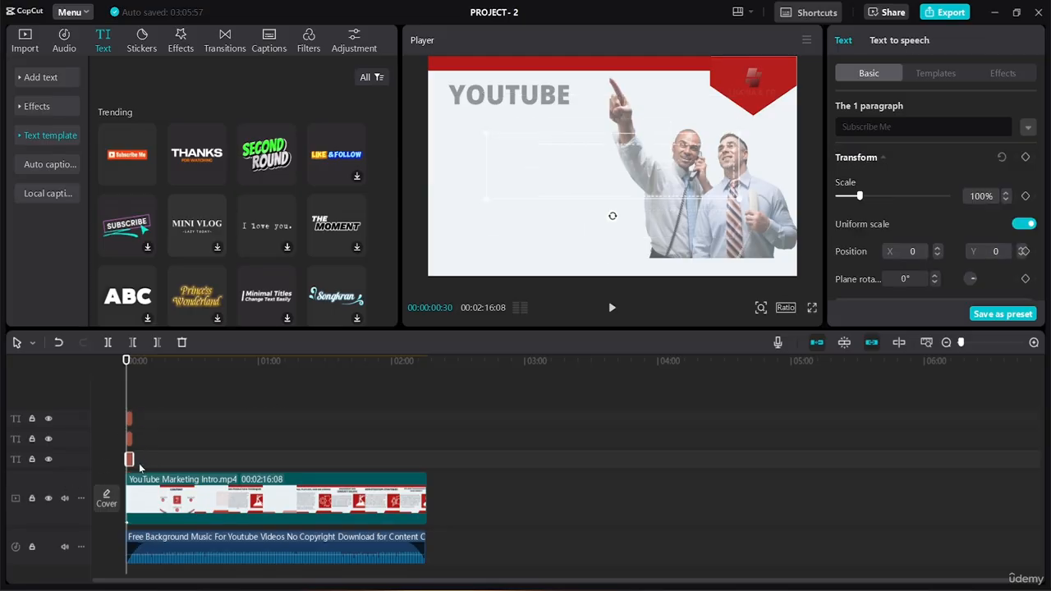
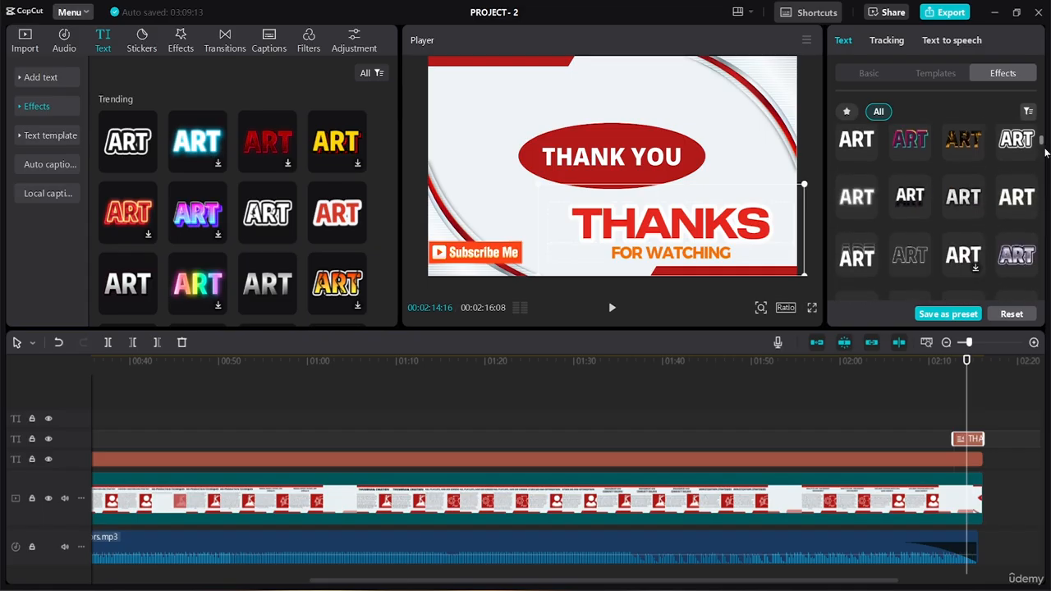
# Review the THANKS FOR WATCHING clip's effects, basic, template, tracking and text-to-speech options
pyautogui.scroll(10, 1018, 230)
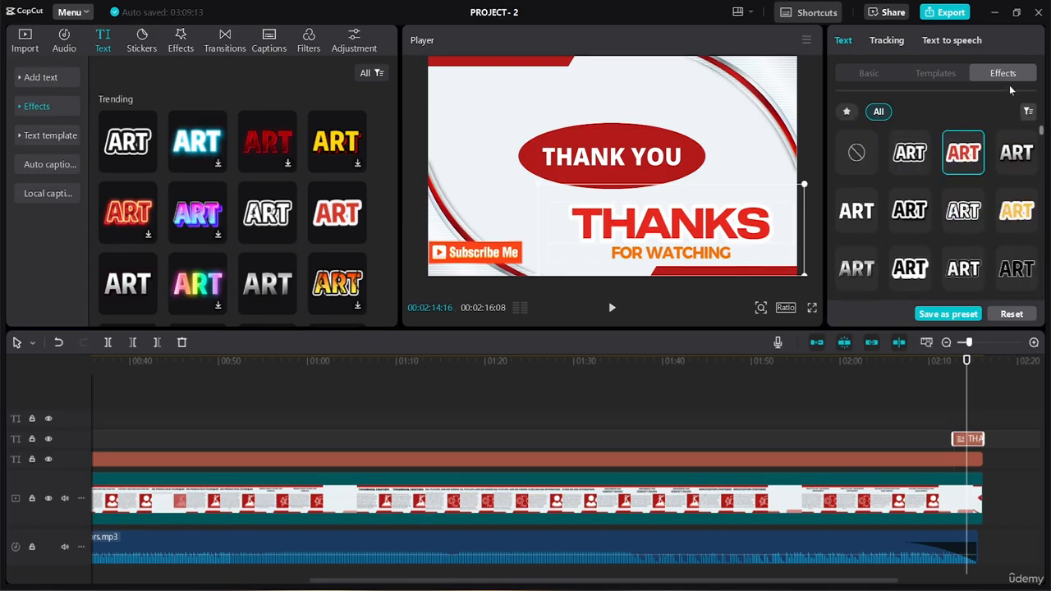
pyautogui.click(891, 73)
pyautogui.scroll(-4, 936, 197)
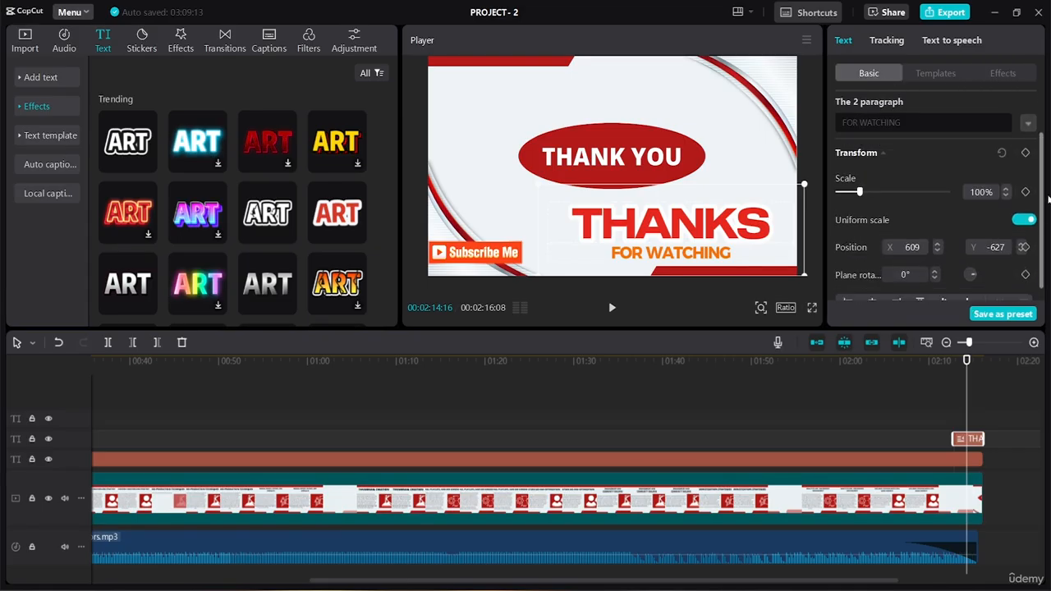
pyautogui.scroll(5, 936, 197)
pyautogui.click(931, 73)
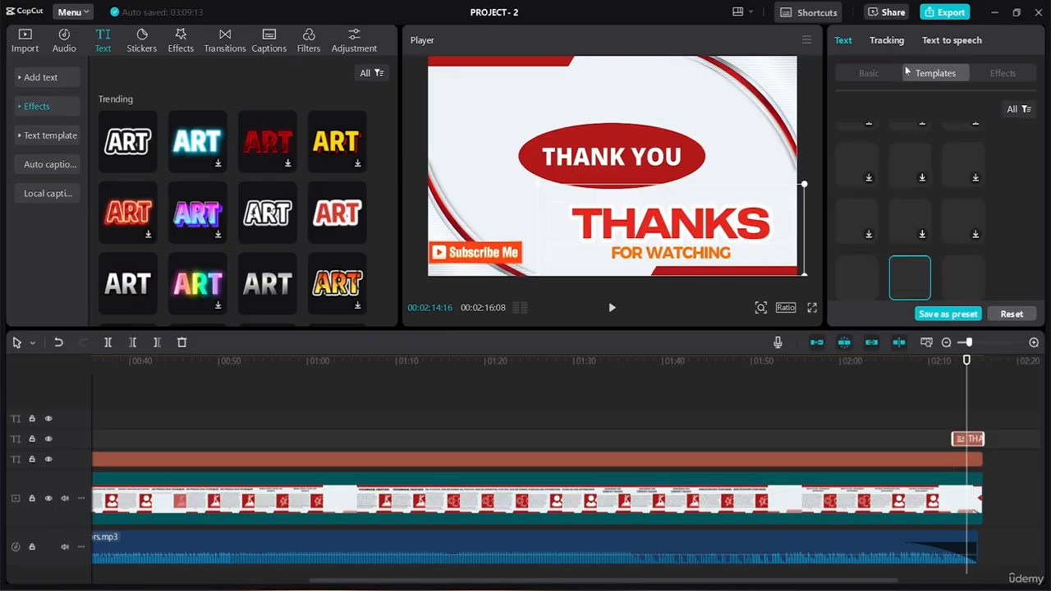
pyautogui.click(876, 71)
pyautogui.click(879, 38)
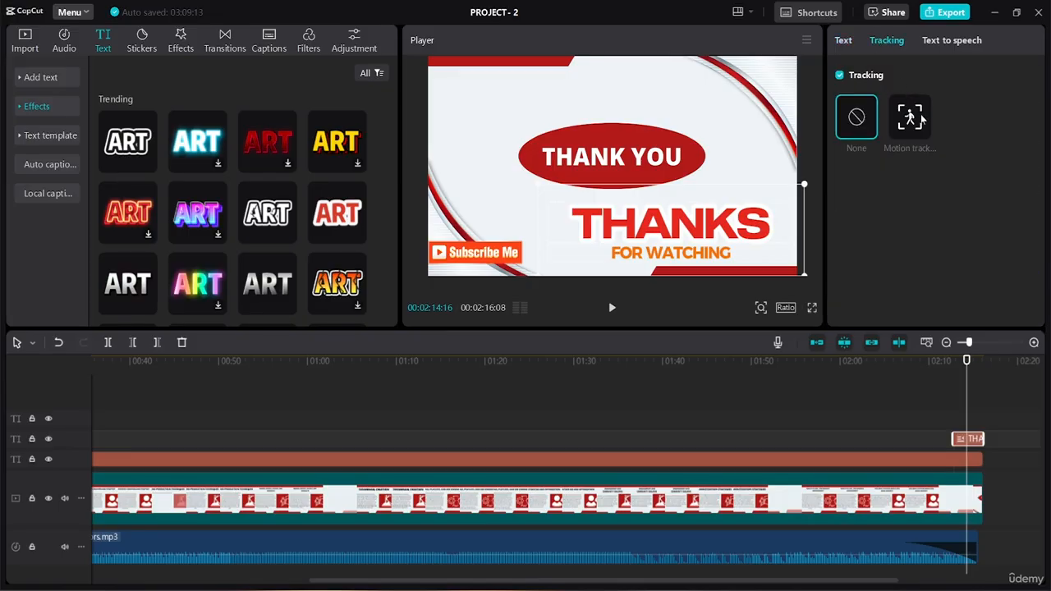
pyautogui.click(947, 42)
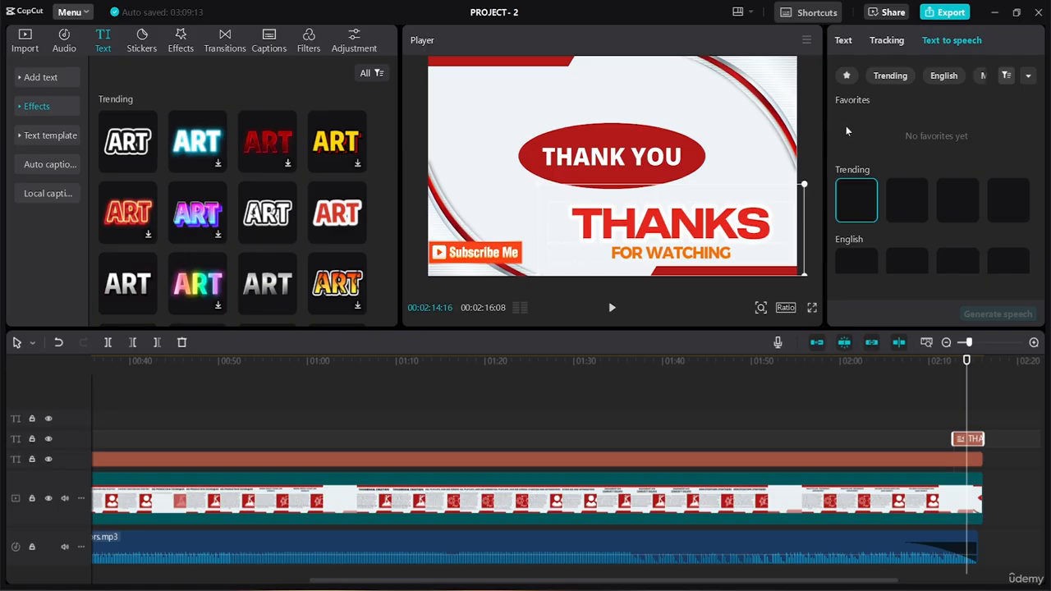
# Play the video's ending from about 00:02:10 to check the THANKS FOR WATCHING text
pyautogui.hscroll(3, 711, 406)
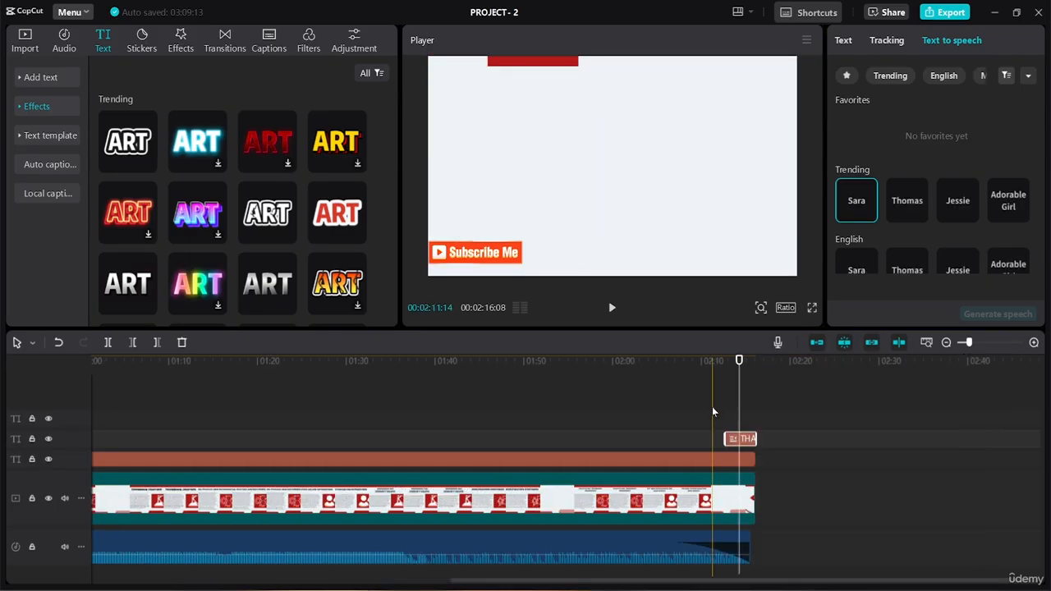
pyautogui.click(703, 359)
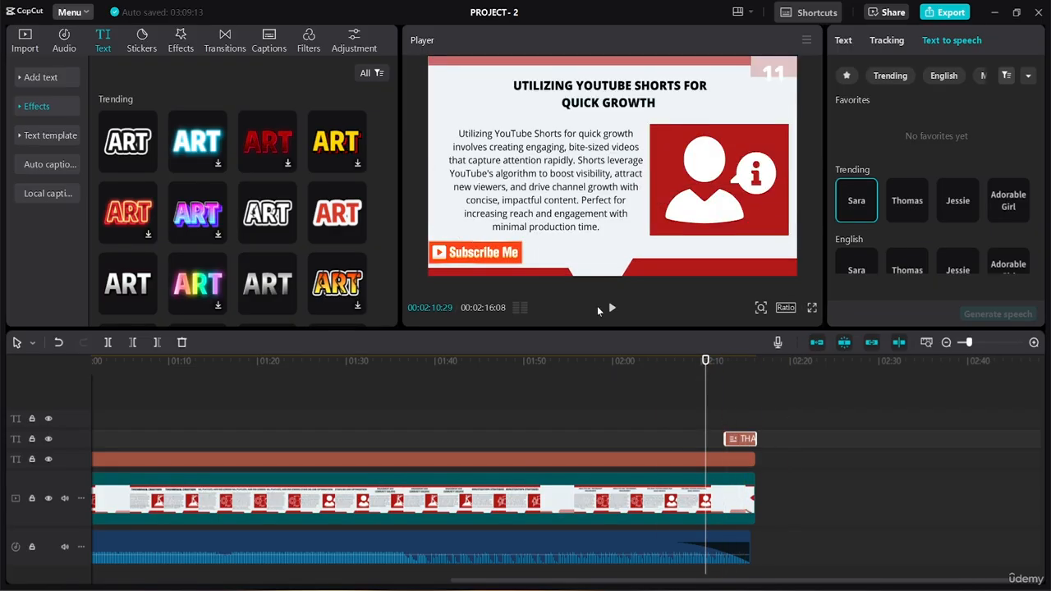
pyautogui.click(612, 307)
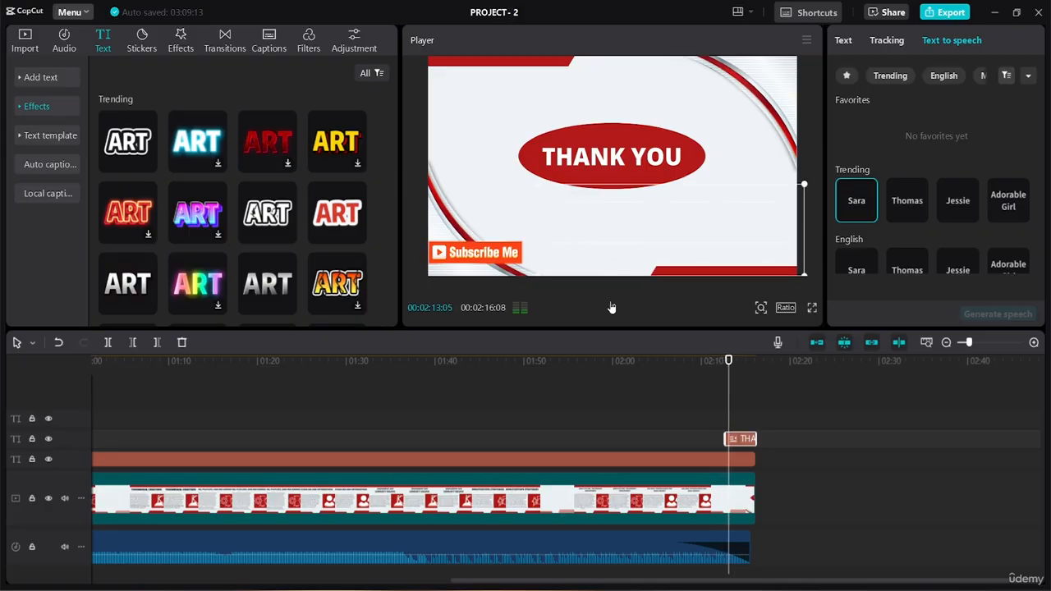
pyautogui.click(612, 307)
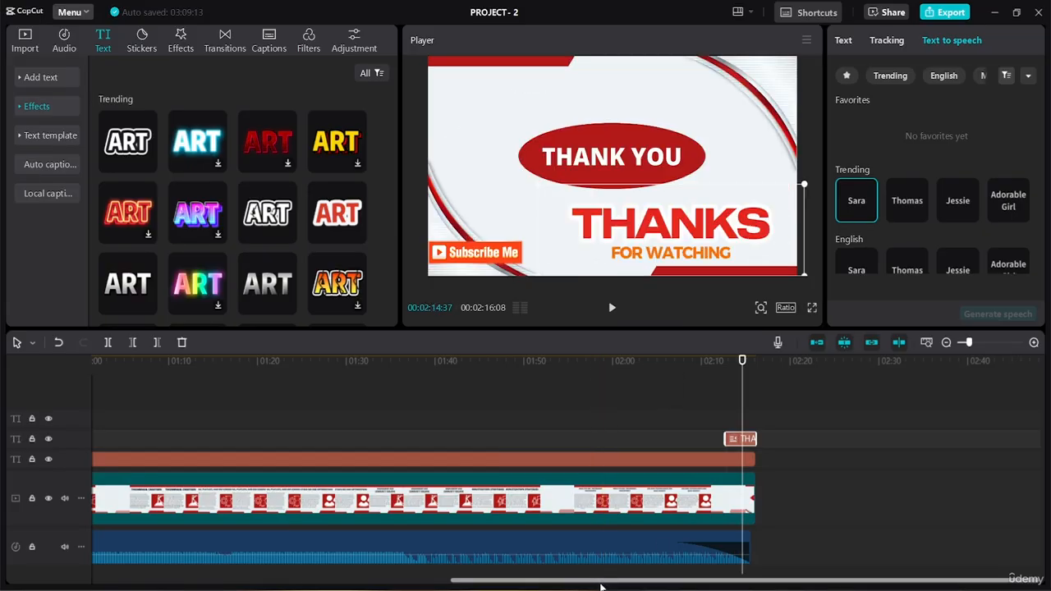
# Trim the end of the SECOND ROUND text clip back to about 00:00:01:33
pyautogui.moveTo(600, 587); pyautogui.dragTo(241, 583)
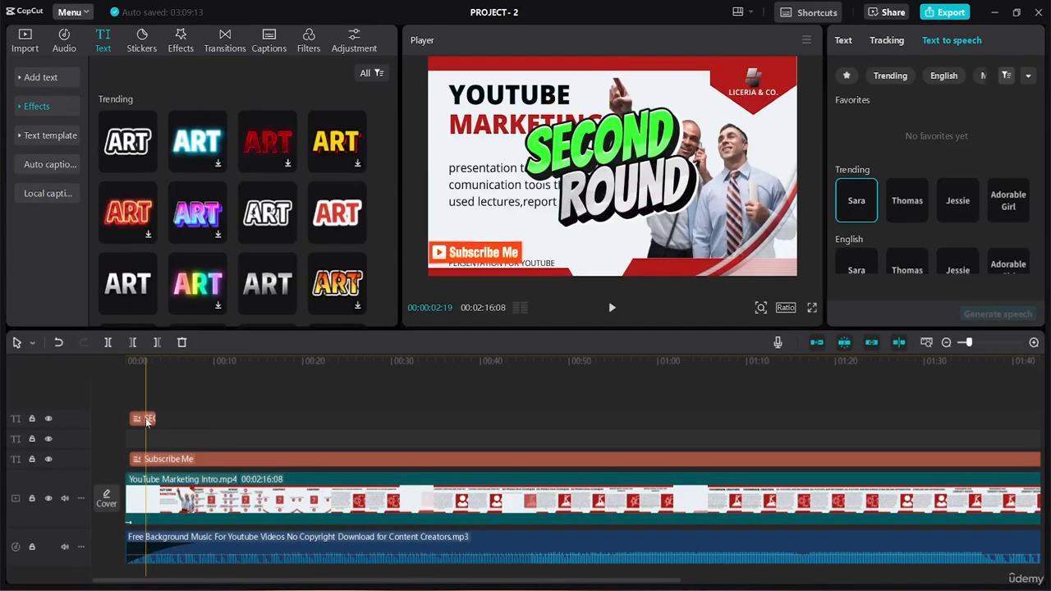
pyautogui.click(148, 419)
pyautogui.moveTo(130, 362); pyautogui.dragTo(140, 365)
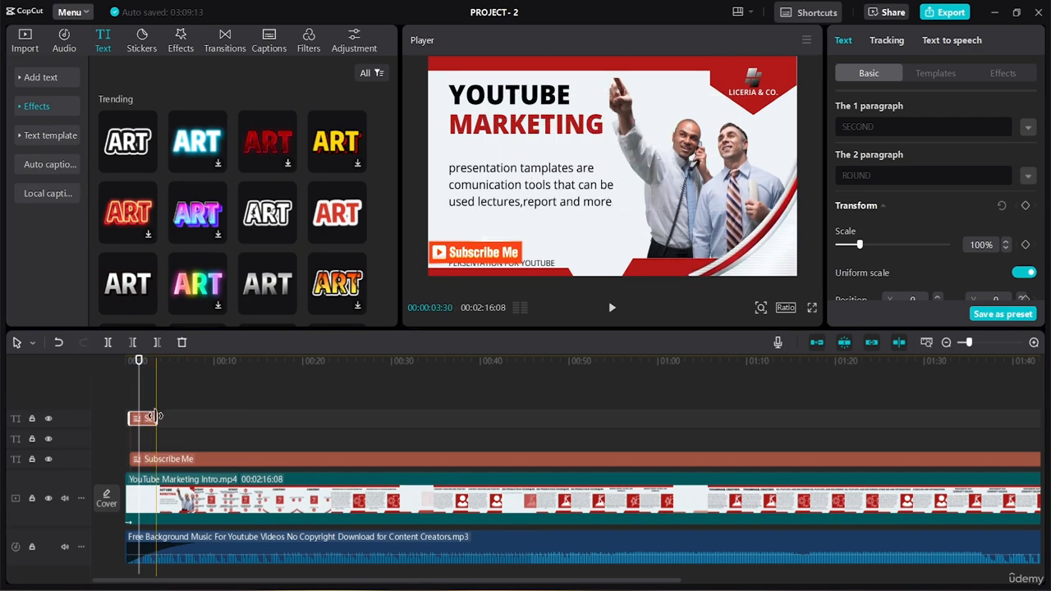
pyautogui.moveTo(156, 418); pyautogui.dragTo(138, 417)
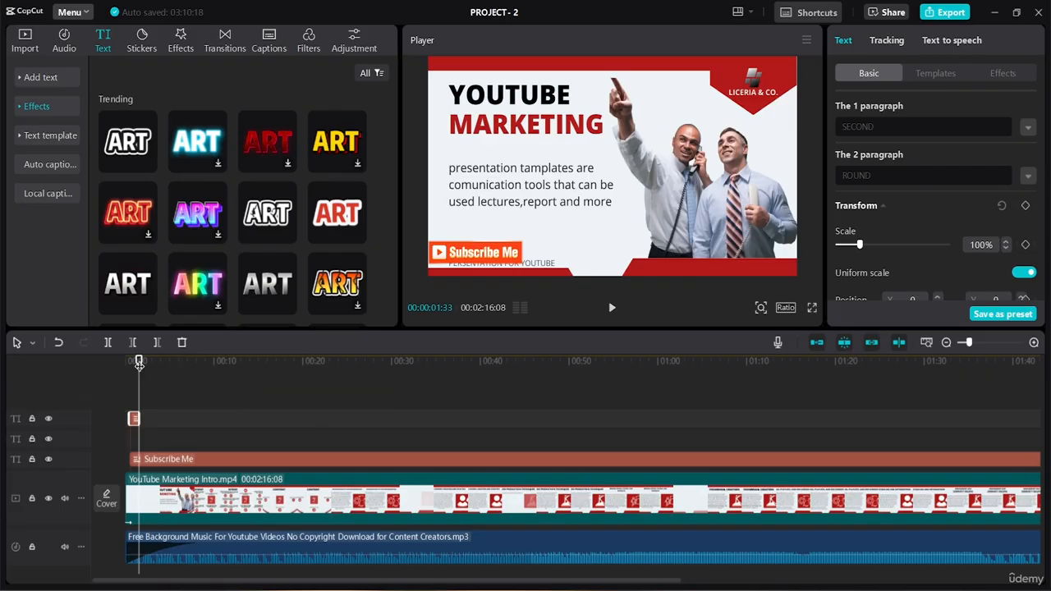
# Play the project from the beginning twice to check the shortened SECOND ROUND text
pyautogui.moveTo(136, 363); pyautogui.dragTo(125, 361)
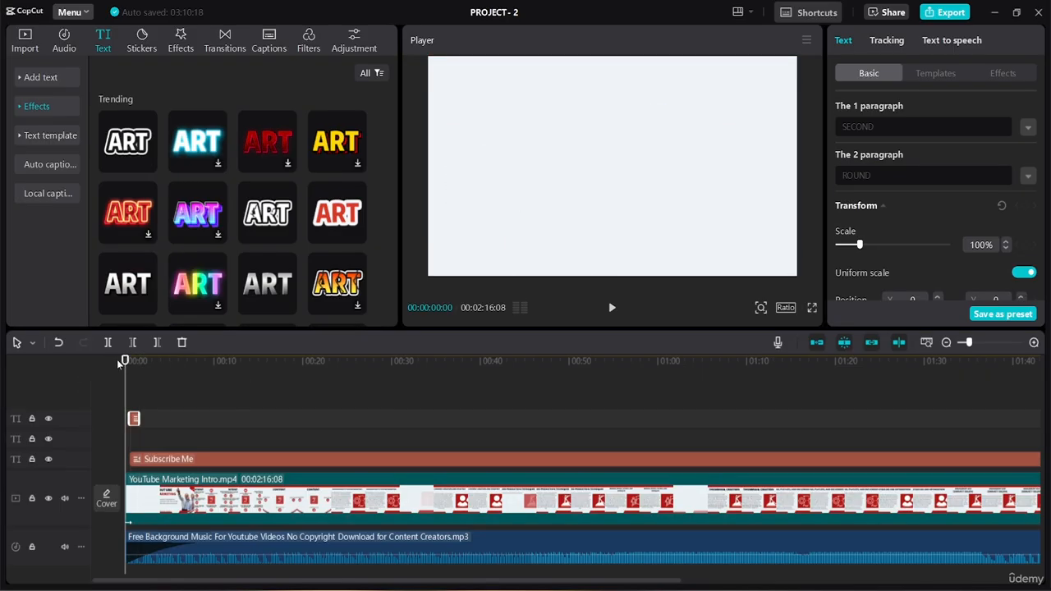
pyautogui.click(175, 396)
pyautogui.press('space')
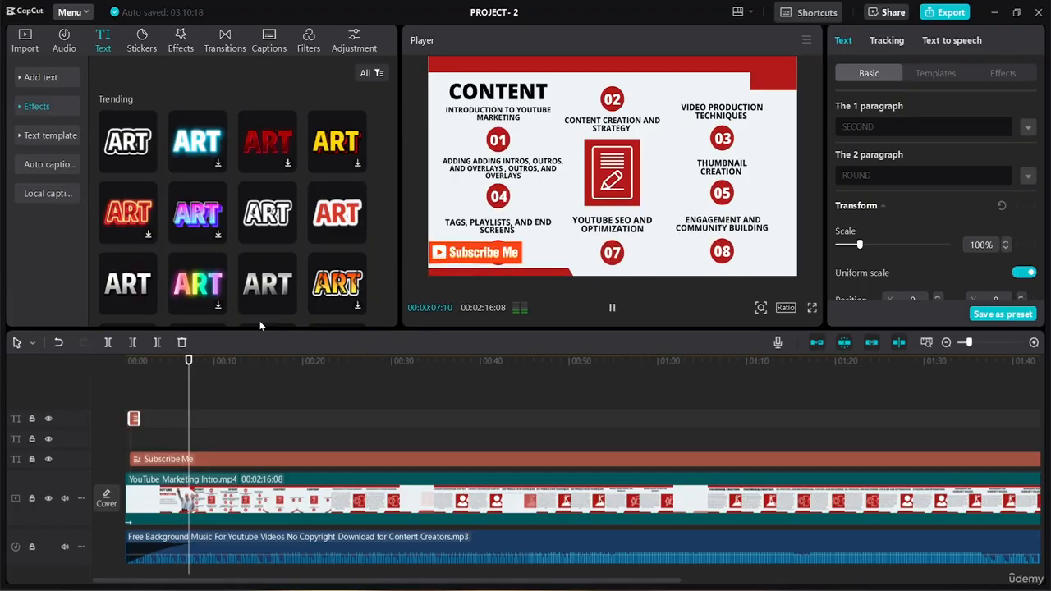
pyautogui.press('space')
pyautogui.click(129, 361)
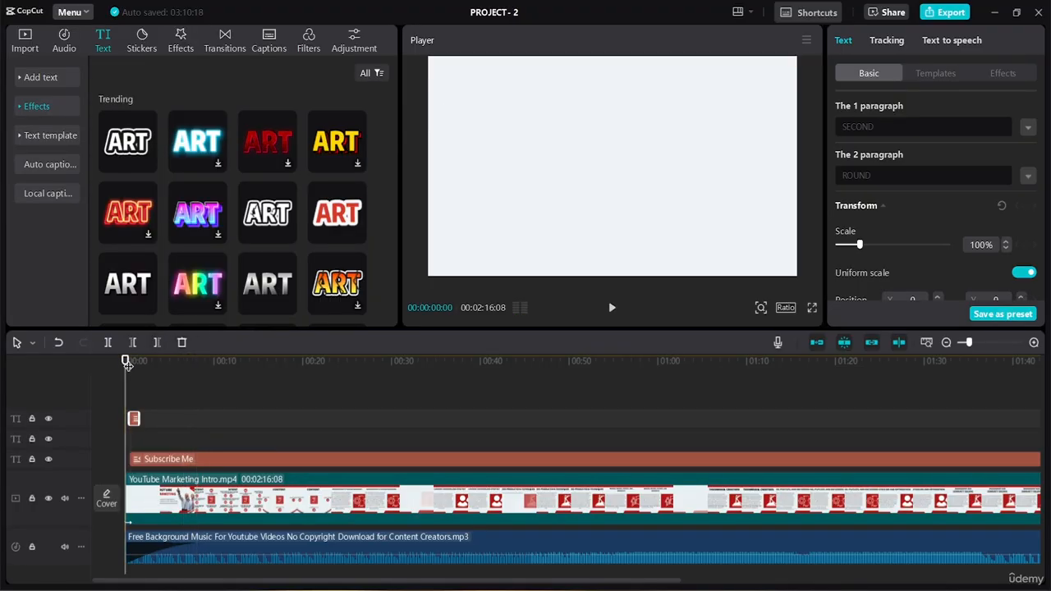
pyautogui.press('space')
pyautogui.press('space')
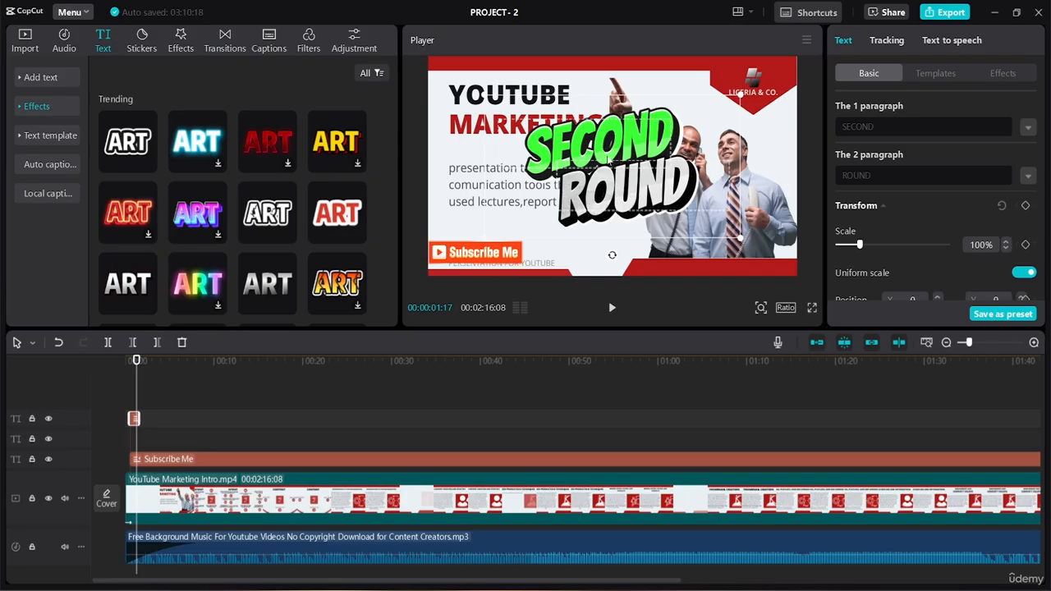
# Change the SECOND ROUND text clip's wording to First in the first paragraph and Class in the second
pyautogui.click(858, 126)
pyautogui.write('First')
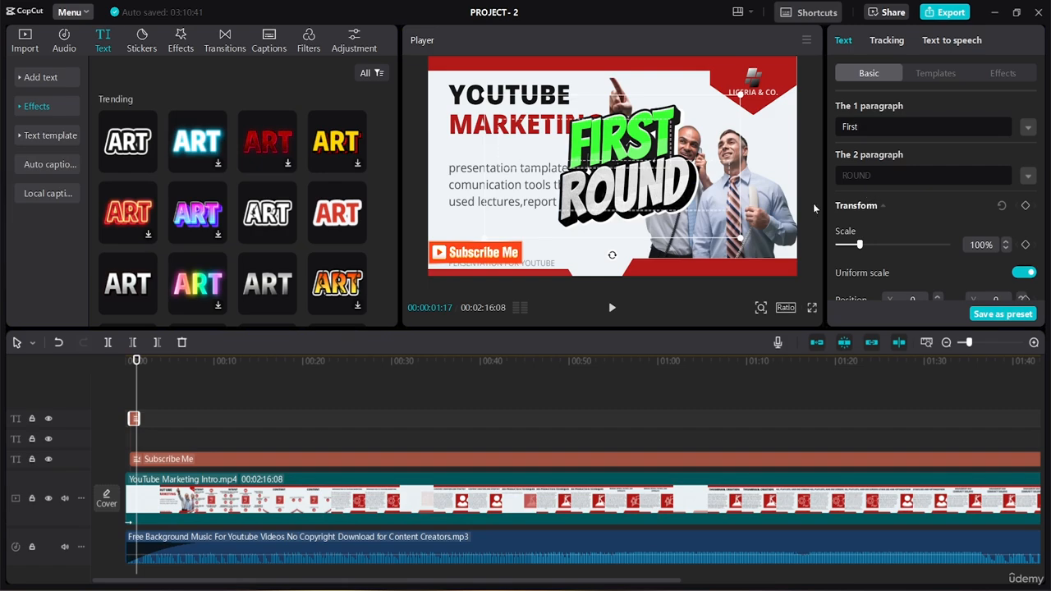
pyautogui.doubleClick(828, 175)
pyautogui.write('Class')
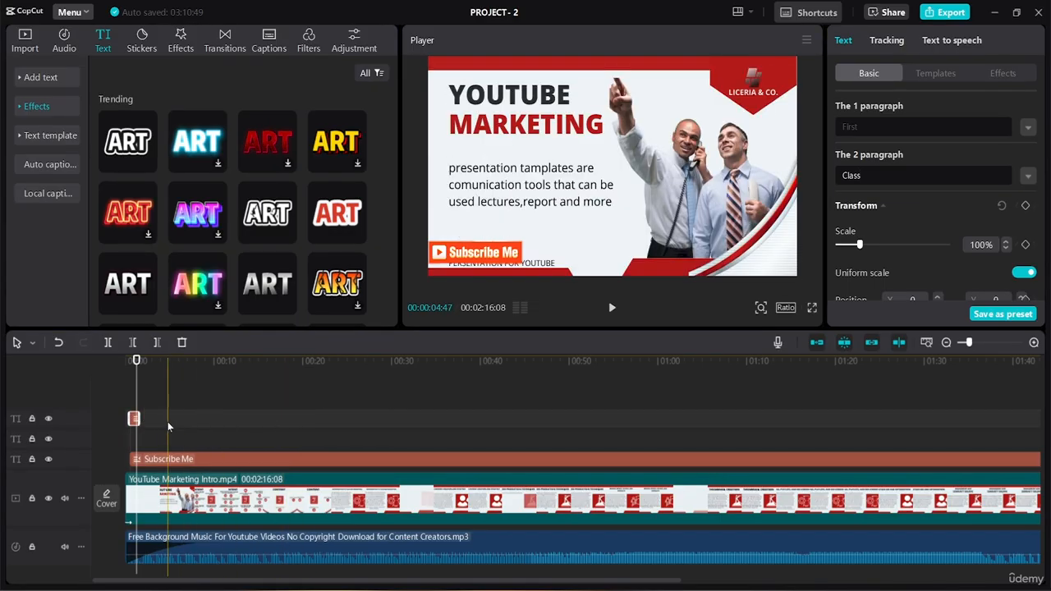
# Play the opening seconds of the project repeatedly to check the FIRST CLASS text
pyautogui.click(612, 308)
pyautogui.click(609, 315)
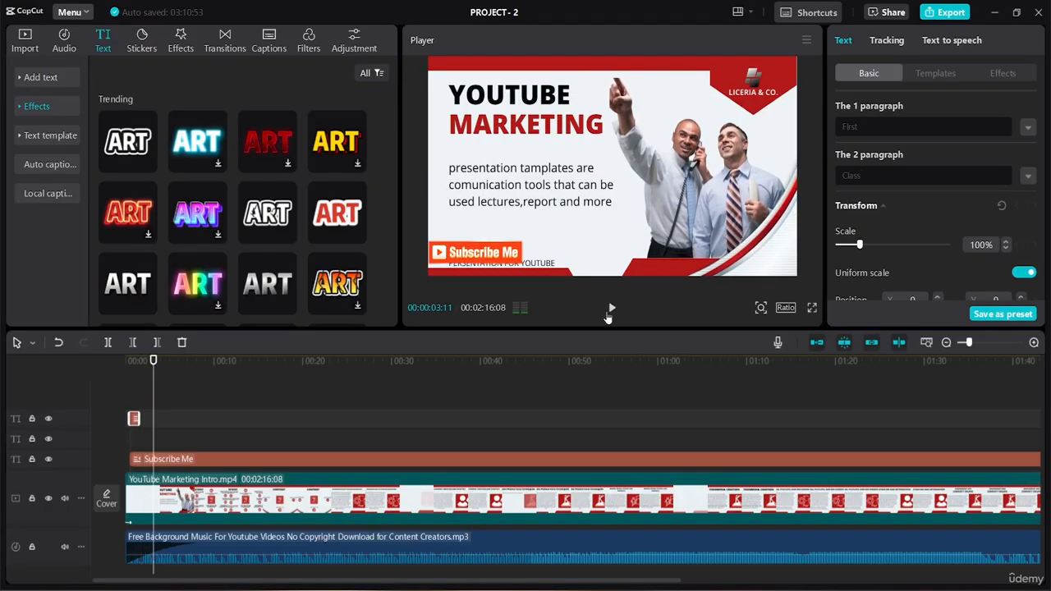
pyautogui.moveTo(154, 359); pyautogui.dragTo(114, 353)
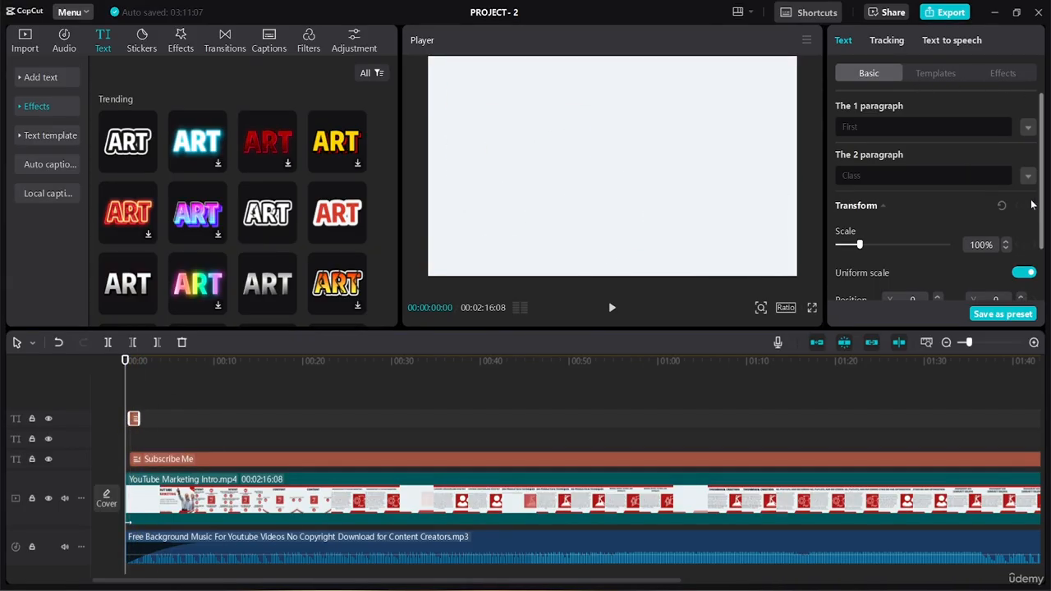
pyautogui.moveTo(1041, 205); pyautogui.dragTo(1041, 112)
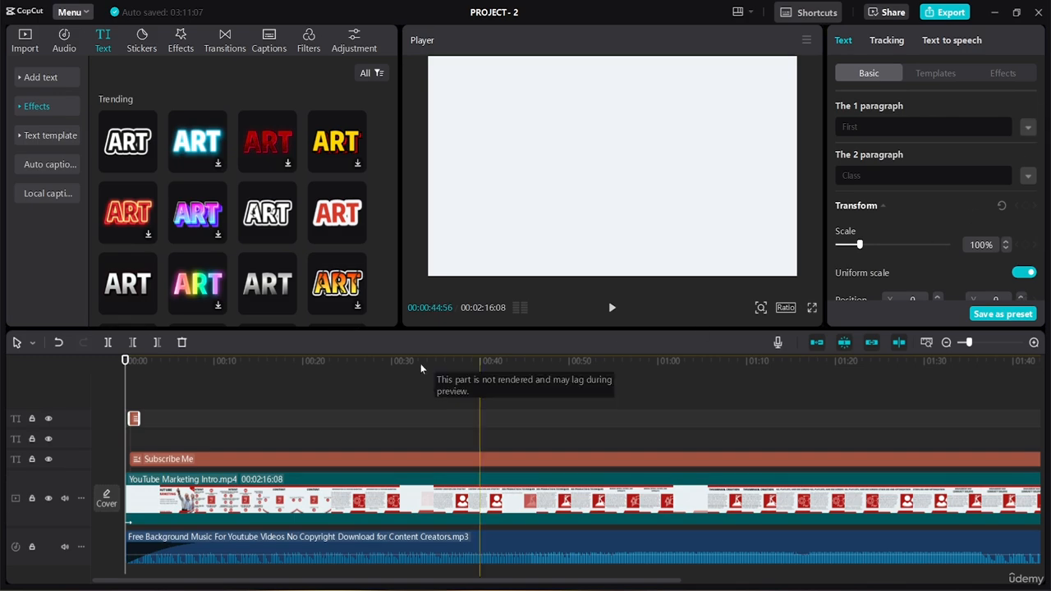
pyautogui.click(130, 359)
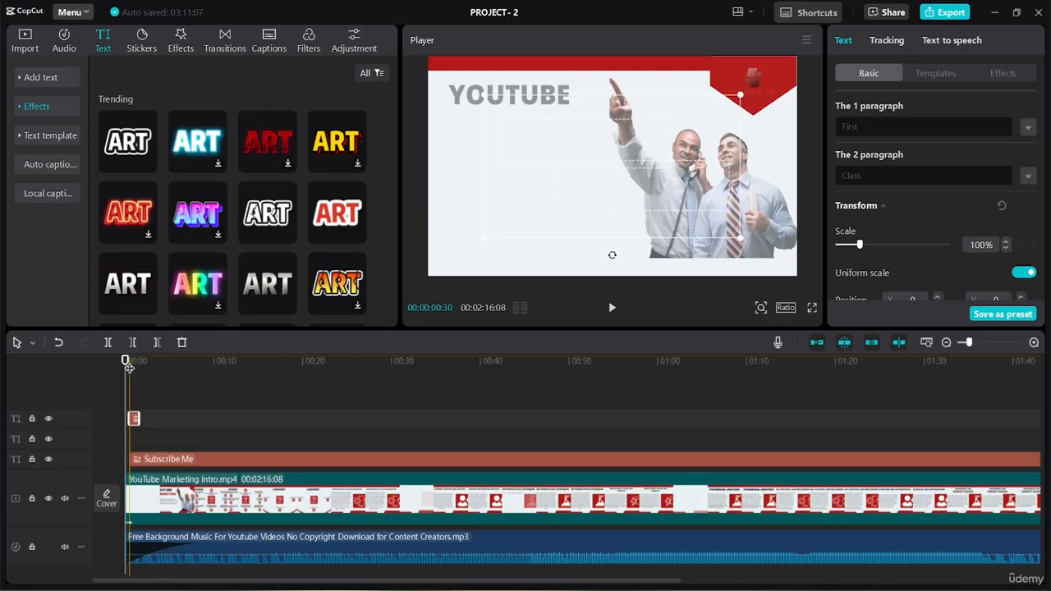
pyautogui.moveTo(129, 367); pyautogui.dragTo(125, 367)
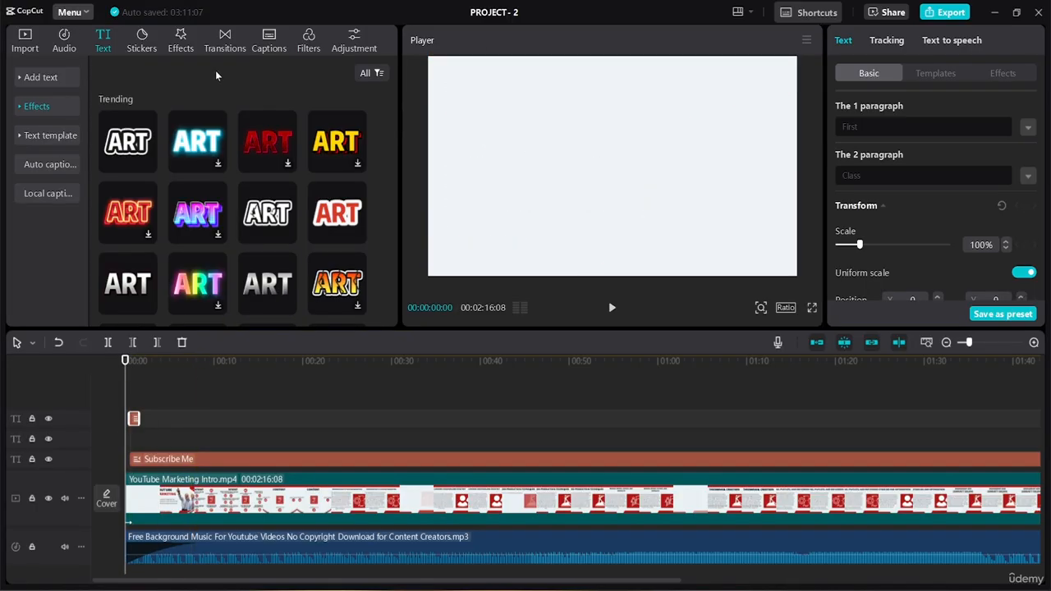
pyautogui.click(611, 317)
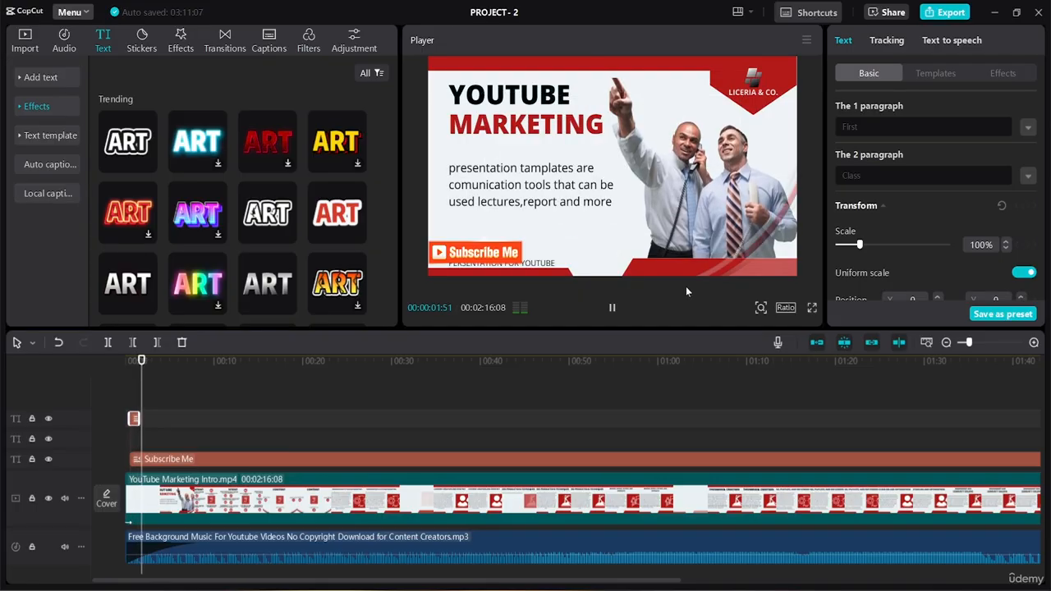
pyautogui.press('space')
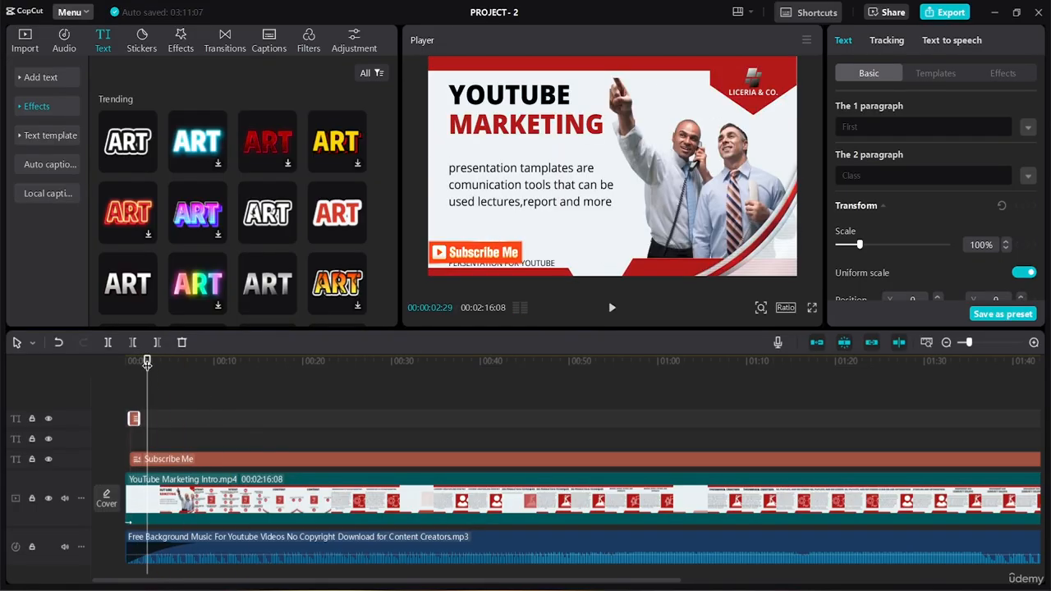
pyautogui.moveTo(147, 364); pyautogui.dragTo(134, 362)
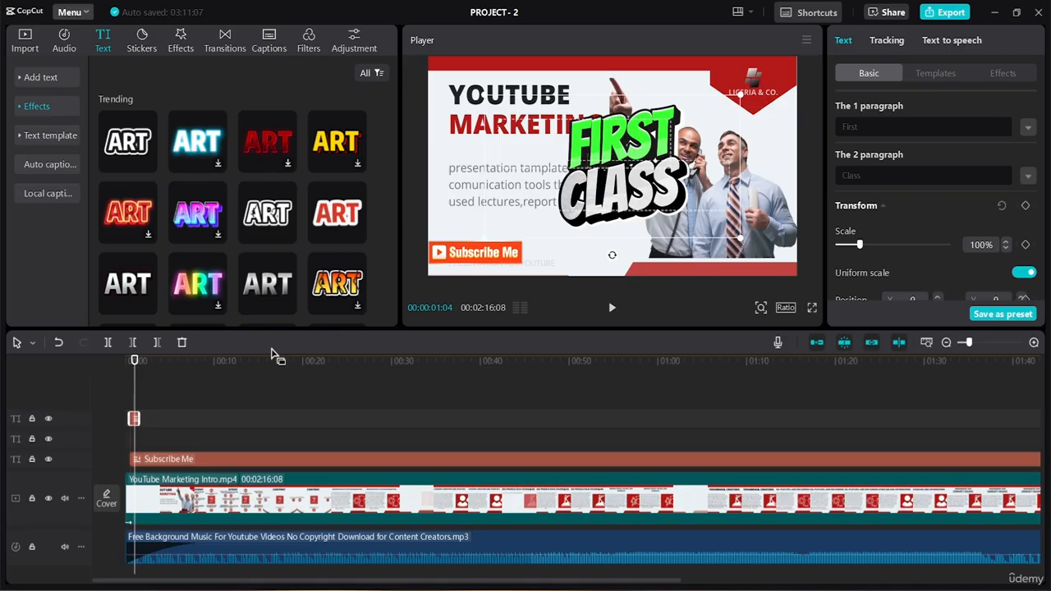
pyautogui.press('space')
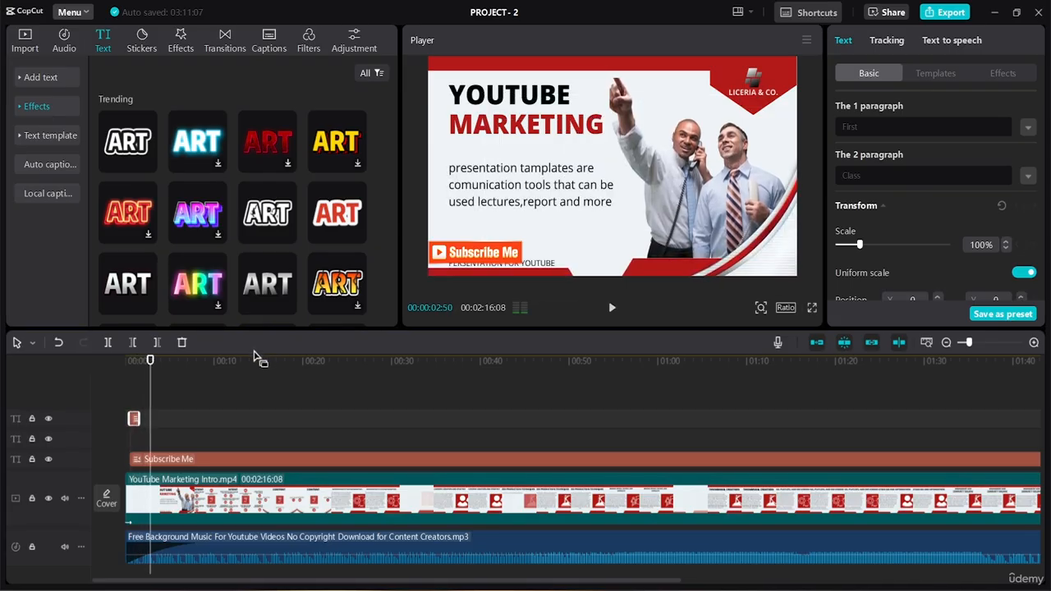
# Duplicate the FIRST CLASS text clip at 00:00:03:28 on the same track and extend the copy's end
pyautogui.click(226, 402)
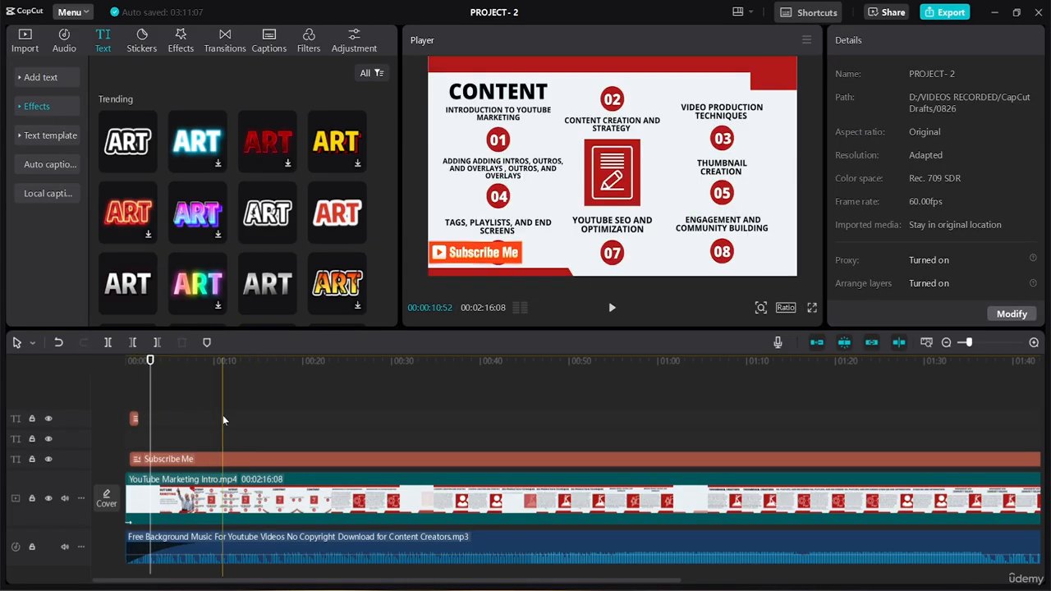
pyautogui.click(134, 416)
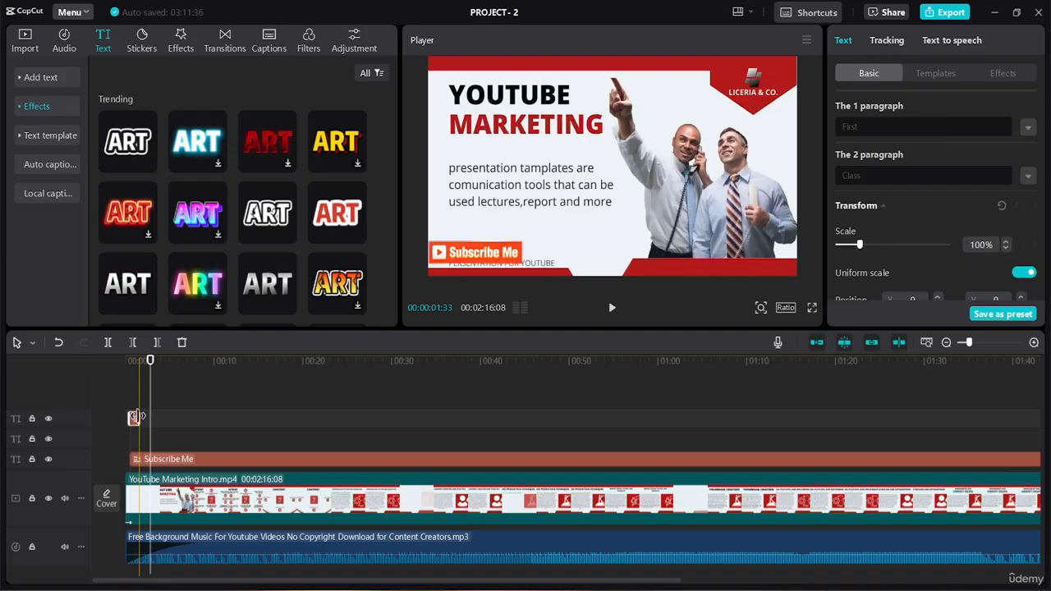
pyautogui.click(156, 418)
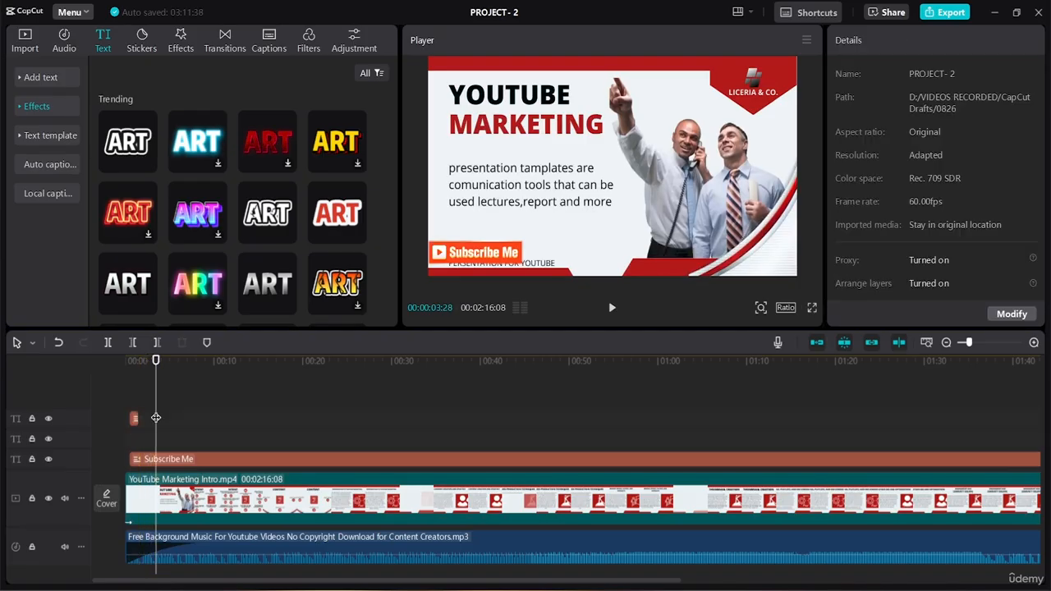
pyautogui.hotkey('ctrl', 'v')
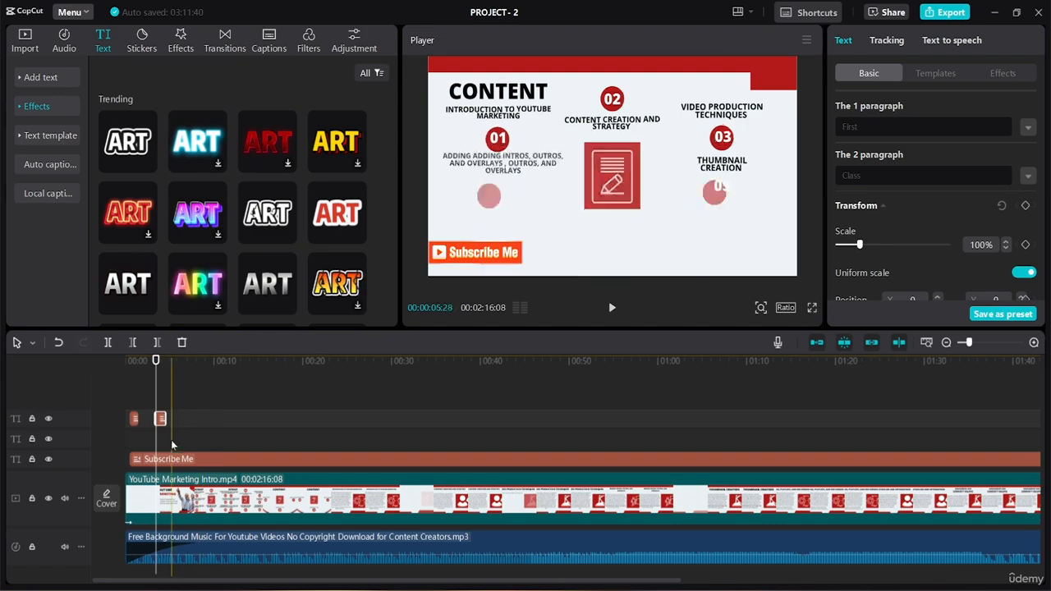
pyautogui.moveTo(164, 419)
pyautogui.mouseDown()
pyautogui.moveTo(178, 421)
pyautogui.moveTo(169, 422)
pyautogui.mouseUp()
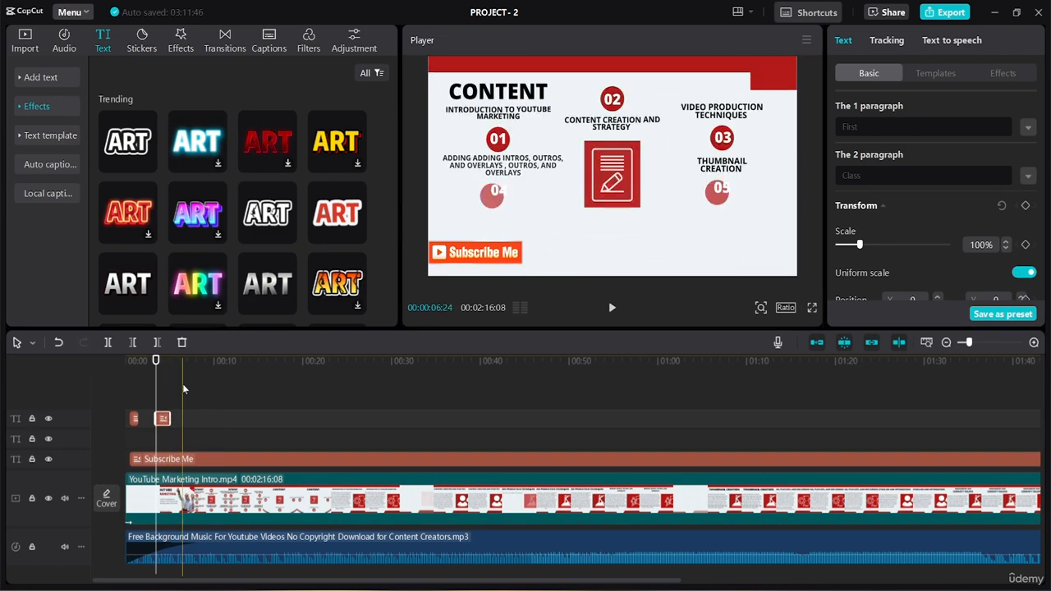
# Preview the opening and move the duplicated FIRST CLASS clip to start at 00:00:06:41, over the first CONTENT slide
pyautogui.click(129, 365)
pyautogui.press('space')
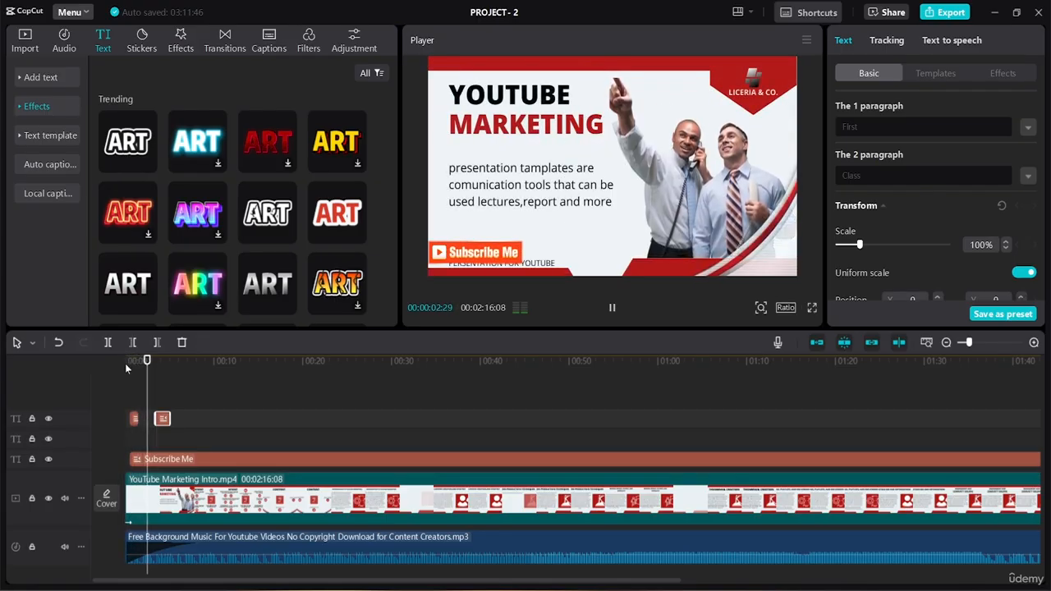
pyautogui.press('space')
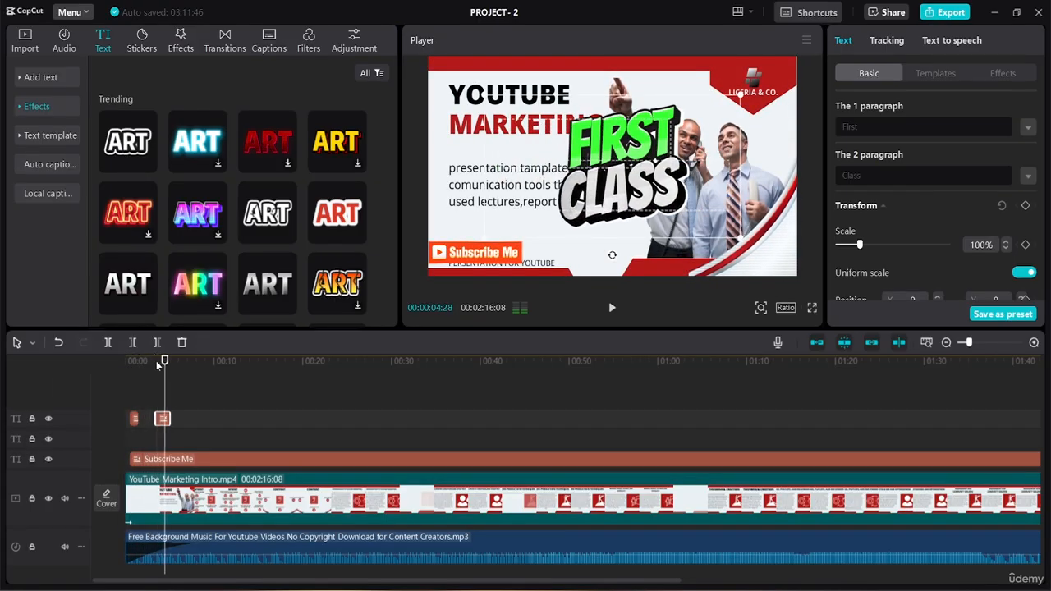
pyautogui.click(160, 419)
pyautogui.press('space')
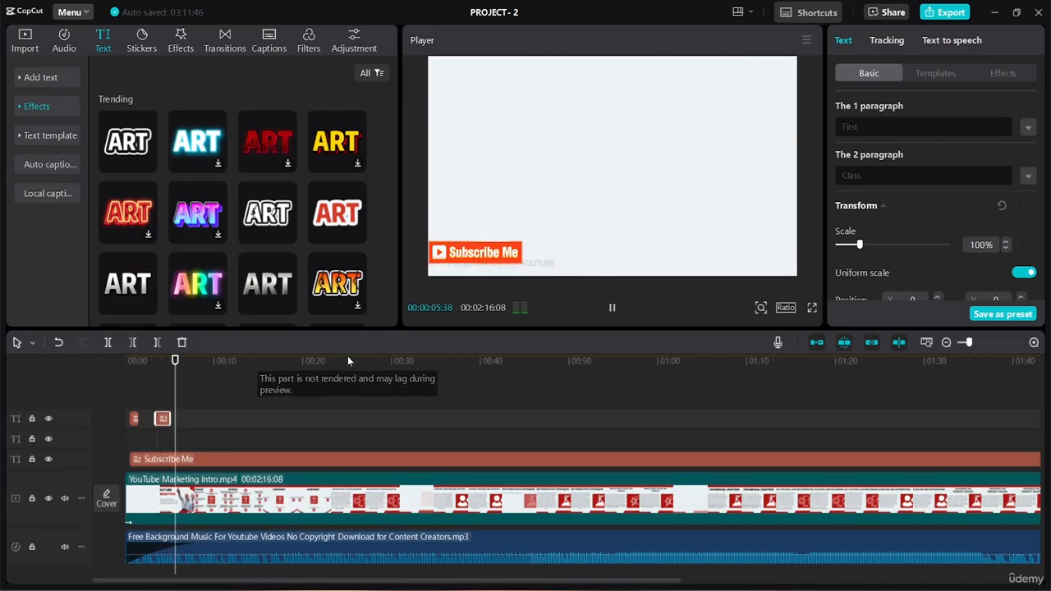
pyautogui.press('space')
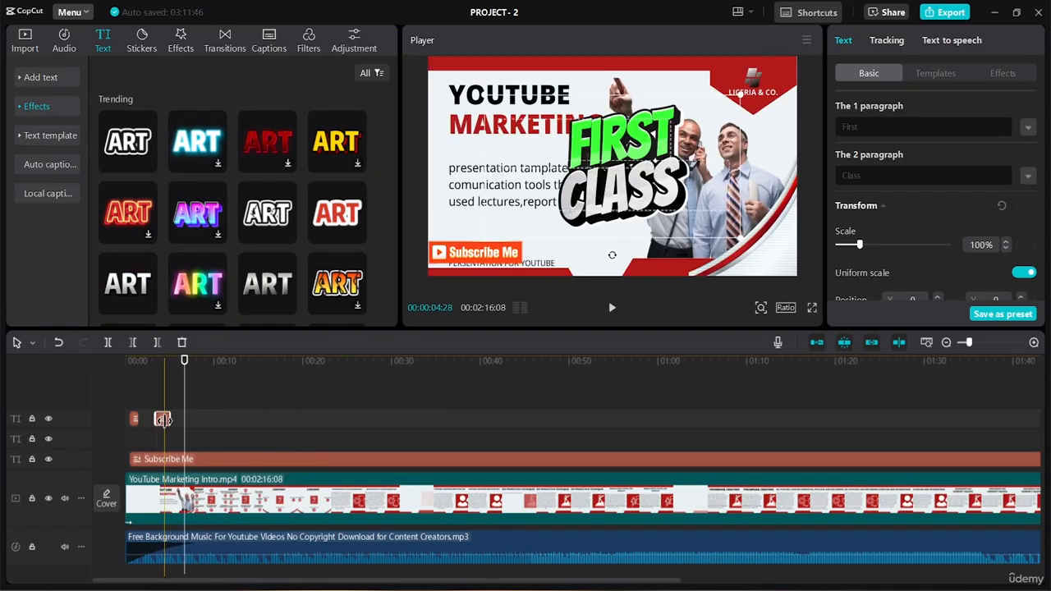
pyautogui.moveTo(167, 421); pyautogui.dragTo(197, 420)
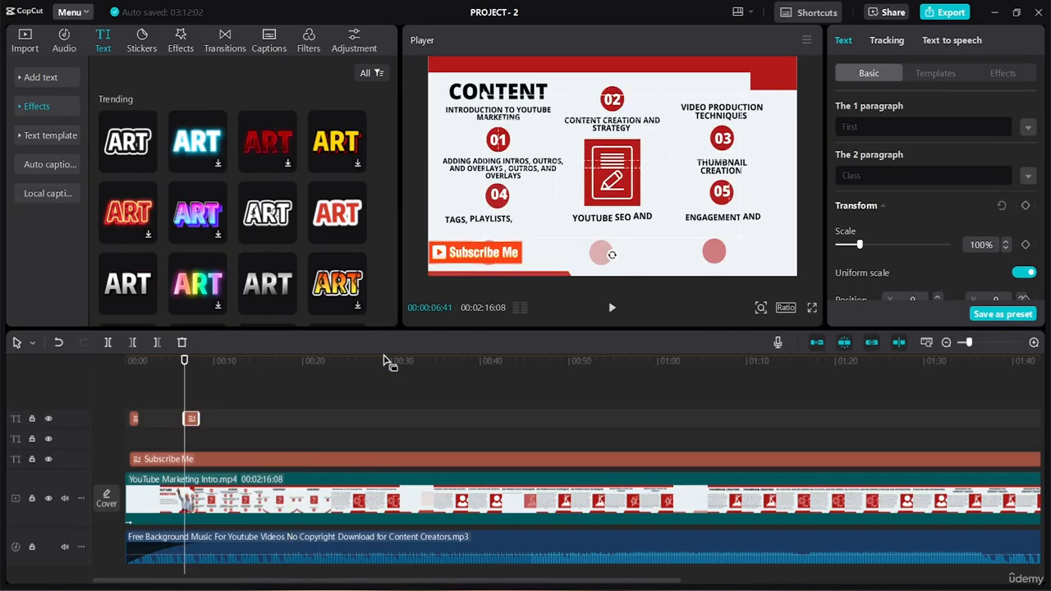
# Change the first paragraph of the text clip over the first CONTENT slide to Second
pyautogui.click(235, 405)
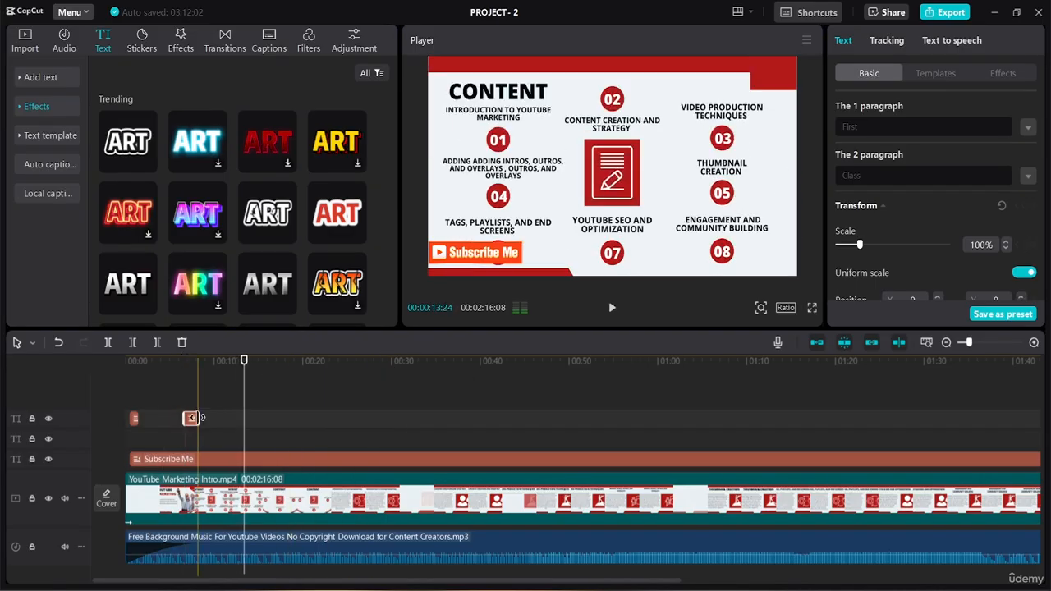
pyautogui.click(194, 379)
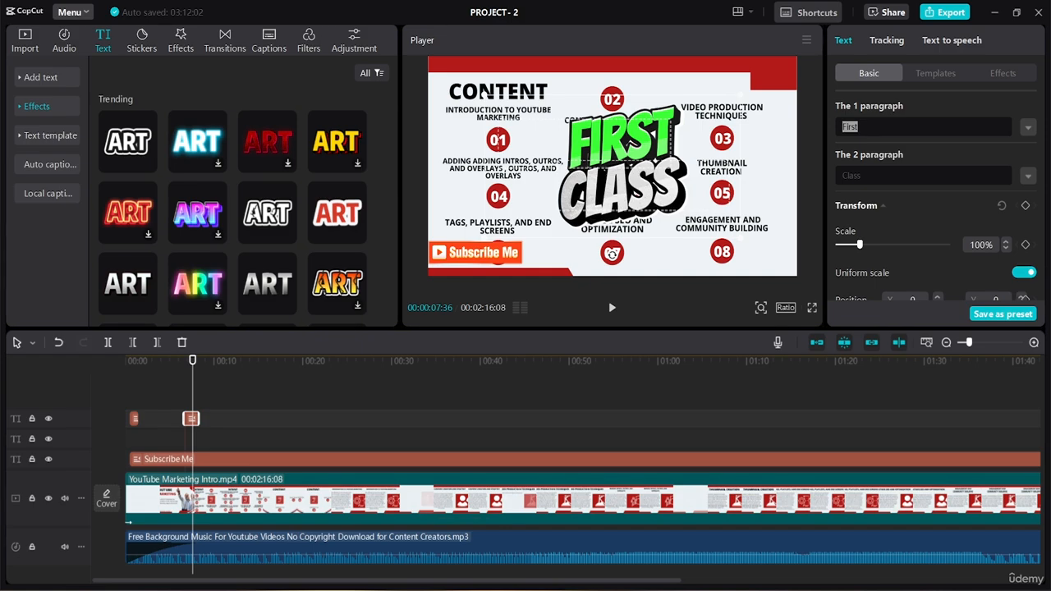
pyautogui.write('Seco')
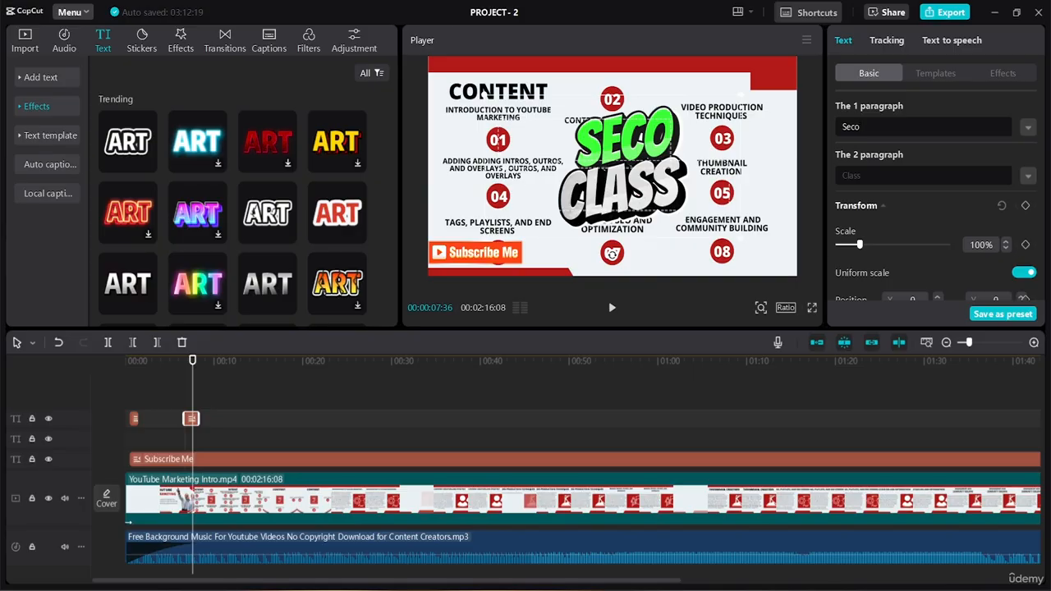
pyautogui.write('nd')
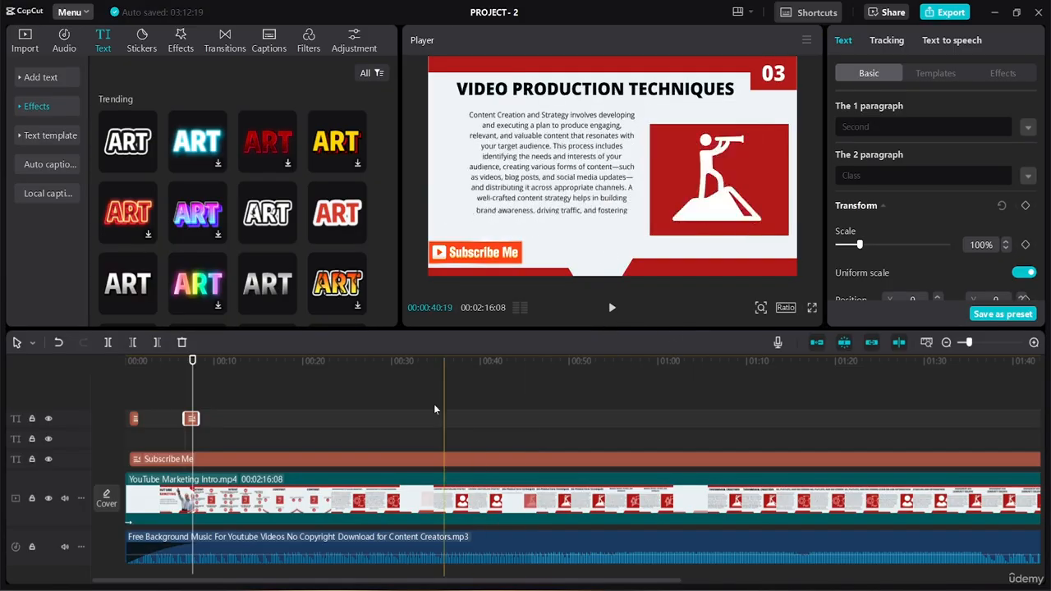
# Copy the SECOND CLASS clip to 00:00:14:59 over the second CONTENT slide and change the copy's first paragraph to Third
pyautogui.rightClick(191, 419)
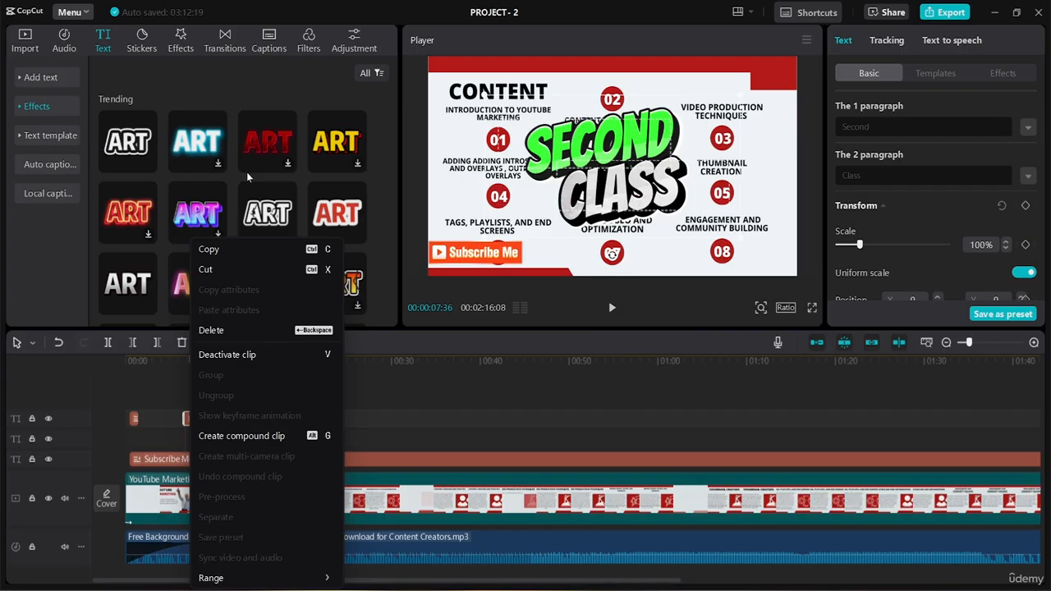
pyautogui.click(220, 253)
pyautogui.press('space')
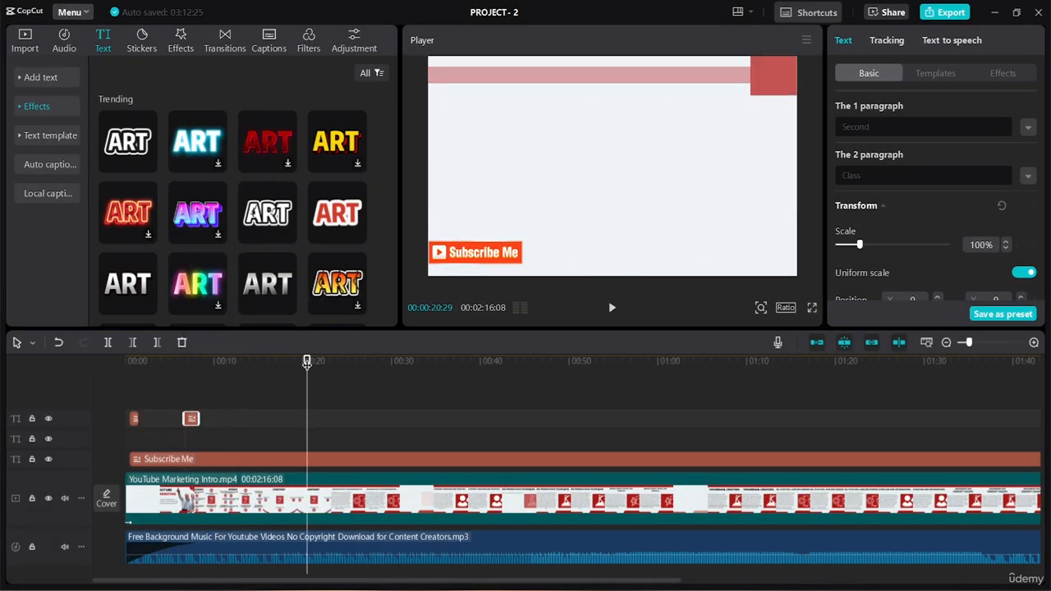
pyautogui.click(310, 362)
pyautogui.click(271, 362)
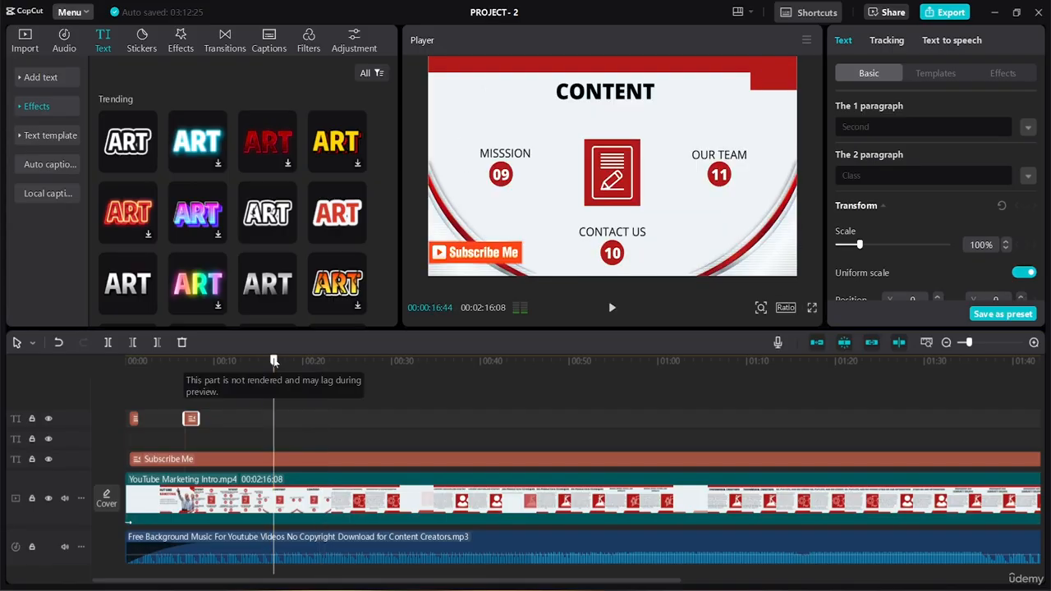
pyautogui.click(258, 362)
pyautogui.click(236, 364)
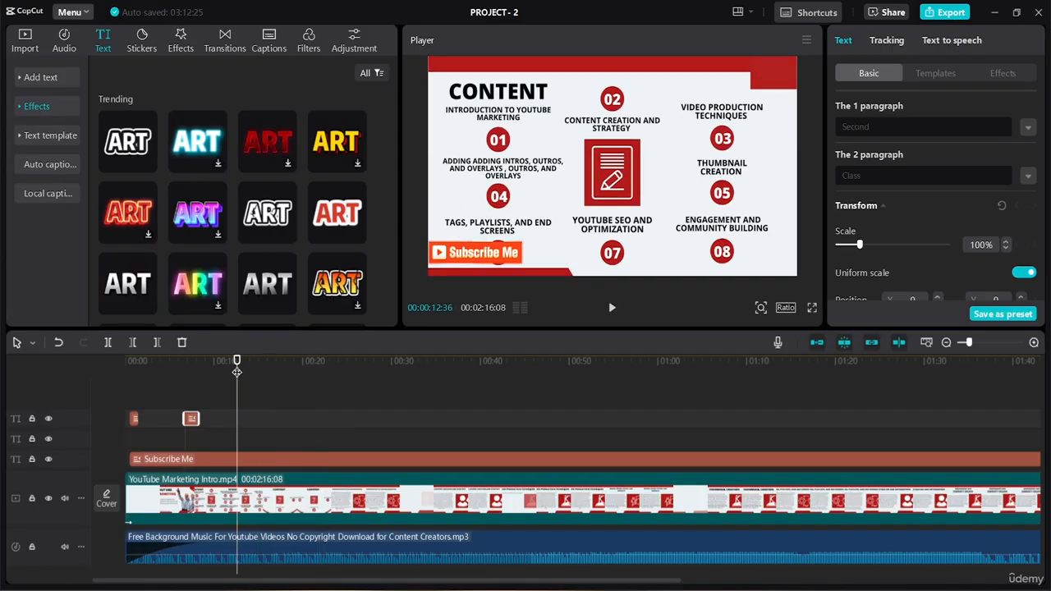
pyautogui.press('space')
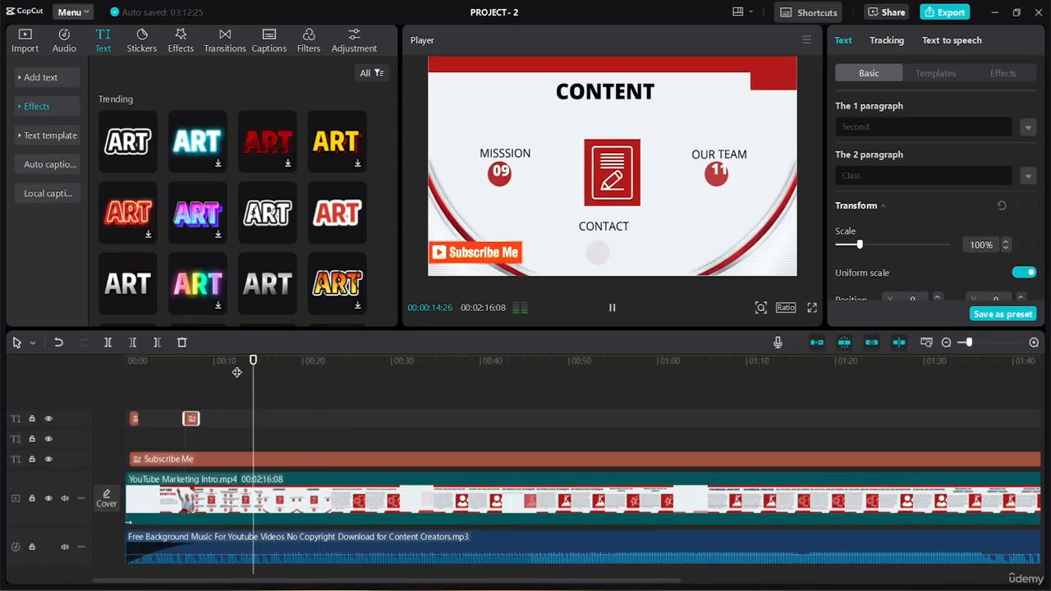
pyautogui.press('space')
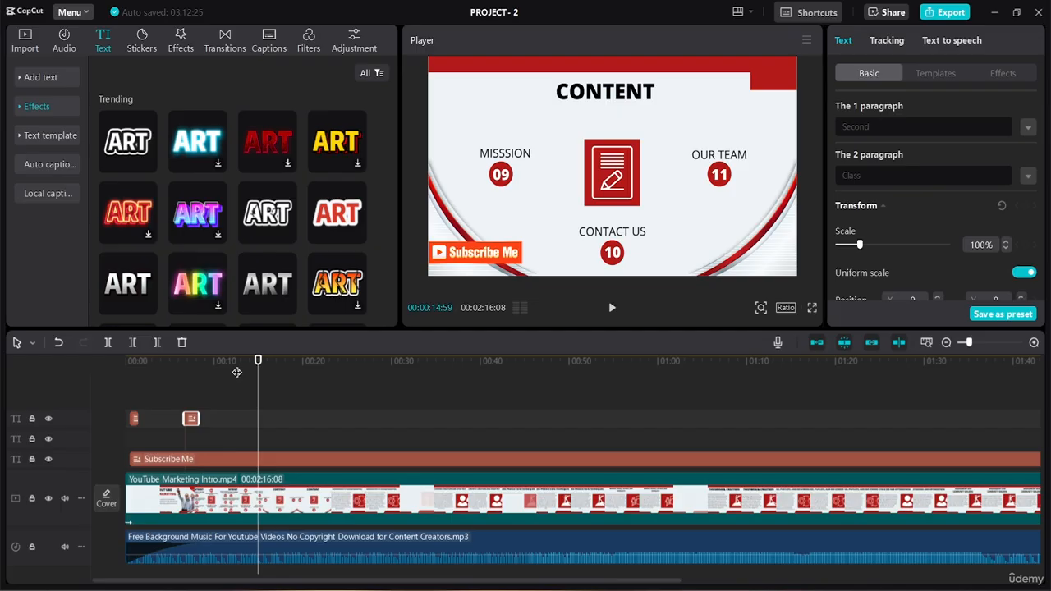
pyautogui.hotkey('ctrl', 'v')
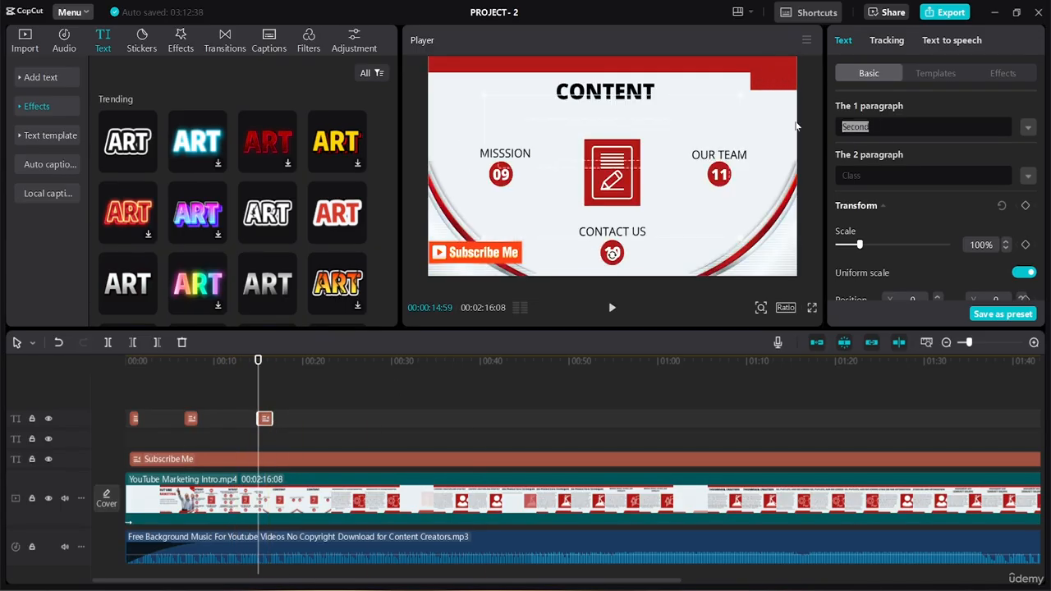
pyautogui.write('Third')
# Copy the class text clip over the INTRODUCTION TO YOUTUBE MARKETING slide and change the copy's first paragraph to Fourth
pyautogui.click(241, 362)
pyautogui.press('space')
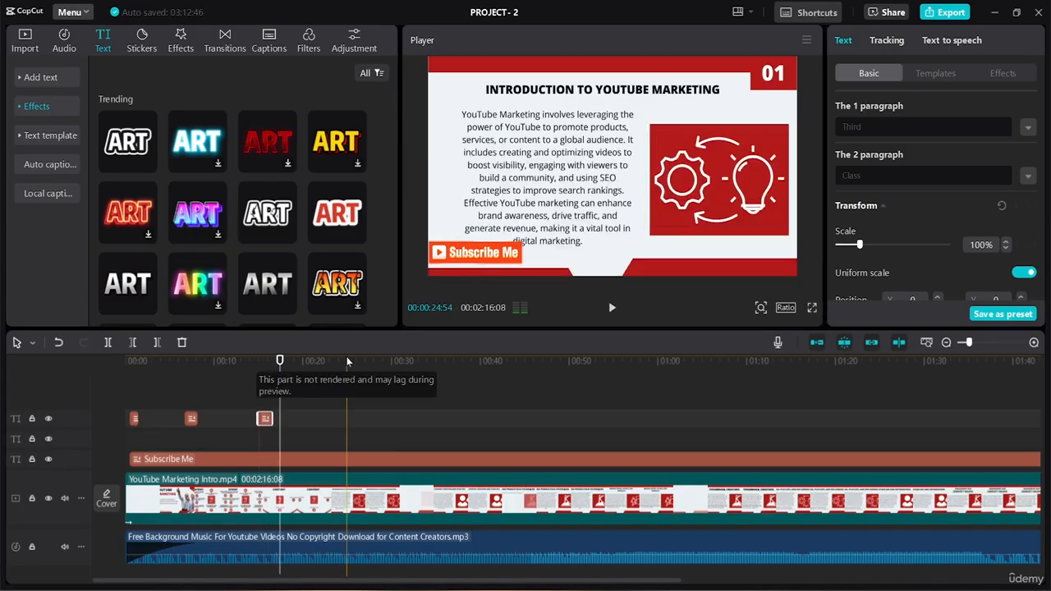
pyautogui.click(347, 361)
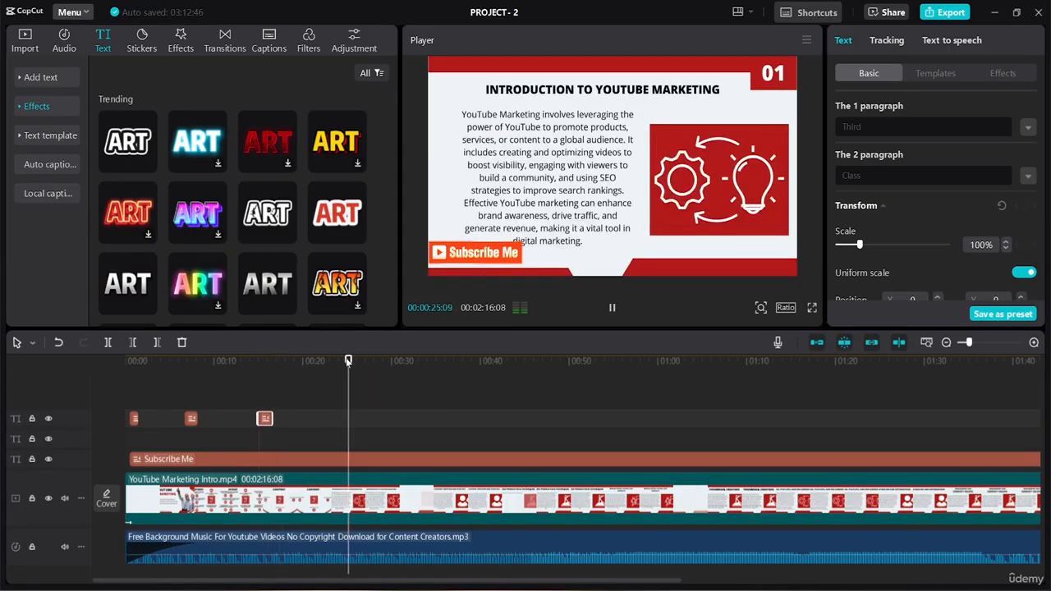
pyautogui.click(280, 369)
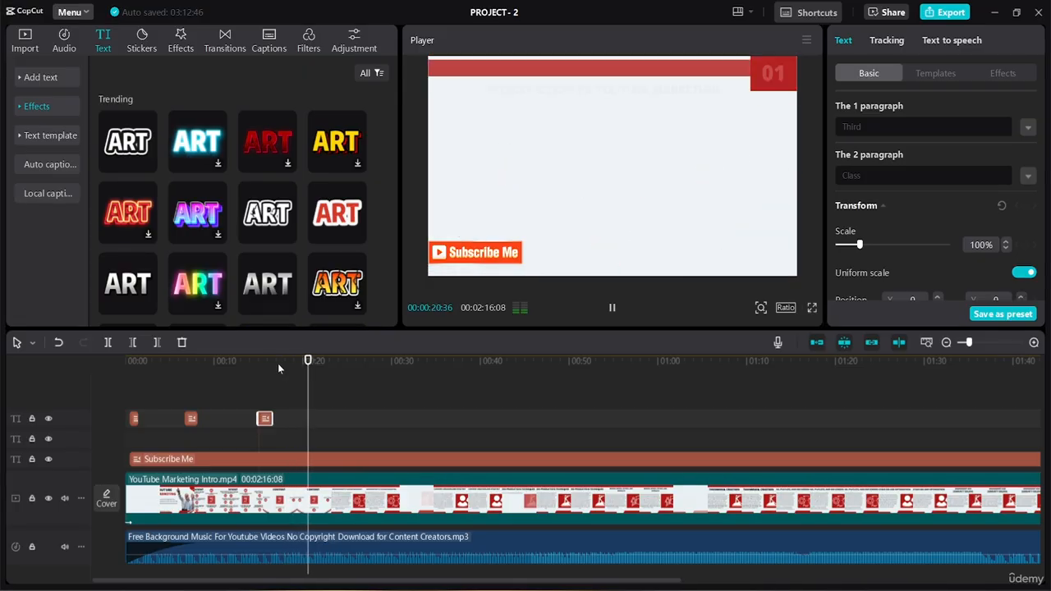
pyautogui.press('space')
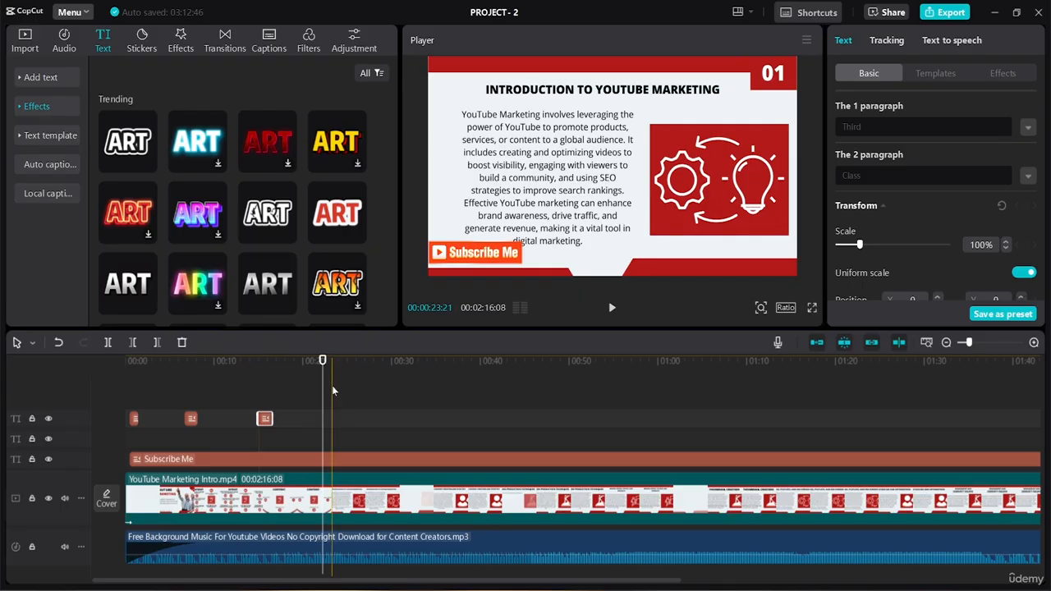
pyautogui.hotkey('ctrl', 'v')
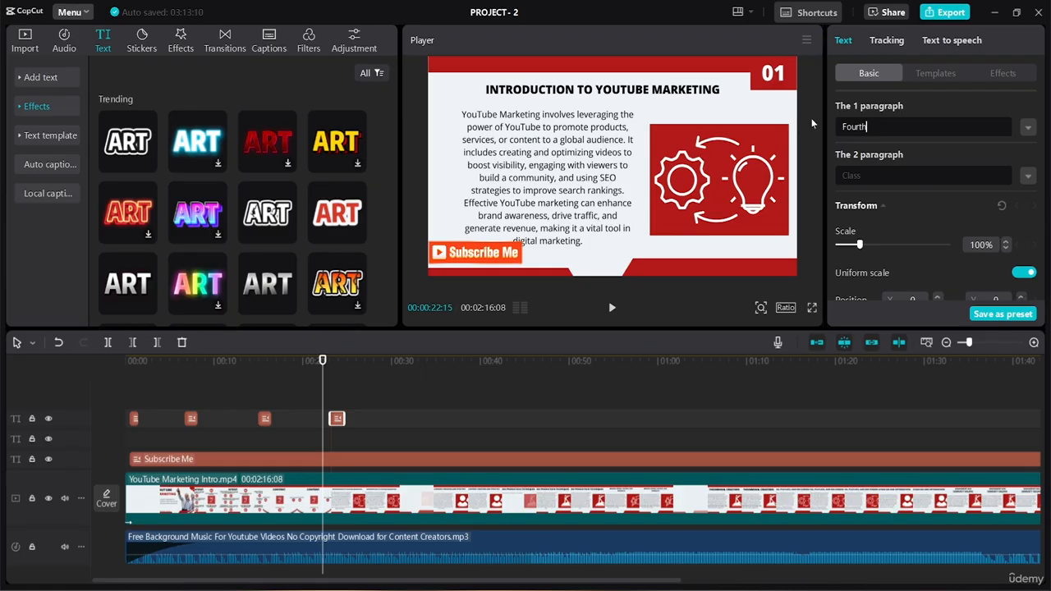
# Copy the class text clip to 00:00:30:51 over slide 02, set its first paragraph to Fivth, and preview it
pyautogui.click(331, 363)
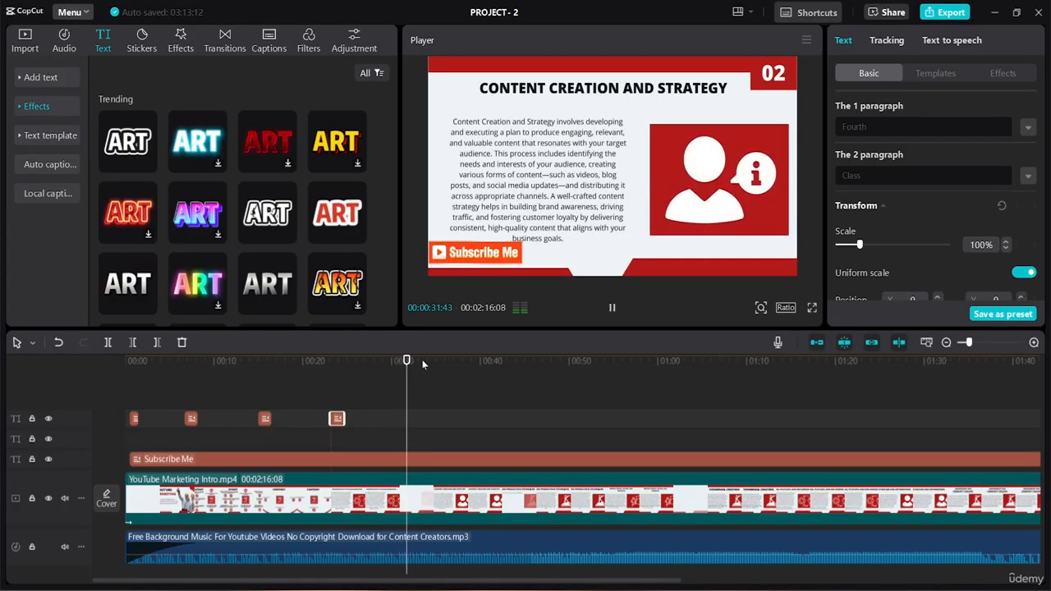
pyautogui.moveTo(422, 361); pyautogui.dragTo(399, 368)
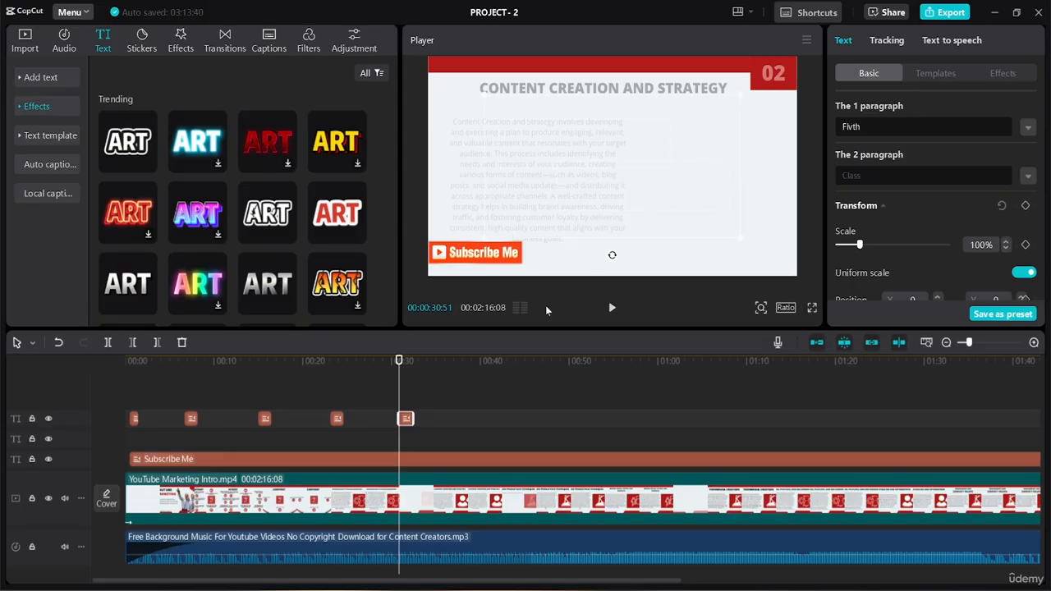
pyautogui.click(608, 307)
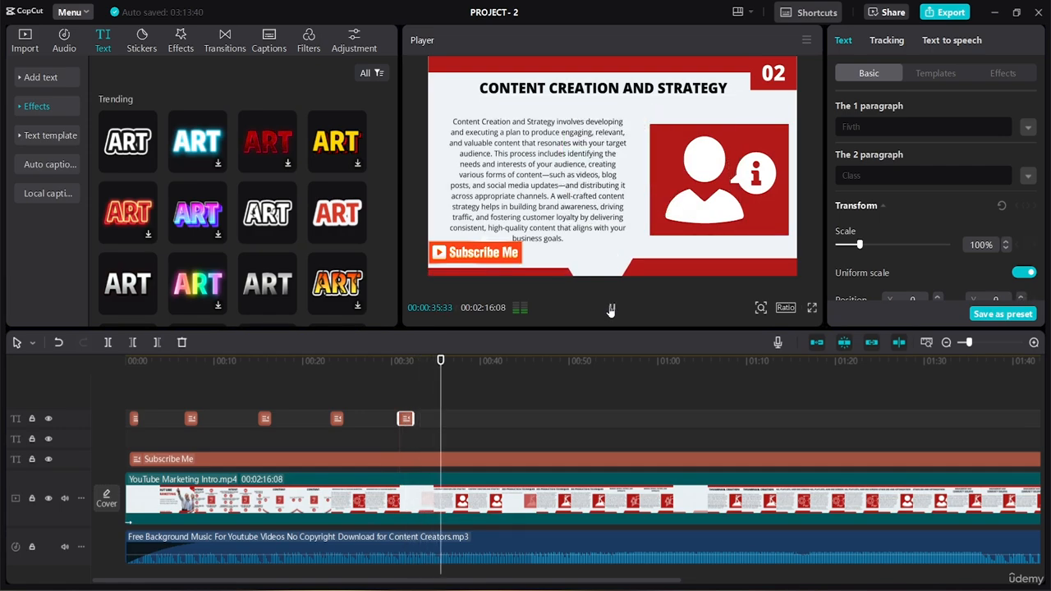
pyautogui.click(438, 363)
pyautogui.moveTo(429, 368); pyautogui.dragTo(392, 361)
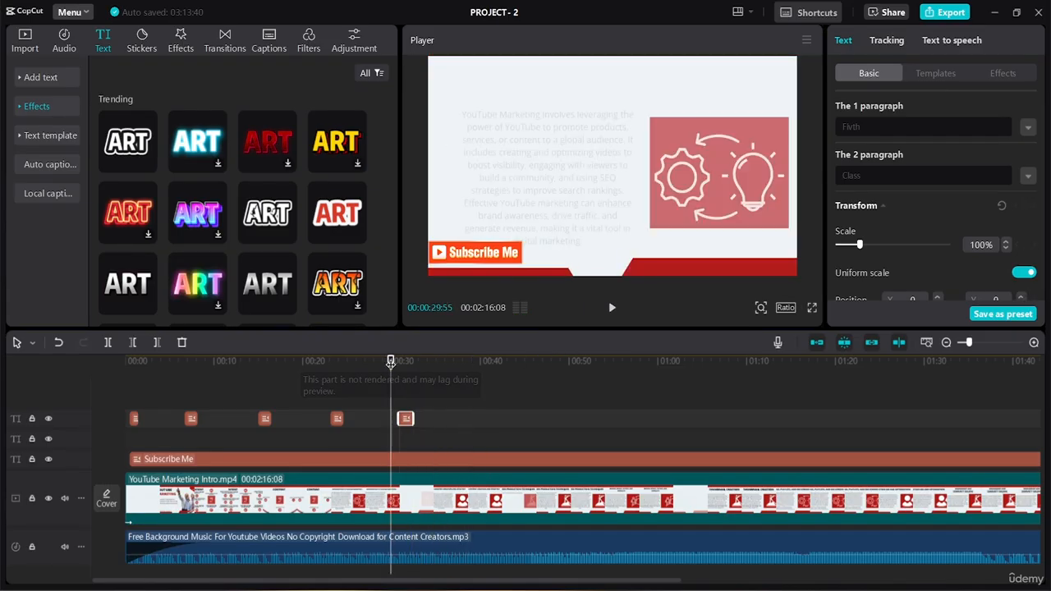
pyautogui.press('space')
pyautogui.click(448, 361)
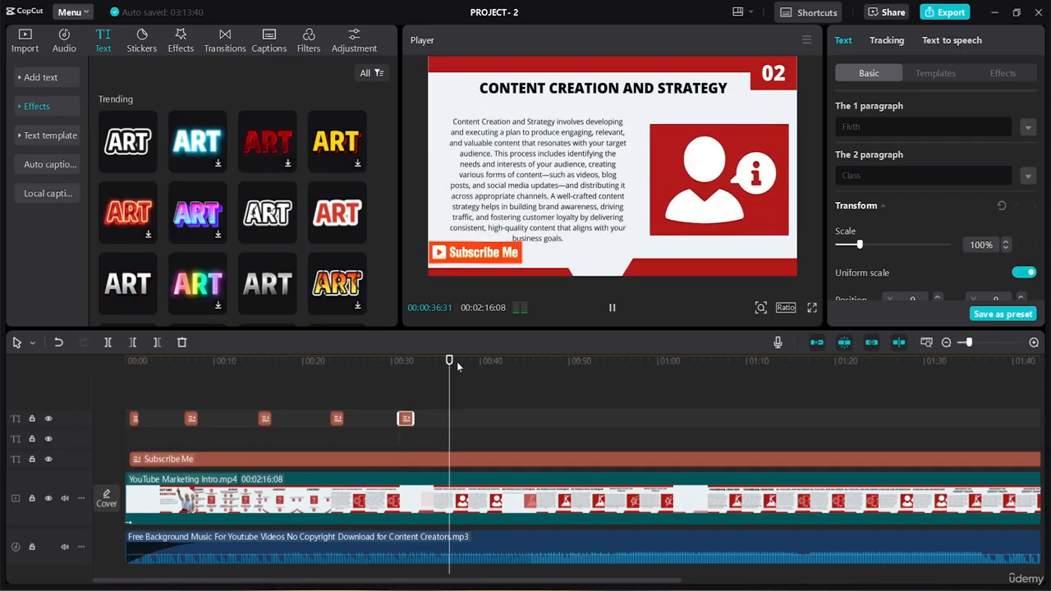
# Add another class text clip copy over the VIDEO PRODUCTION TECHNIQUES slide with first paragraph Sixth, and preview the slides following it
pyautogui.click(485, 363)
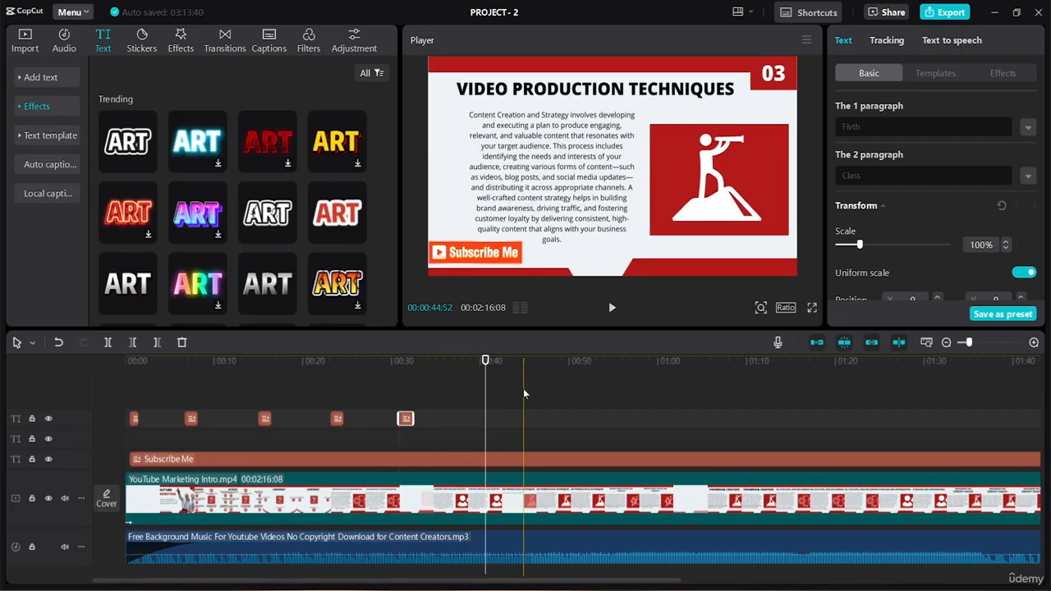
pyautogui.click(507, 418)
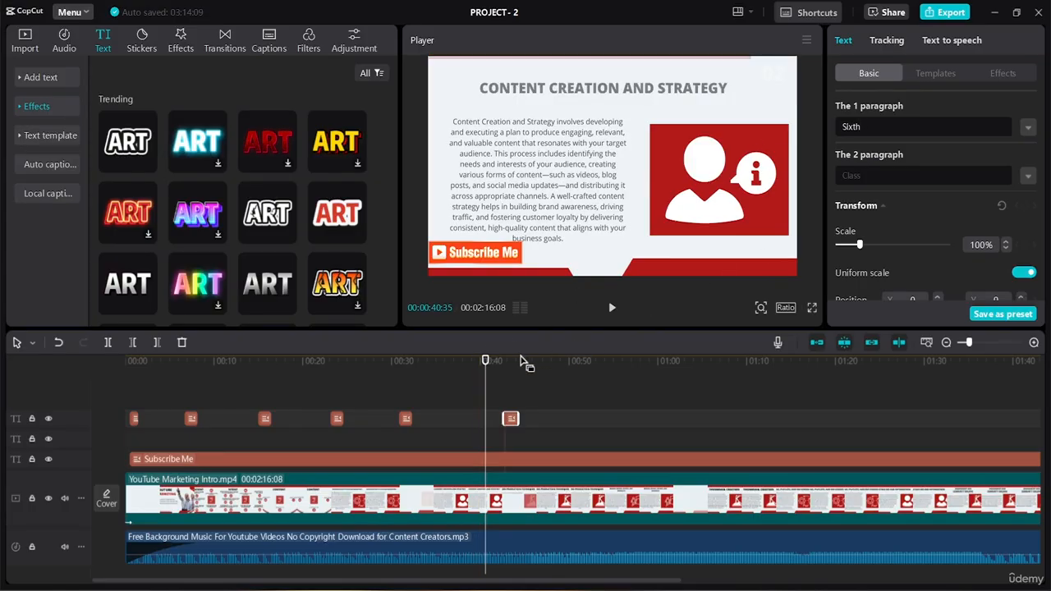
pyautogui.click(610, 308)
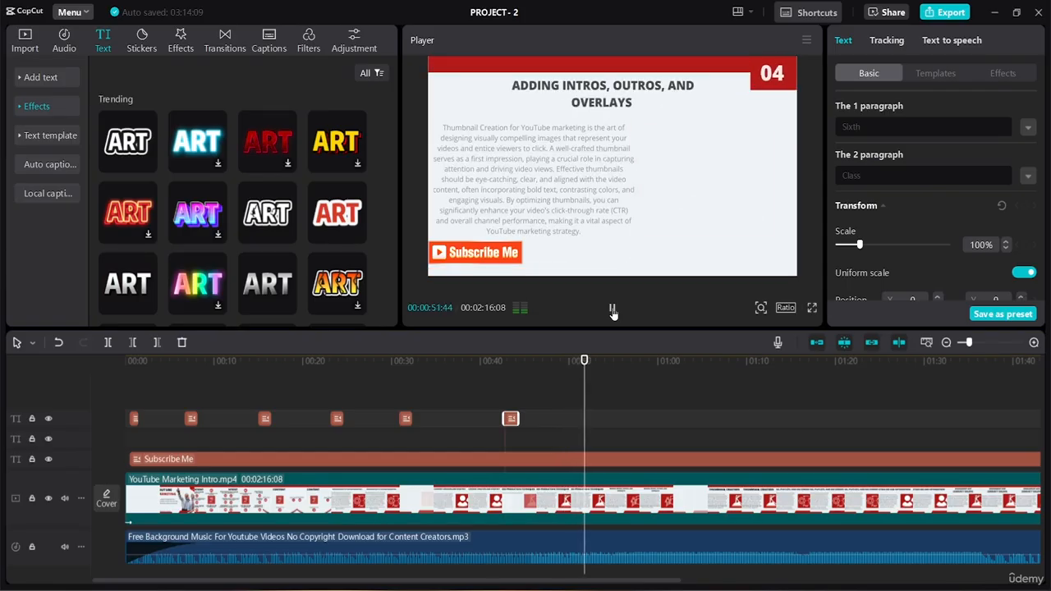
pyautogui.click(612, 310)
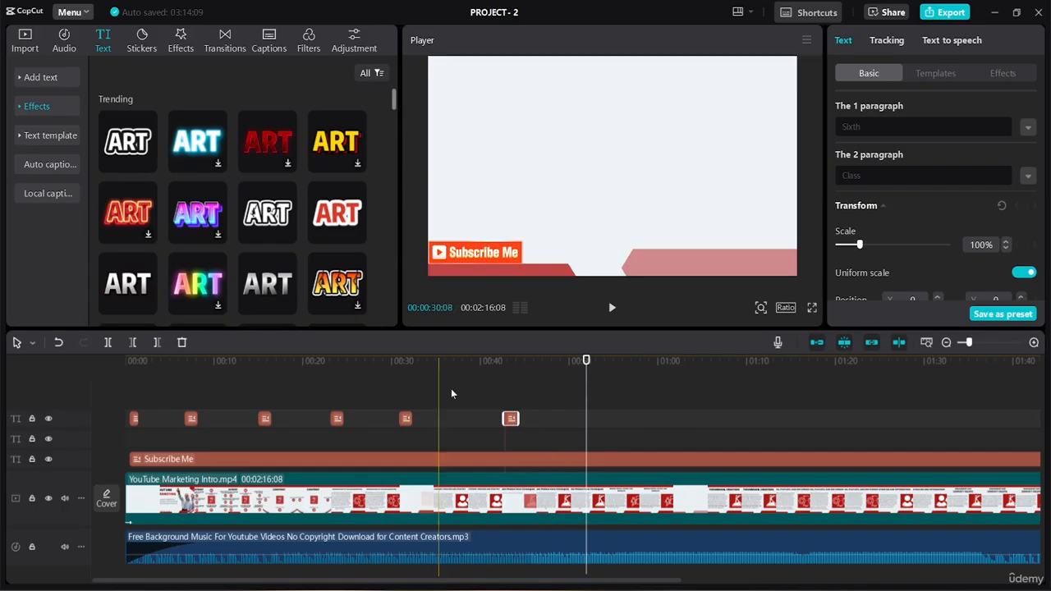
# Paste a copy of the SECOND CLASS clip at 00:01:39:54 over the ENGAGEMENT AND COMMUNITY BUILDING slide
pyautogui.hscroll(5, 479, 407)
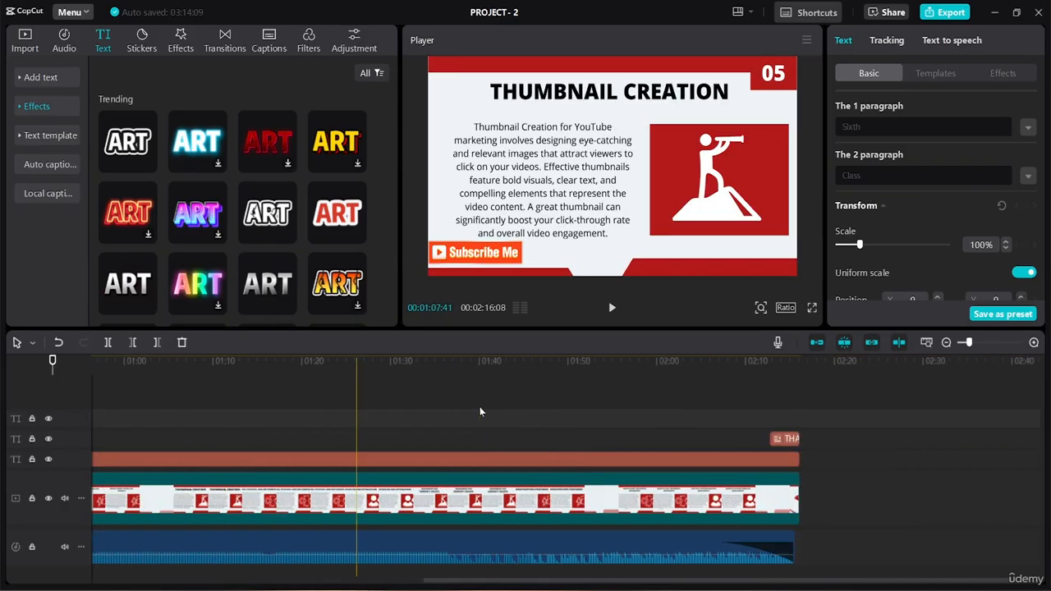
pyautogui.click(480, 408)
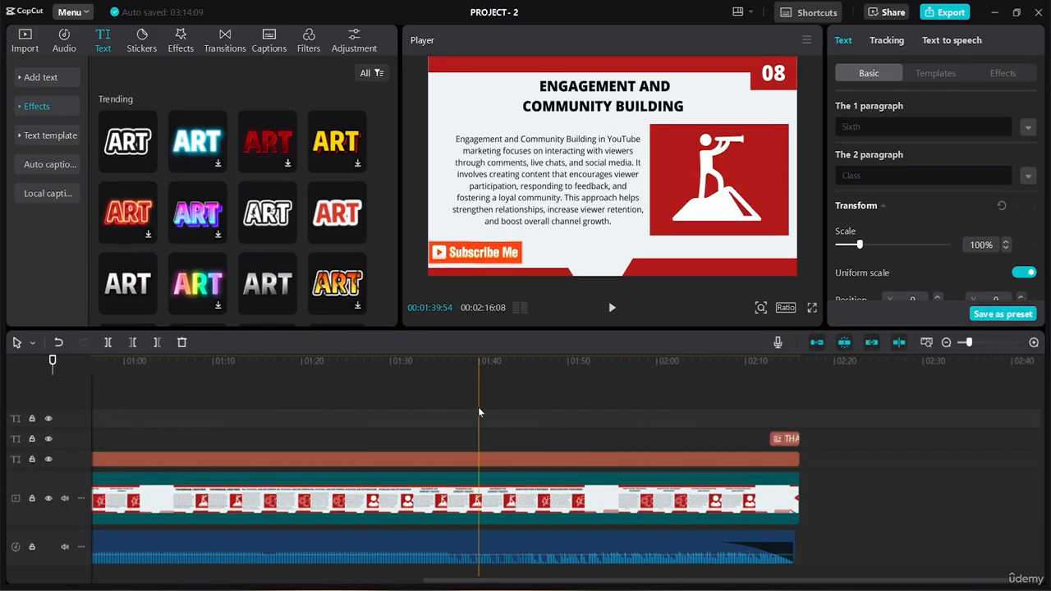
pyautogui.hotkey('ctrl', 'v')
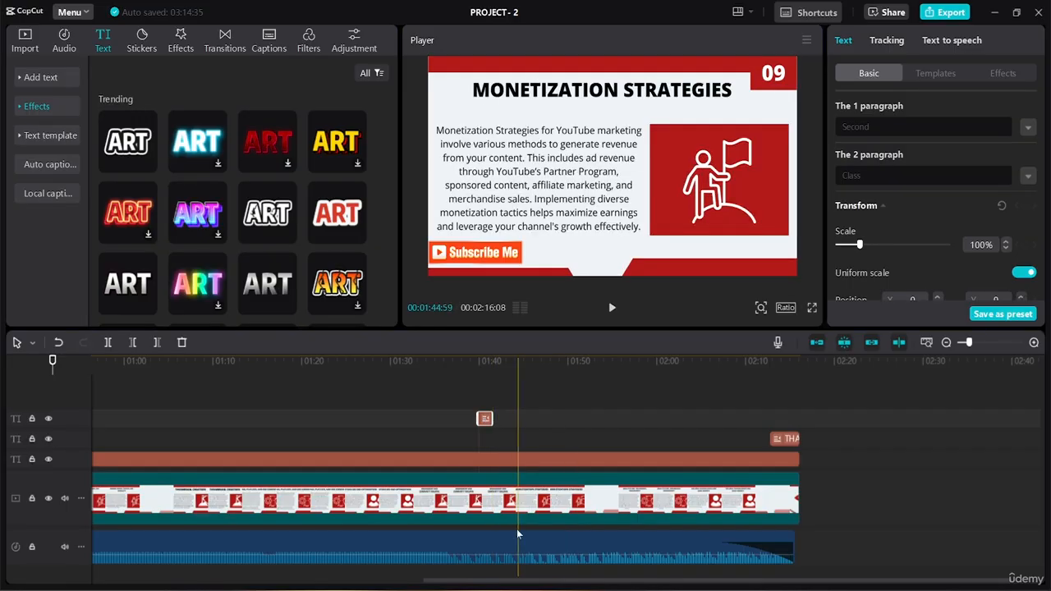
# Preview the SIXTH CLASS clip around the start of the VIDEO PRODUCTION TECHNIQUES slide
pyautogui.moveTo(524, 582)
pyautogui.mouseDown()
pyautogui.moveTo(274, 554)
pyautogui.moveTo(528, 565)
pyautogui.mouseUp()
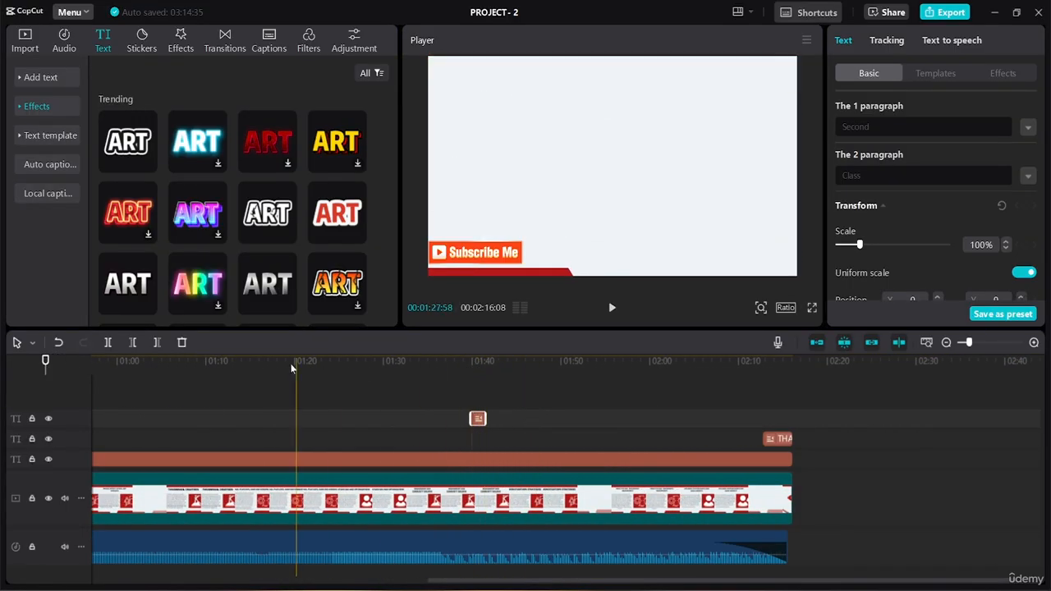
pyautogui.moveTo(491, 581); pyautogui.dragTo(304, 567)
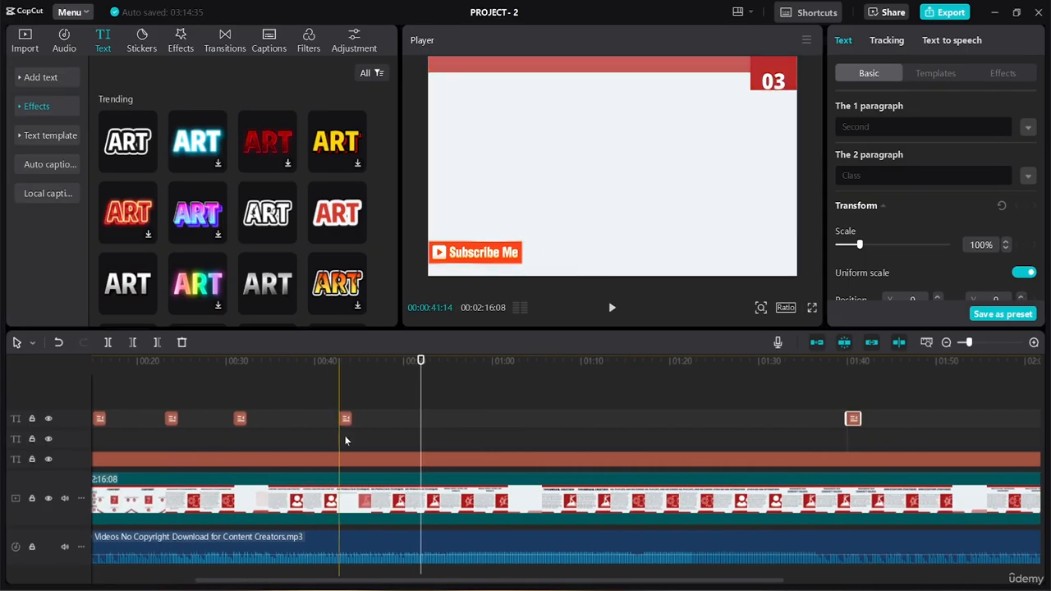
pyautogui.press('space')
pyautogui.press('space')
pyautogui.click(339, 363)
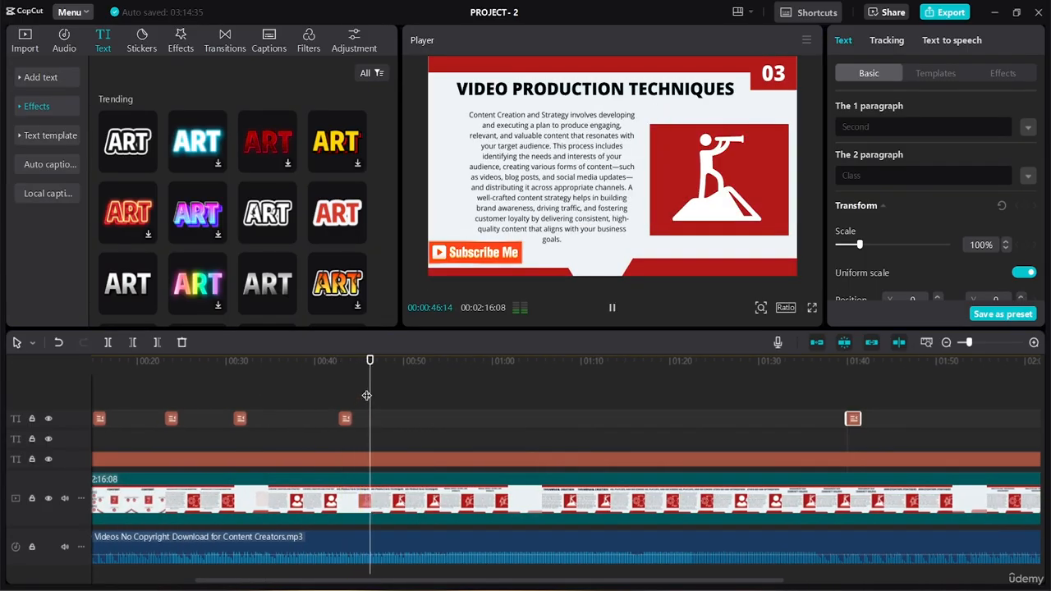
pyautogui.click(329, 367)
pyautogui.press('space')
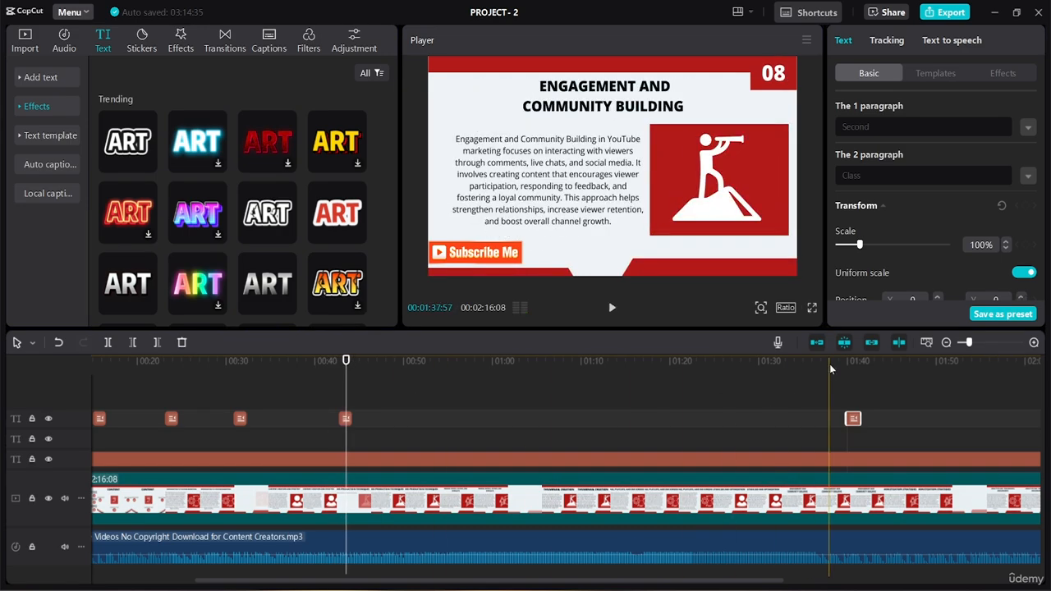
# Change the first paragraph of the text clip at 00:01:39:54 to Seventh
pyautogui.click(852, 417)
pyautogui.press('space')
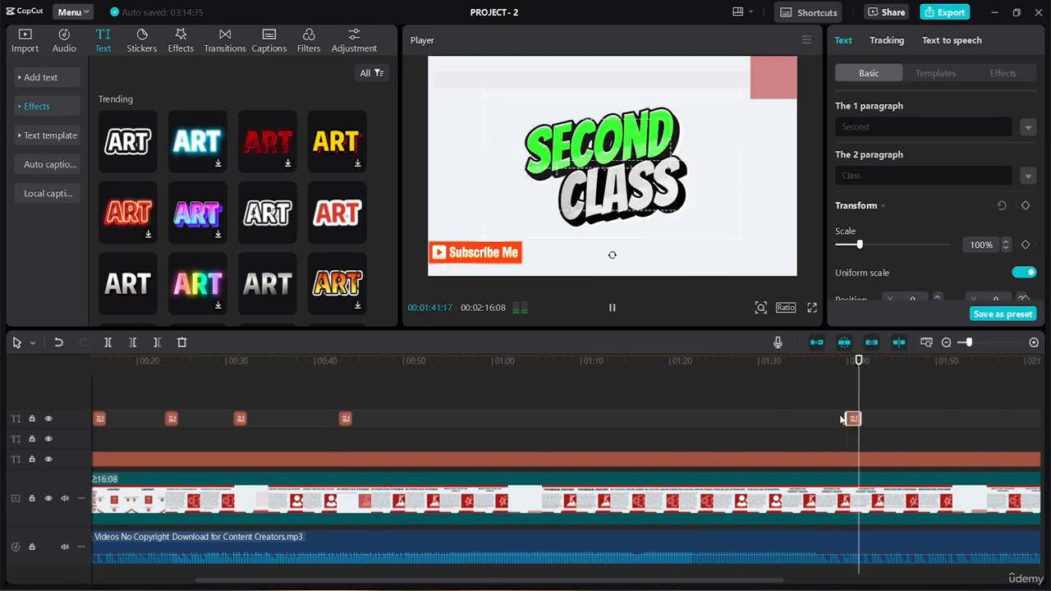
pyautogui.press('space')
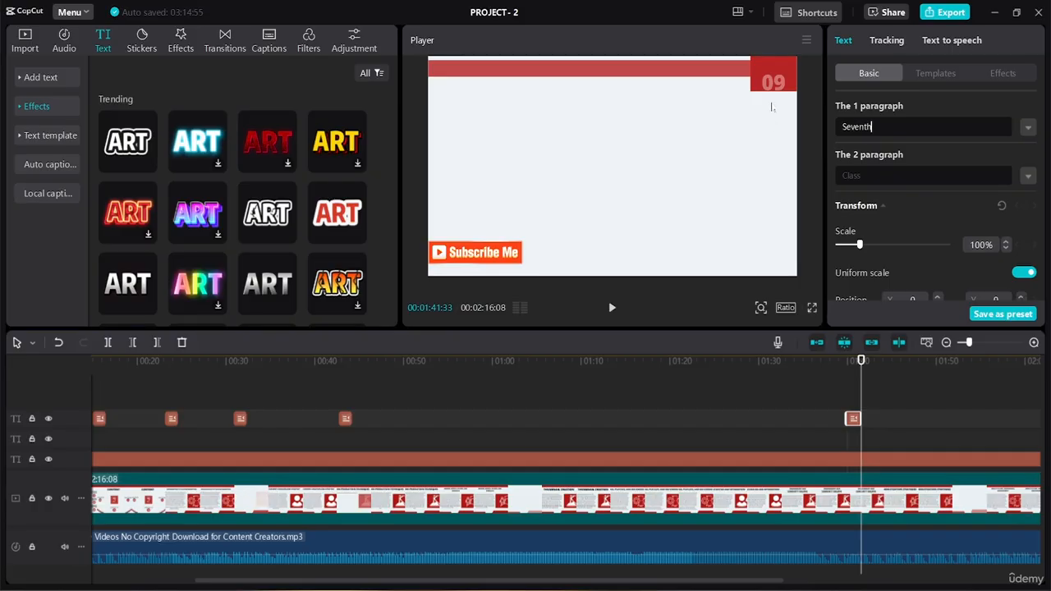
# Preview the SEVENTH CLASS clip and paste another SECOND CLASS copy at about 00:01:18 over the TAGS, PLAYLISTS, AND END SCREENS slide
pyautogui.click(832, 360)
pyautogui.press('space')
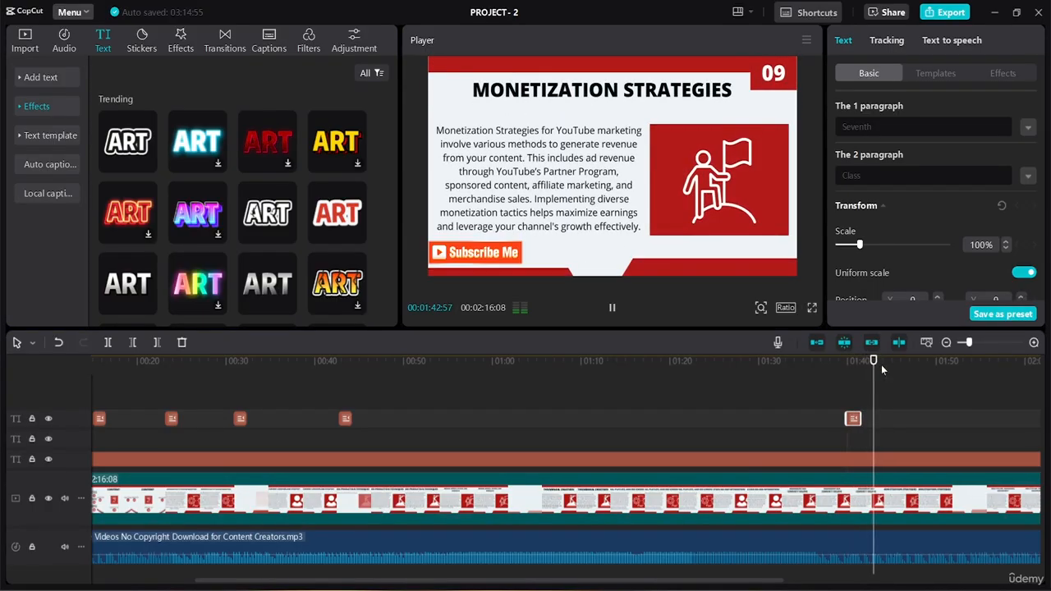
pyautogui.press('space')
pyautogui.click(833, 361)
pyautogui.press('space')
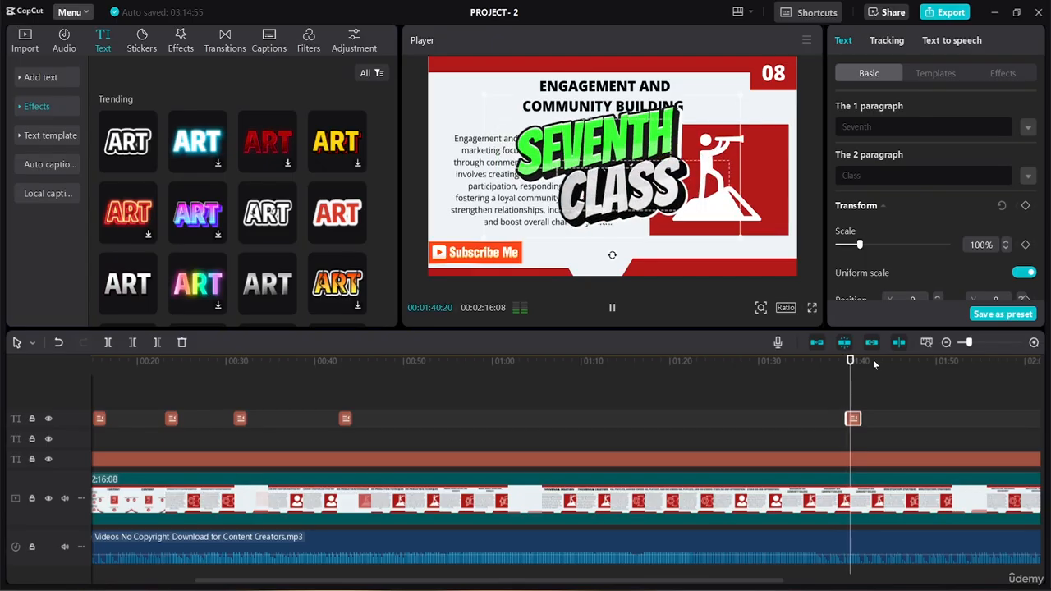
pyautogui.click(873, 359)
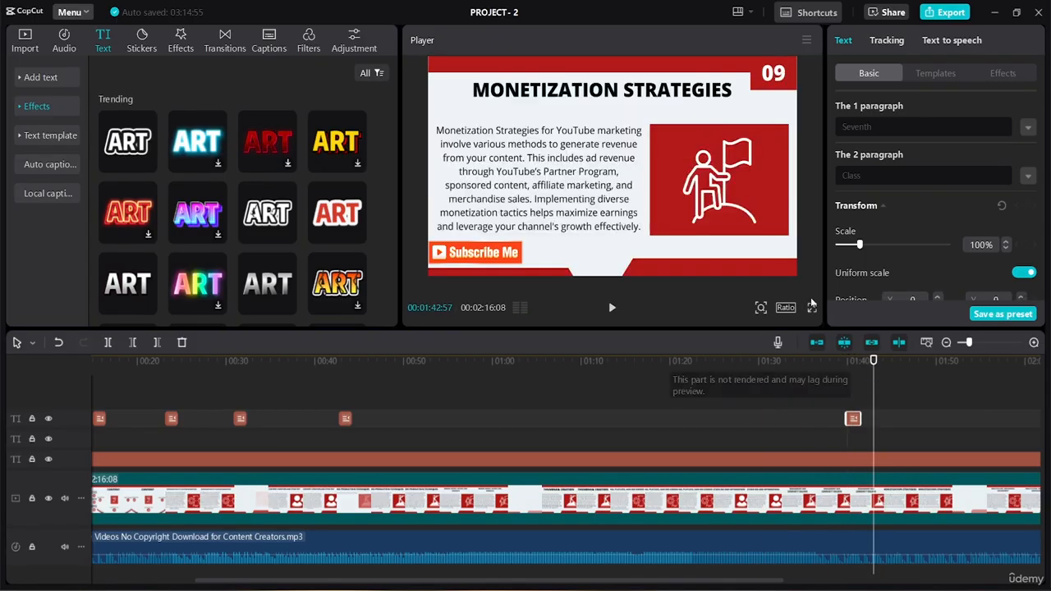
pyautogui.click(865, 366)
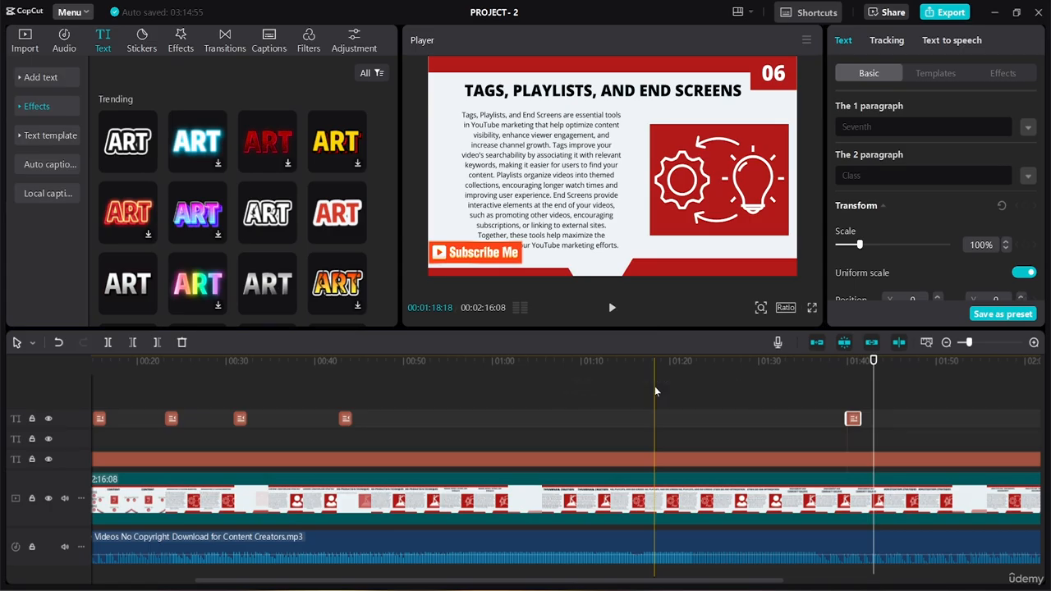
pyautogui.hotkey('ctrl', 'v')
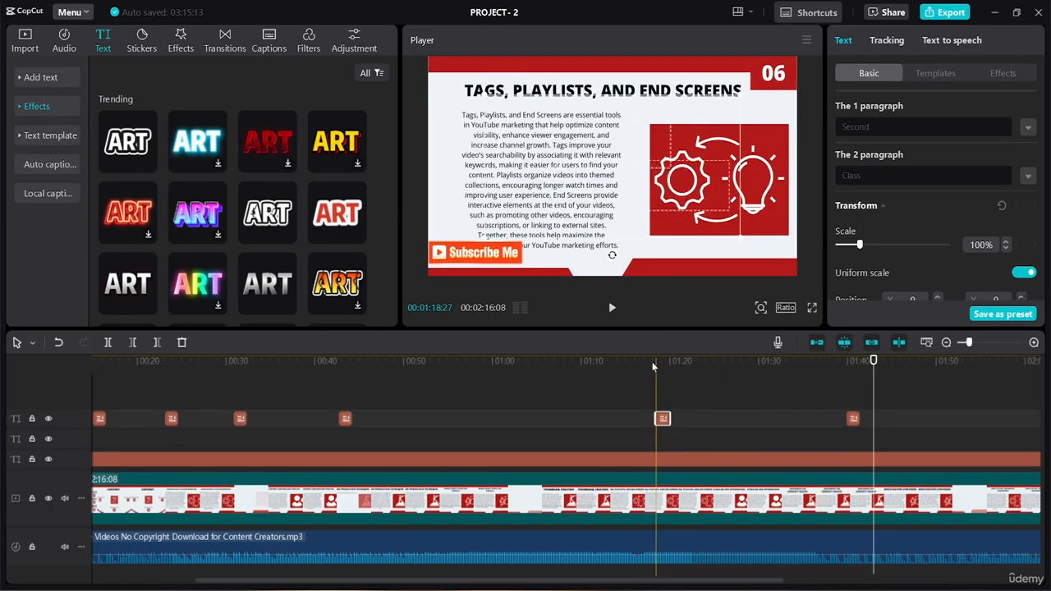
# Review playback around slides 01, 03, 05 and 06 to check the class text clips and the gaps between them
pyautogui.click(546, 361)
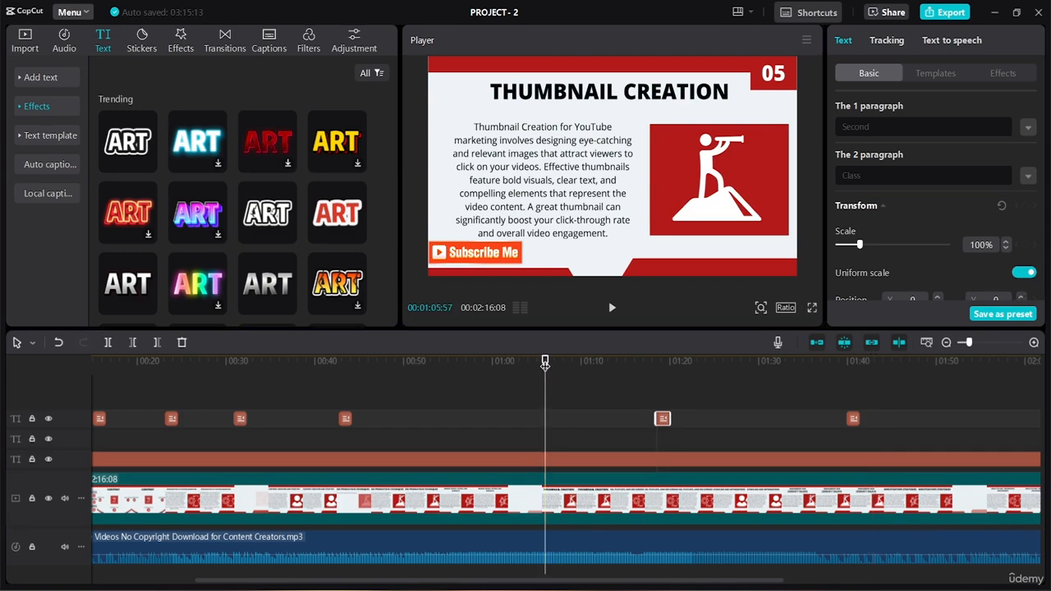
pyautogui.press('space')
pyautogui.click(541, 360)
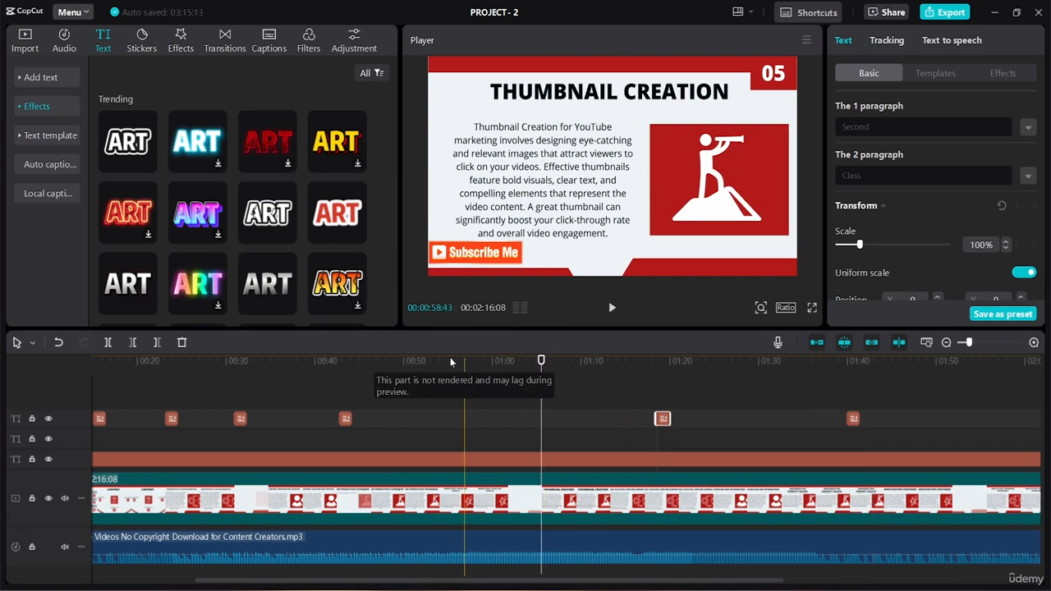
pyautogui.click(331, 363)
pyautogui.press('space')
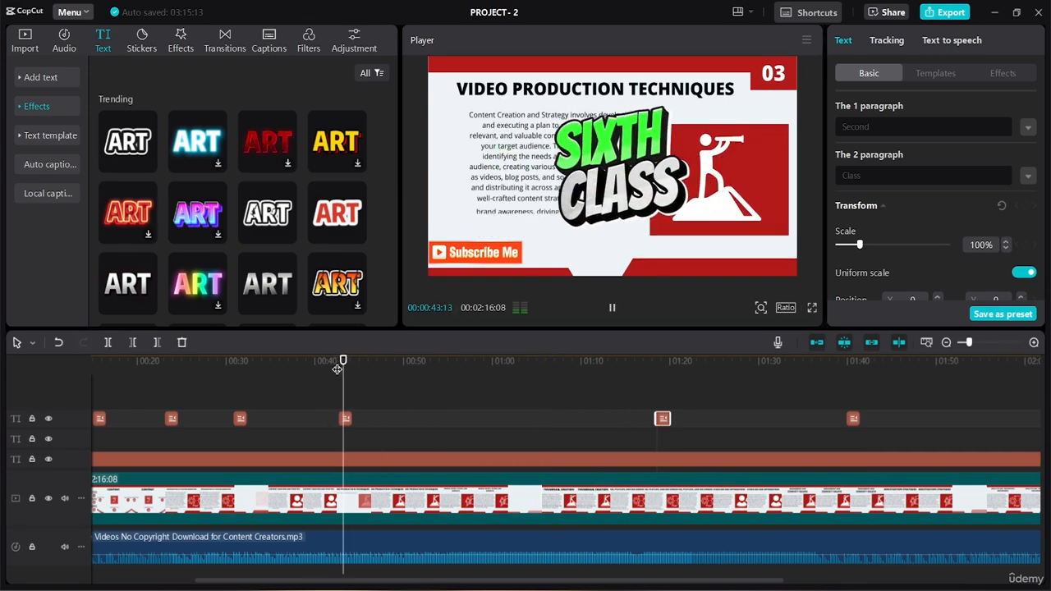
pyautogui.click(633, 360)
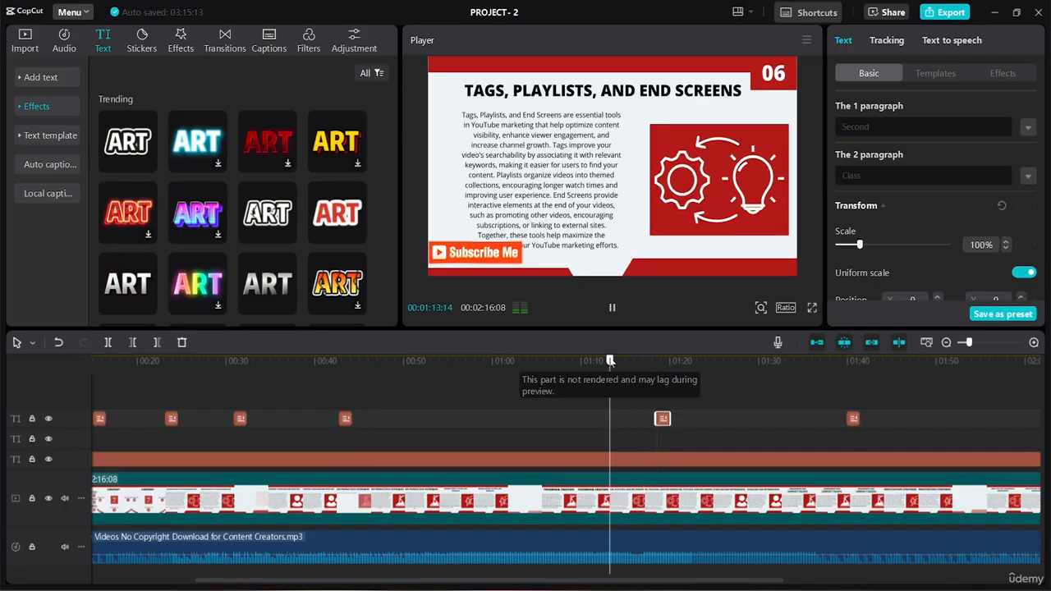
pyautogui.click(609, 361)
pyautogui.press('space')
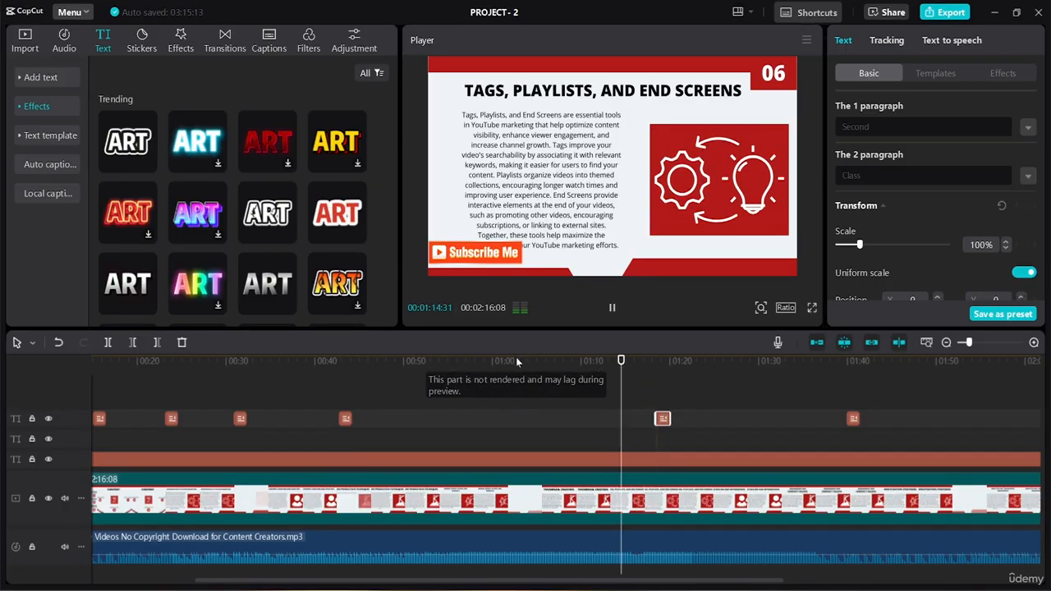
pyautogui.click(526, 361)
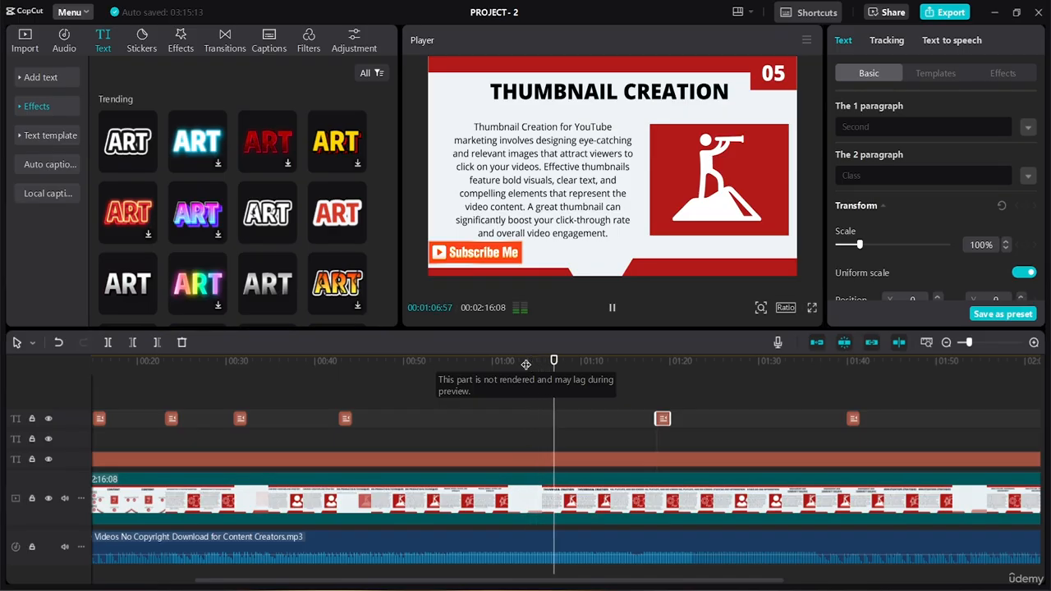
pyautogui.click(168, 370)
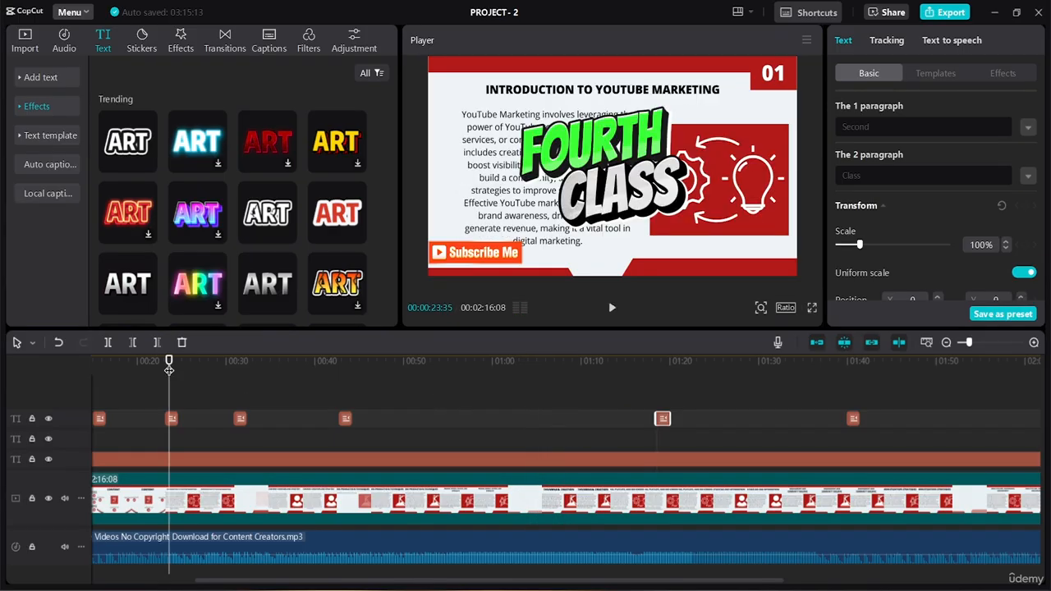
# Review playback over slides 01, 02, 03 and 06 to check the class text clips and find the end of the VIDEO PRODUCTION TECHNIQUES slide
pyautogui.press('space')
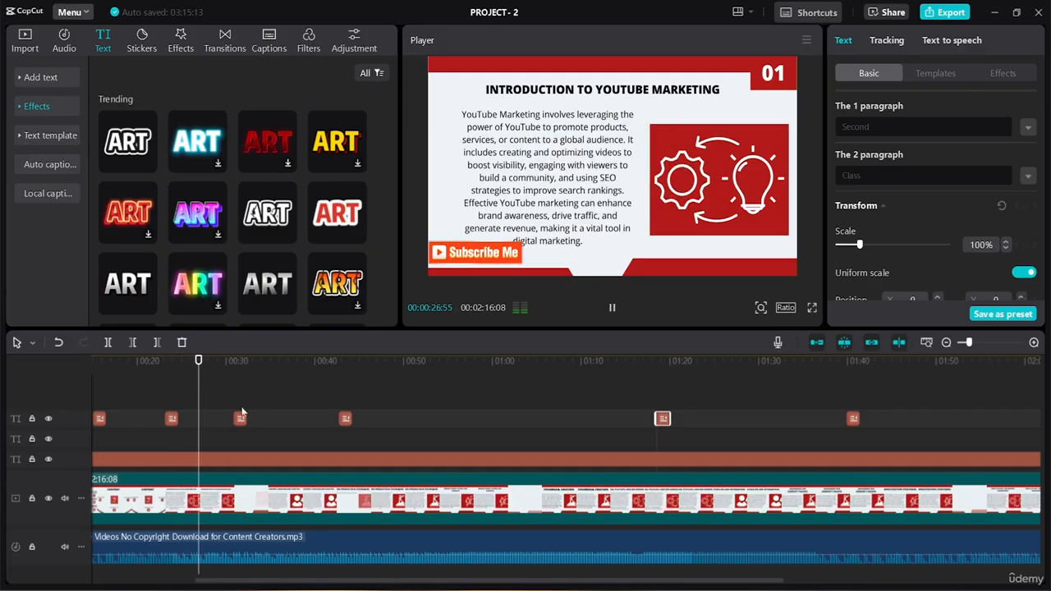
pyautogui.click(228, 361)
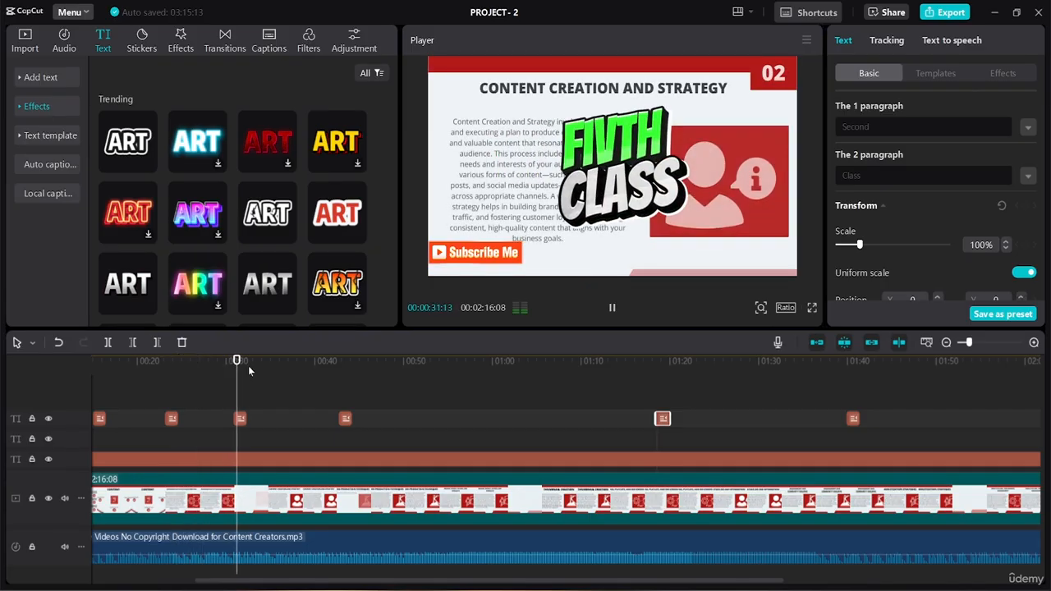
pyautogui.click(328, 365)
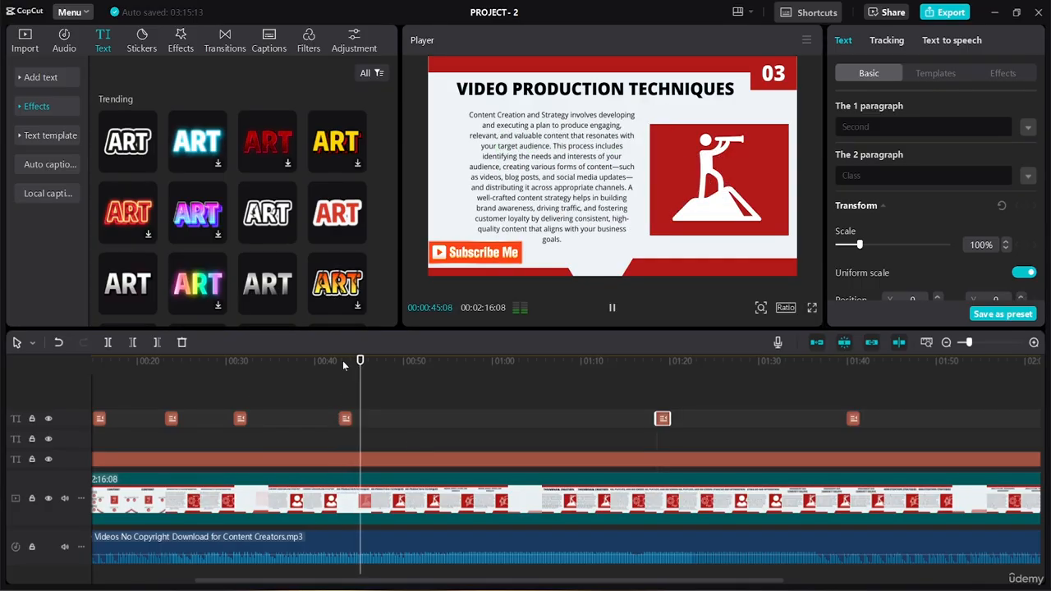
pyautogui.click(346, 360)
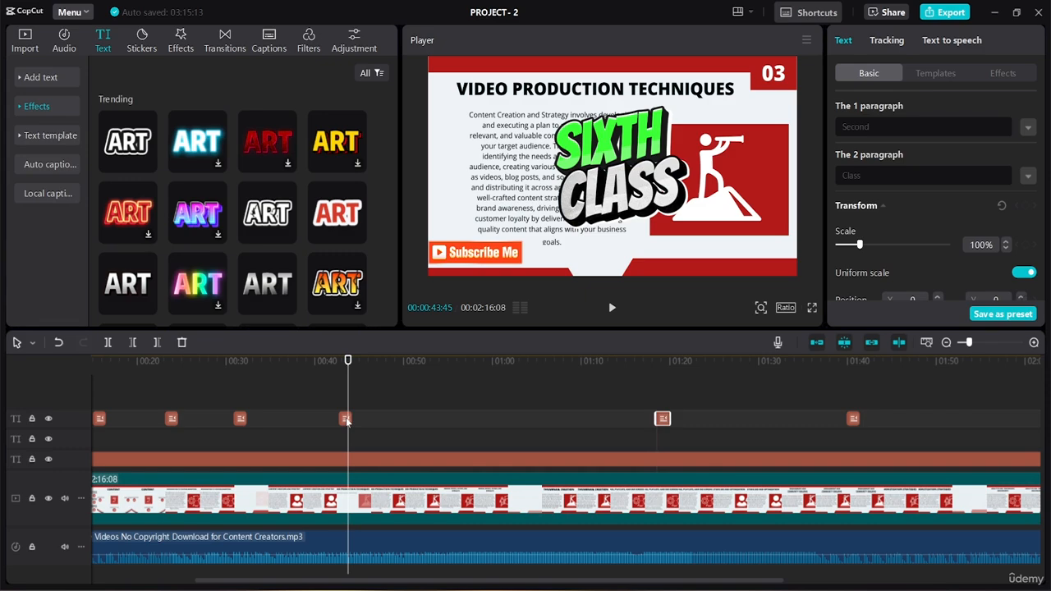
pyautogui.press('space')
pyautogui.click(603, 369)
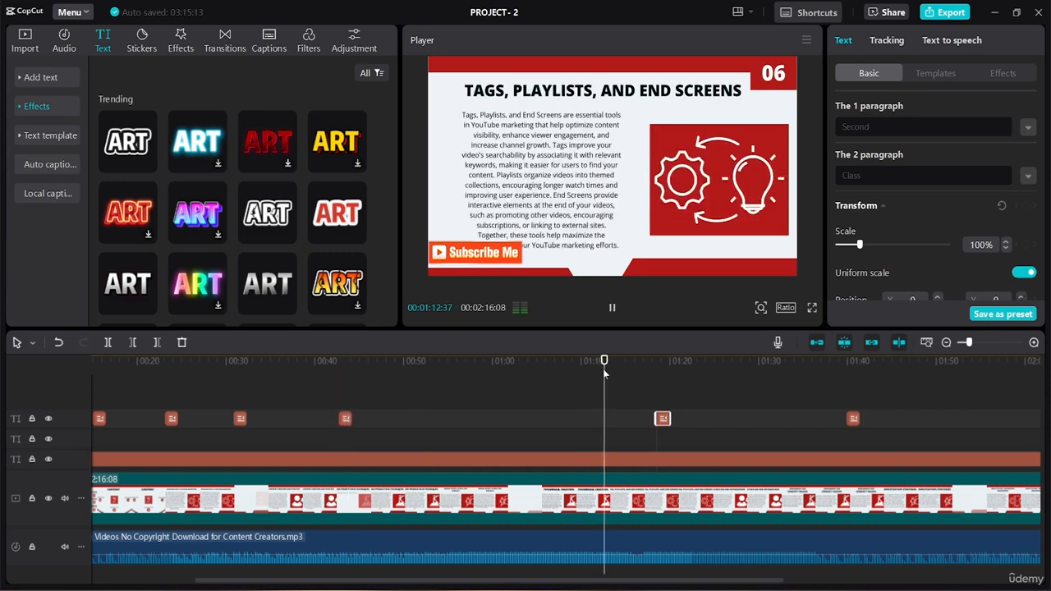
pyautogui.press('space')
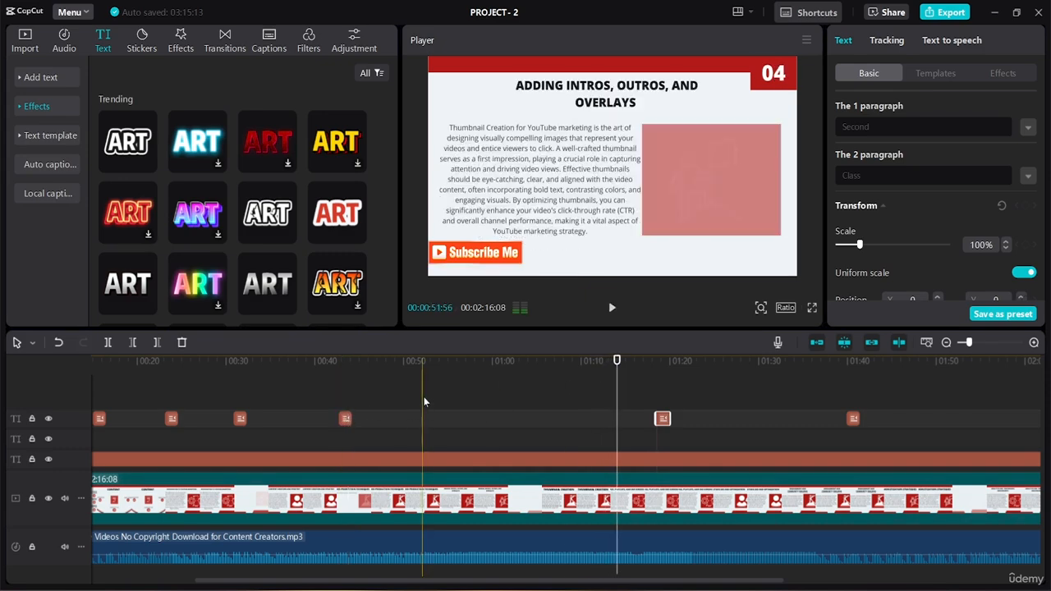
pyautogui.click(322, 360)
pyautogui.press('space')
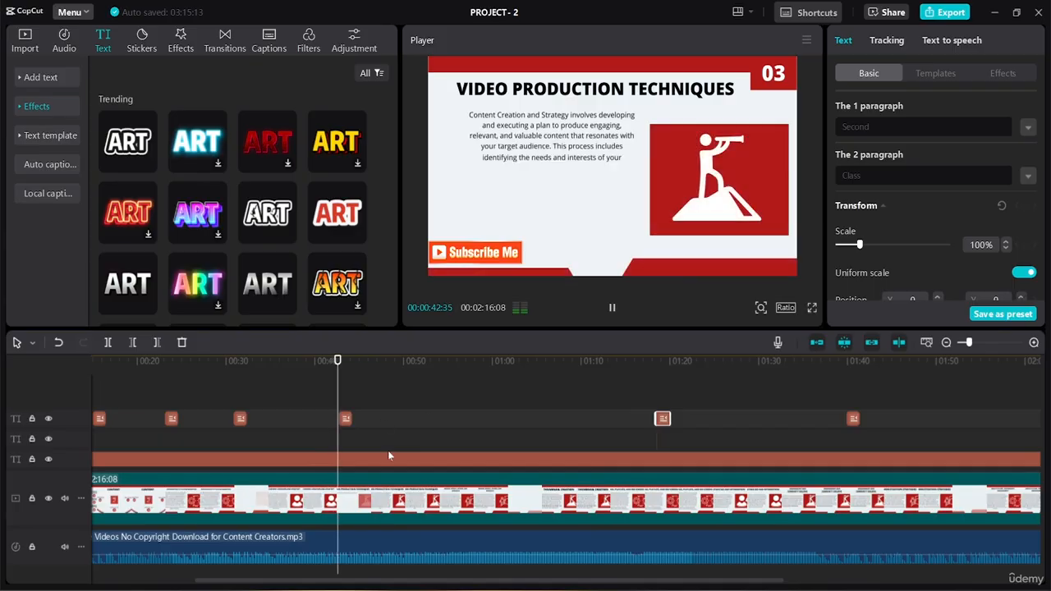
pyautogui.click(394, 360)
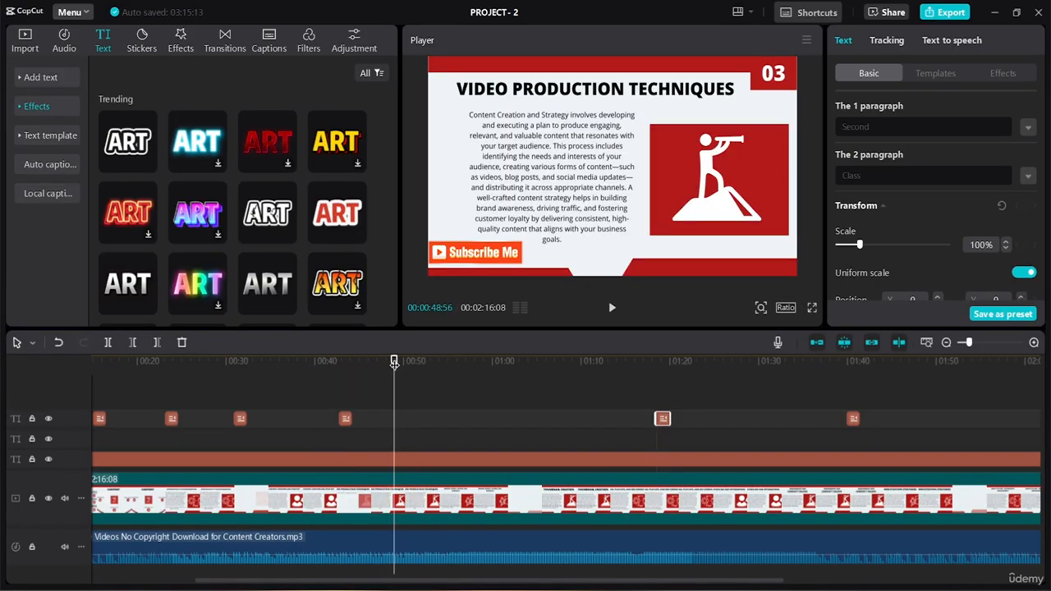
pyautogui.moveTo(389, 361); pyautogui.dragTo(397, 367)
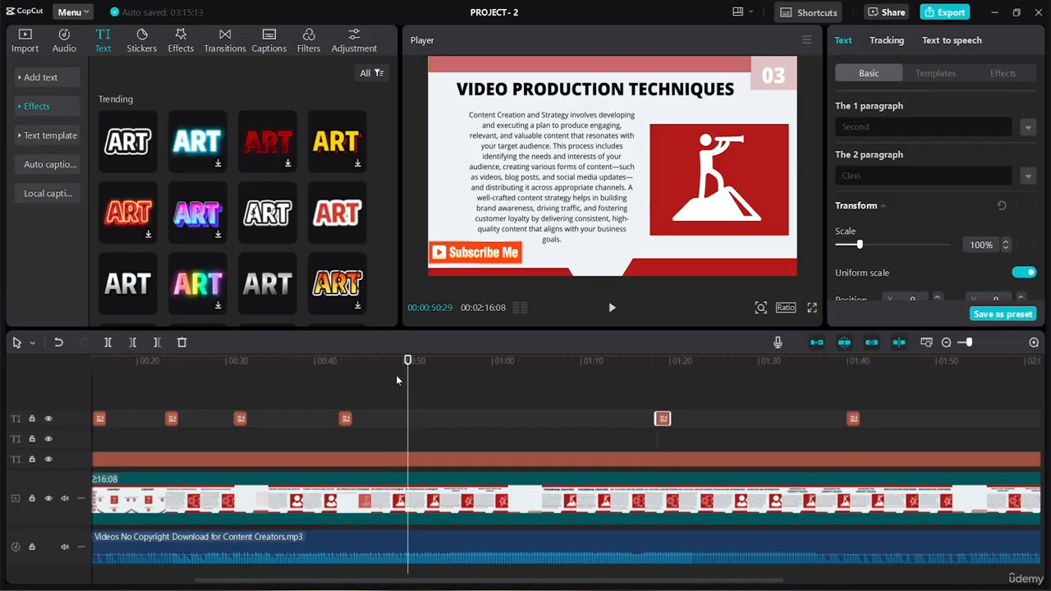
# Paste a SECOND CLASS copy at about 00:00:51 over the start of the ADDING INTROS, OUTROS, AND OVERLAYS slide and change its first paragraph to Eighth
pyautogui.hscroll(5, 304, 429)
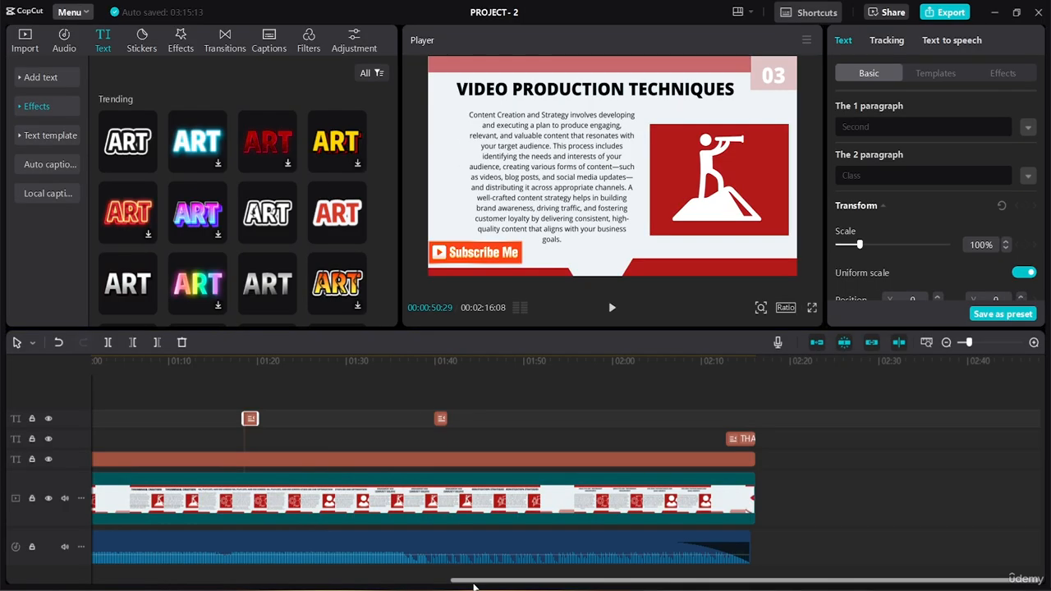
pyautogui.moveTo(473, 581); pyautogui.dragTo(345, 551)
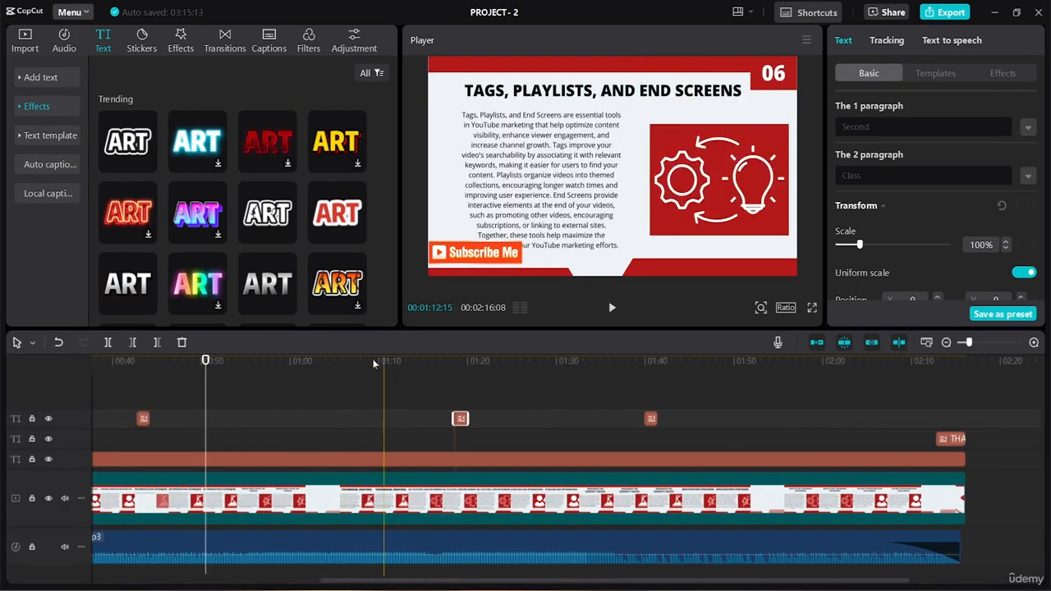
pyautogui.click(946, 344)
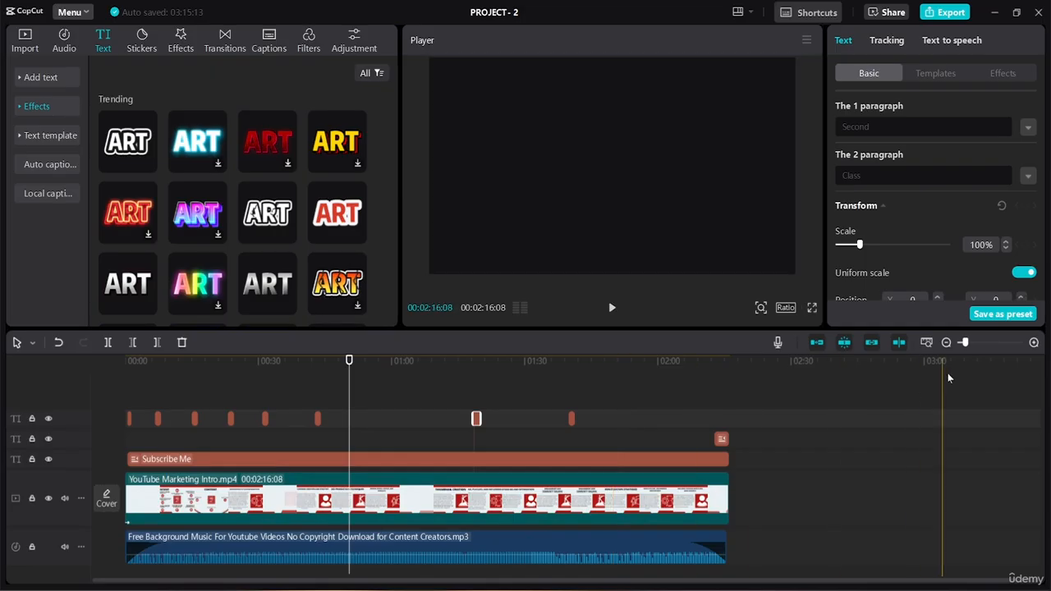
pyautogui.click(1033, 342)
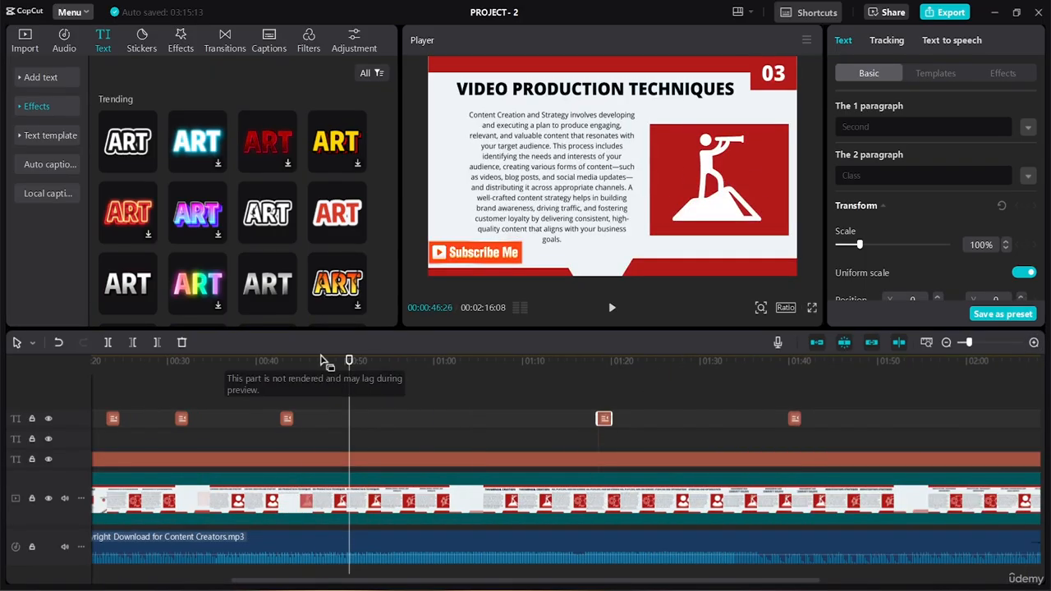
pyautogui.click(372, 362)
pyautogui.press('space')
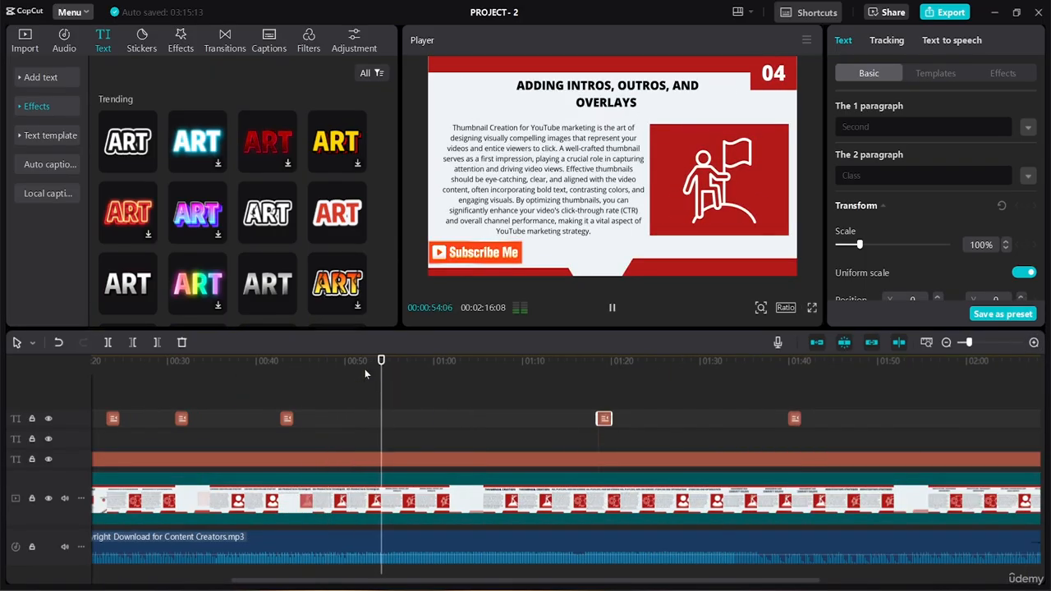
pyautogui.click(327, 362)
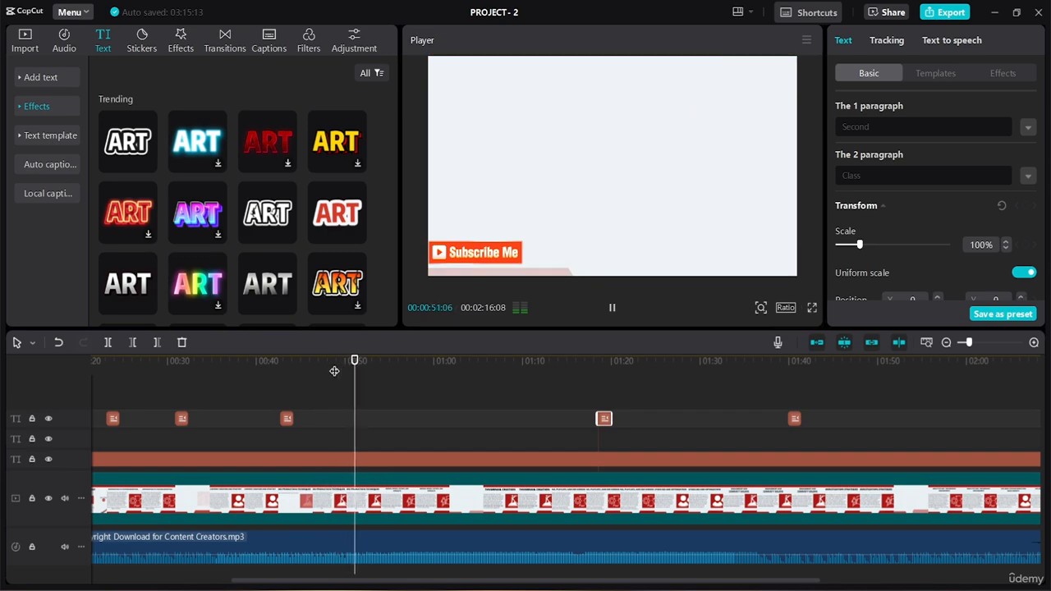
pyautogui.press('space')
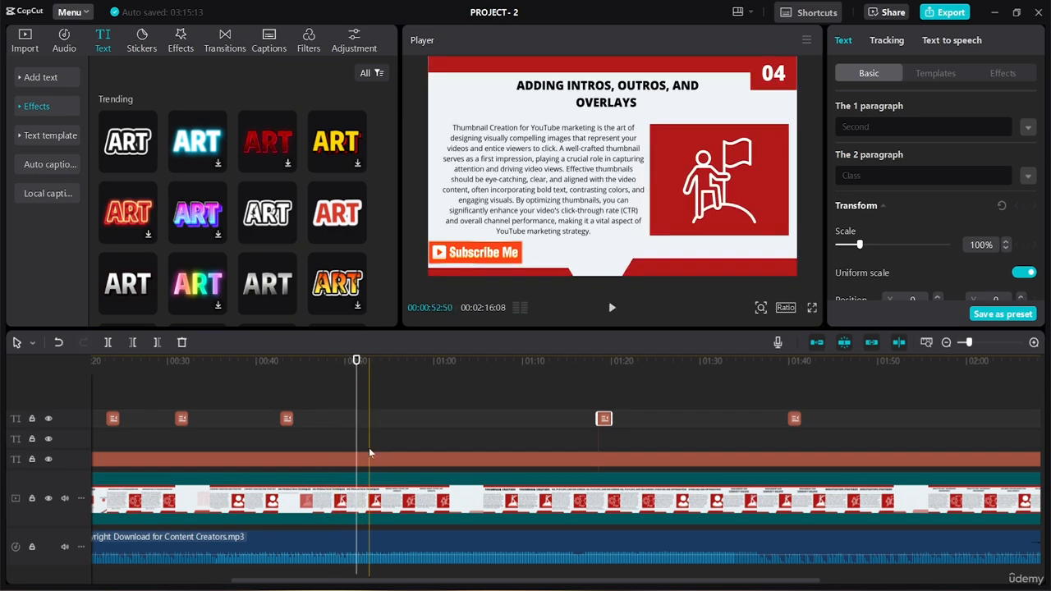
pyautogui.hotkey('ctrl', 'v')
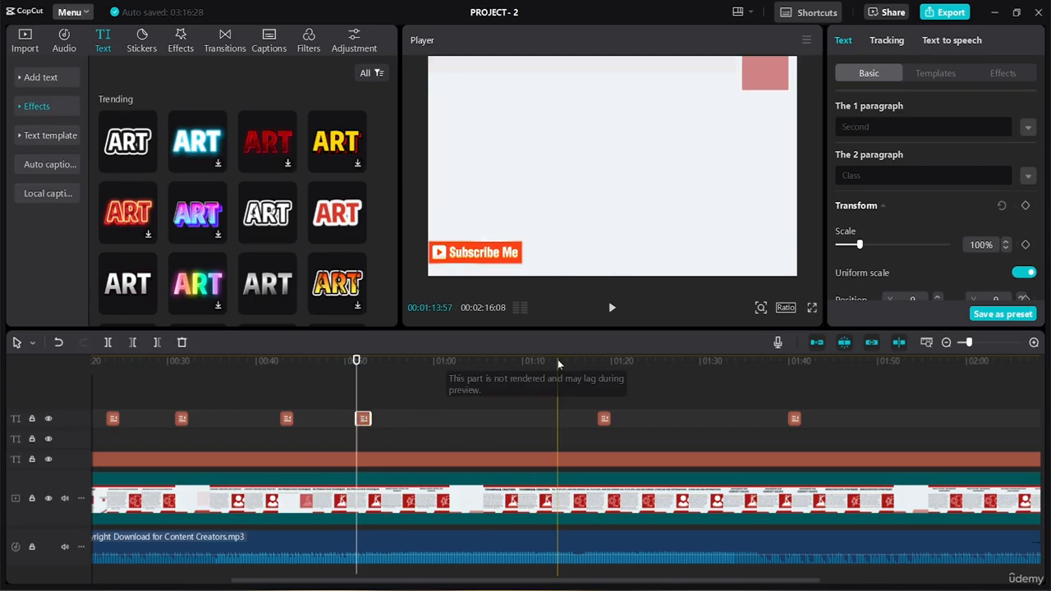
pyautogui.click(894, 130)
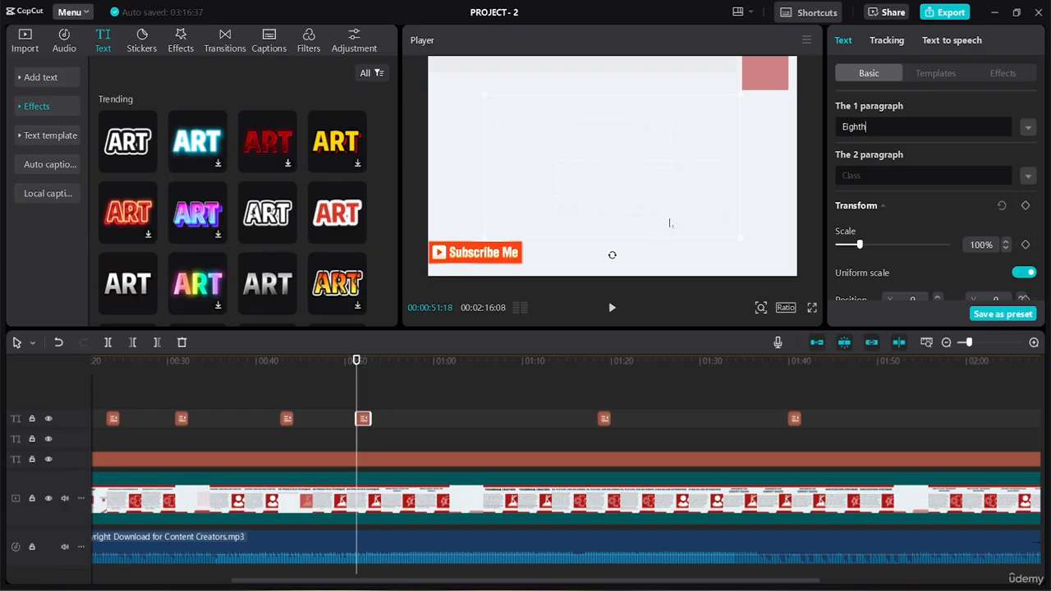
pyautogui.click(608, 310)
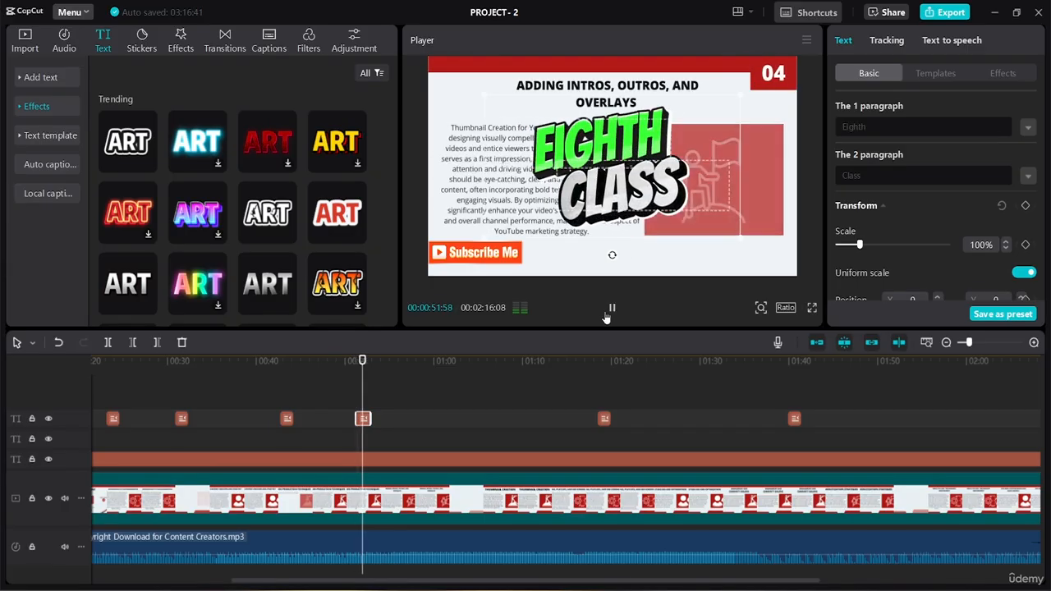
# Paste another SECOND CLASS copy at about 00:00:57 over slide 04 and change its first paragraph to Tenth
pyautogui.click(412, 359)
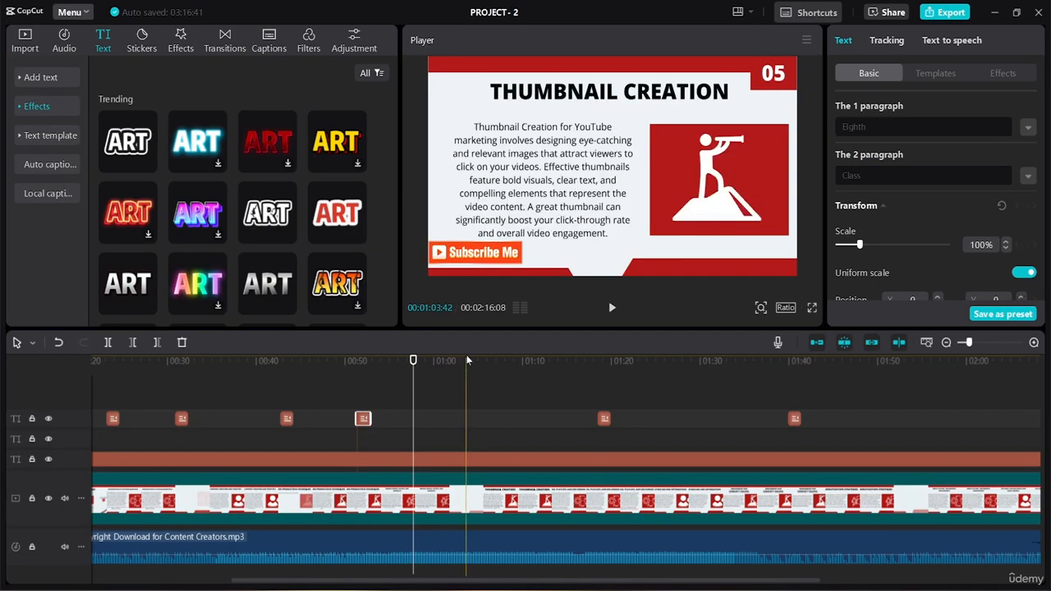
pyautogui.hotkey('ctrl', 'v')
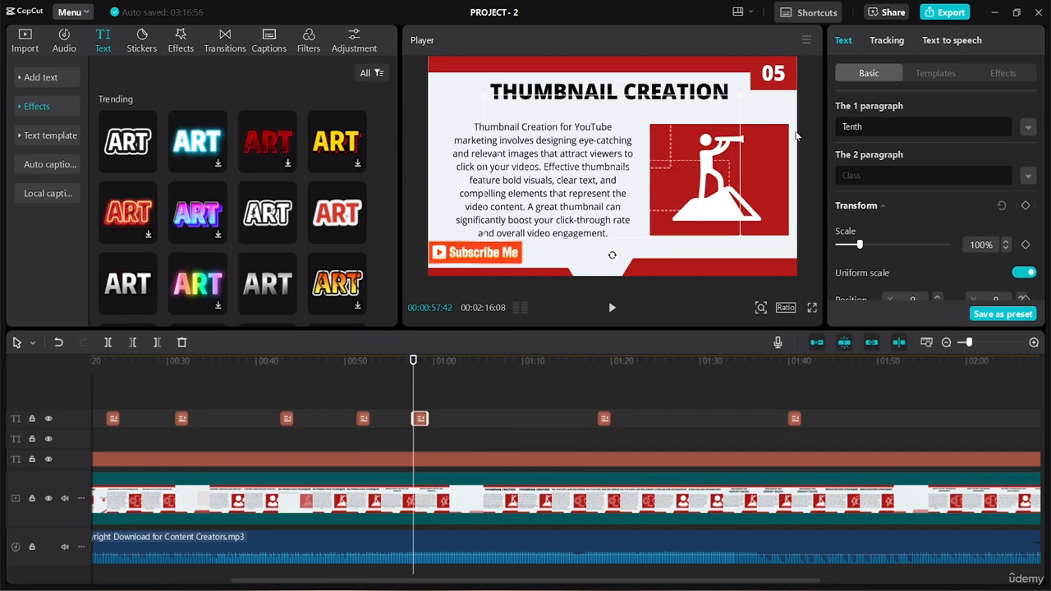
pyautogui.click(595, 361)
pyautogui.press('space')
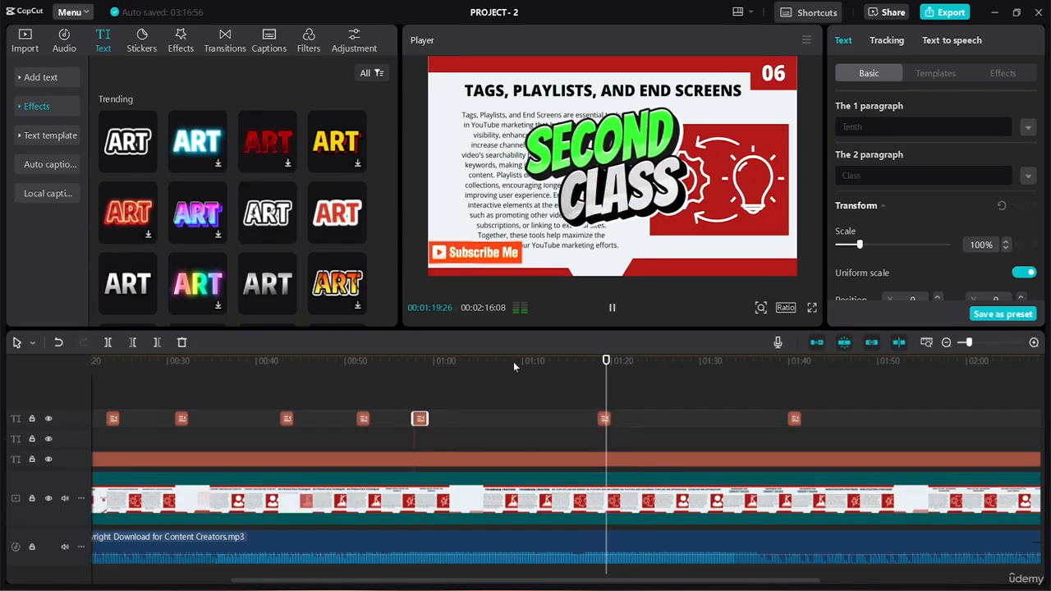
pyautogui.click(413, 361)
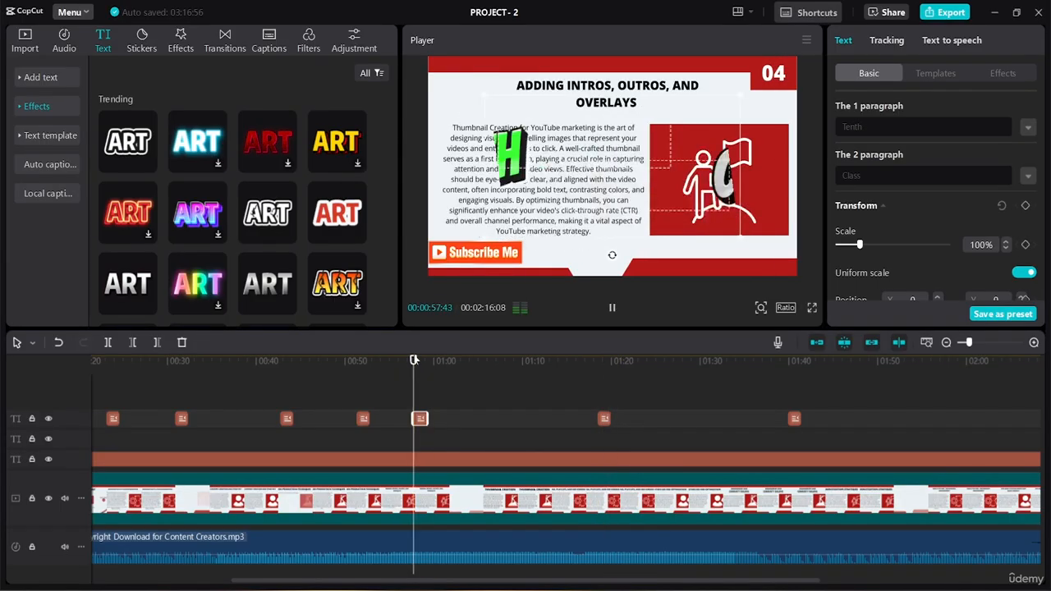
# Check playback over slides 05 and 06 and place another SECOND CLASS copy at about 00:01:27
pyautogui.click(471, 362)
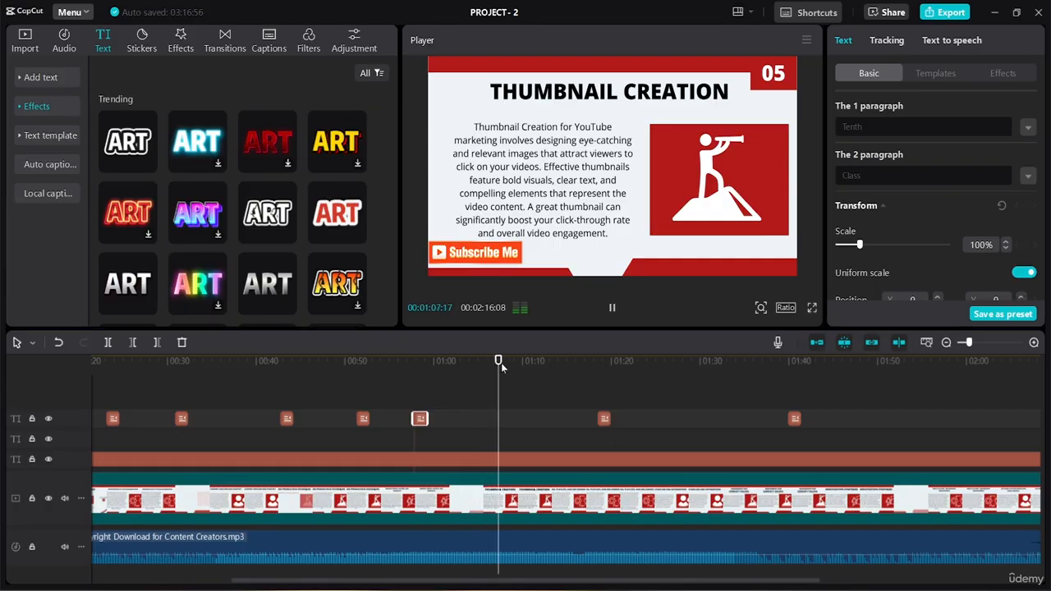
pyautogui.click(551, 360)
pyautogui.press('space')
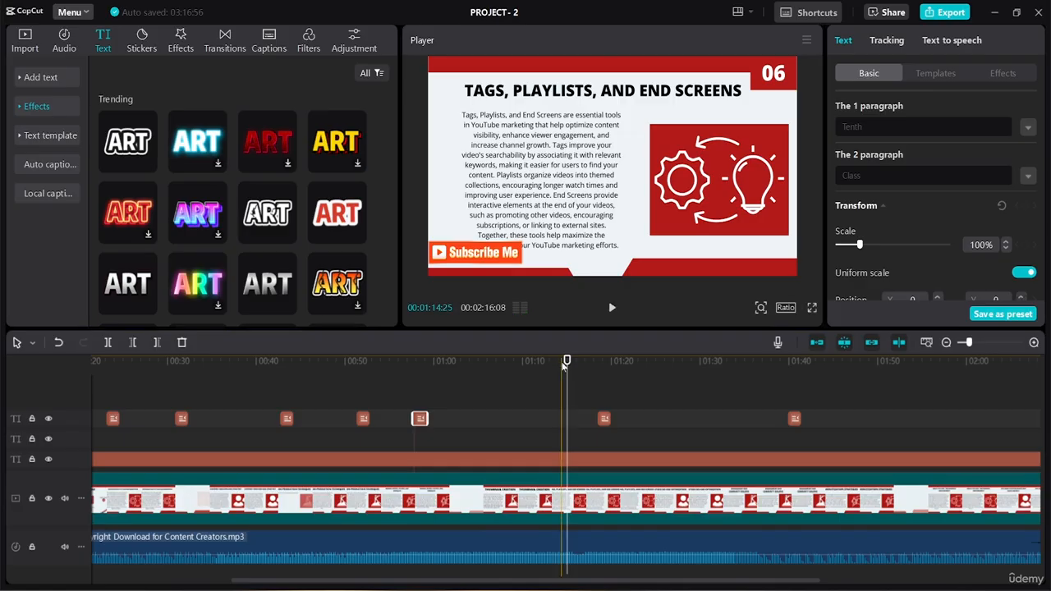
pyautogui.moveTo(565, 364); pyautogui.dragTo(547, 365)
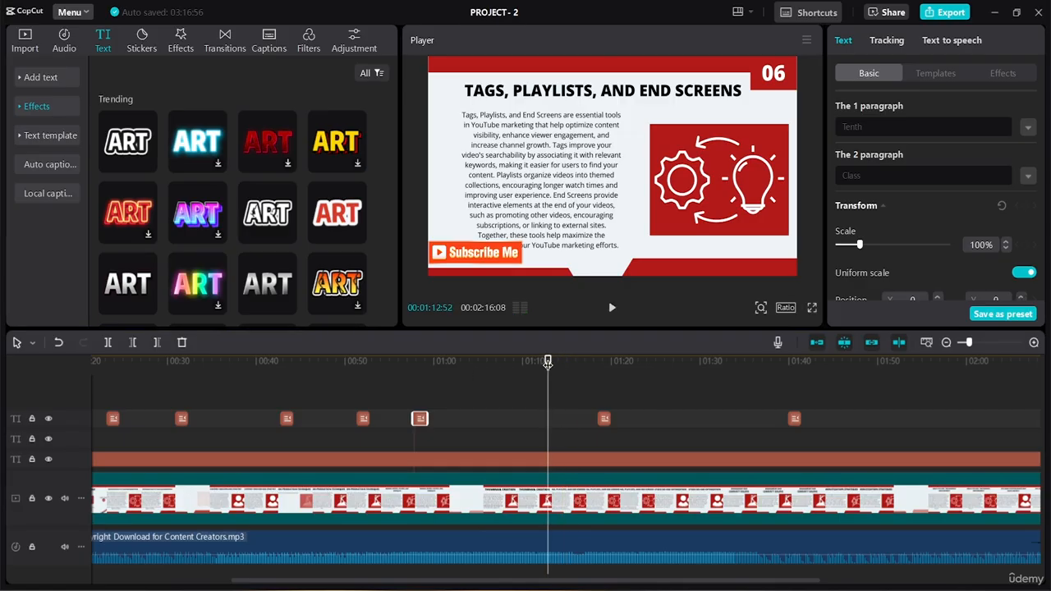
pyautogui.click(684, 419)
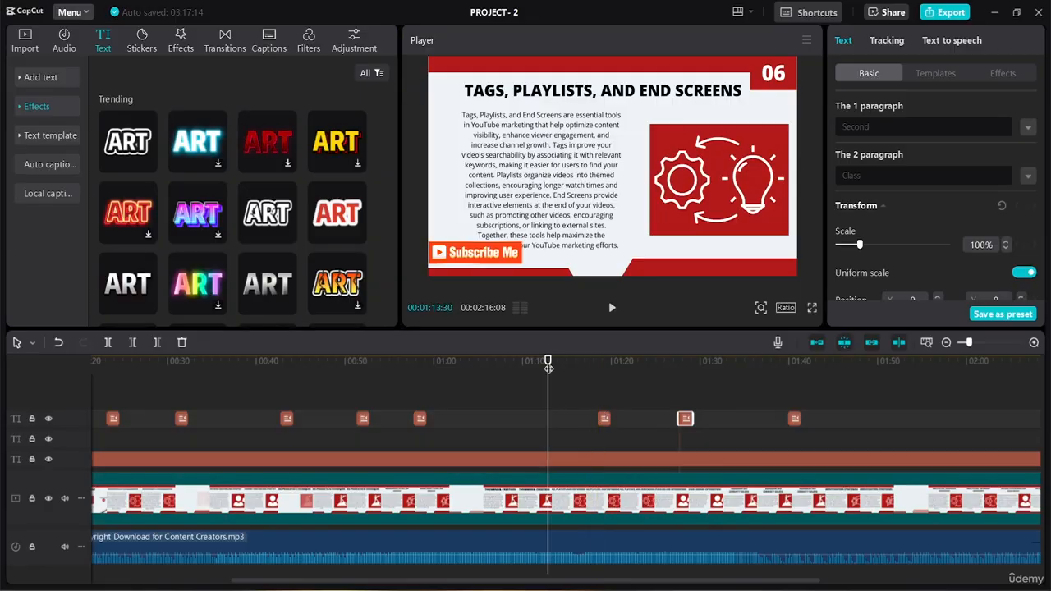
# Move the SECOND CLASS clip over the TAGS, PLAYLISTS, AND END SCREENS slide earlier, to about 00:01:10
pyautogui.click(590, 361)
pyautogui.press('space')
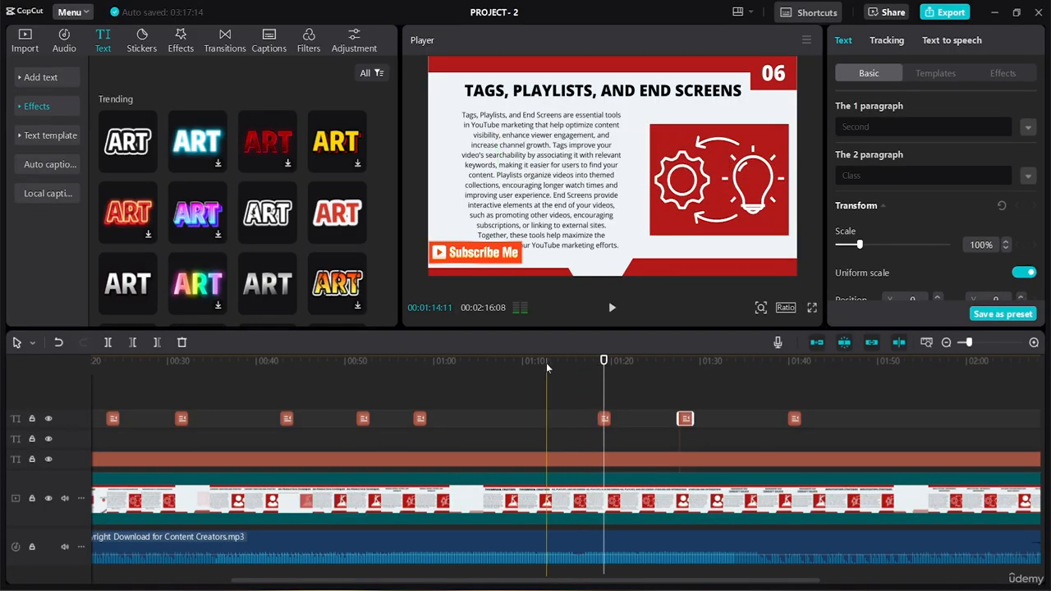
pyautogui.click(597, 434)
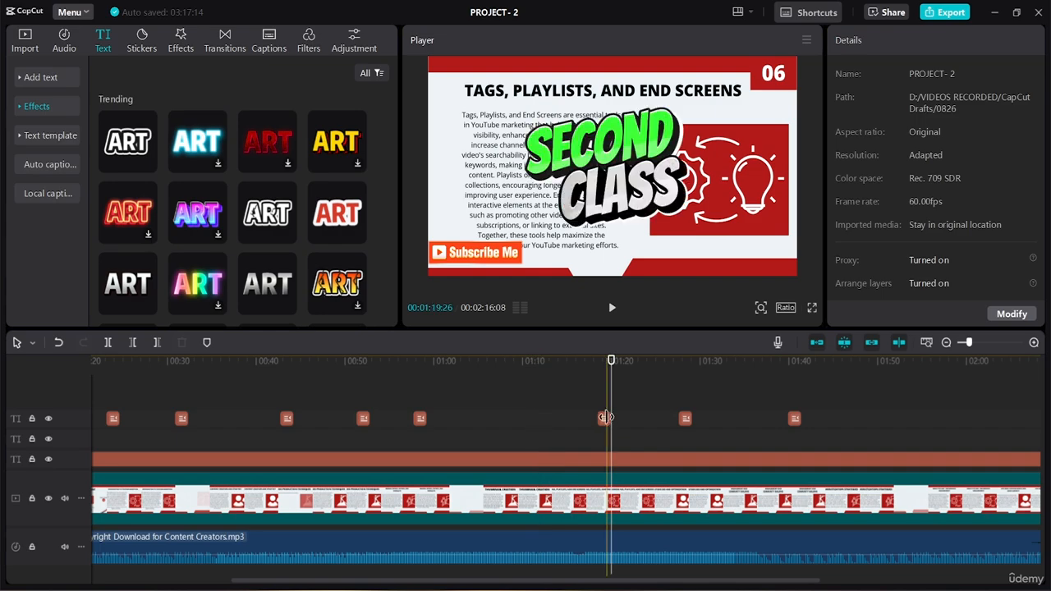
pyautogui.moveTo(605, 418); pyautogui.dragTo(530, 418)
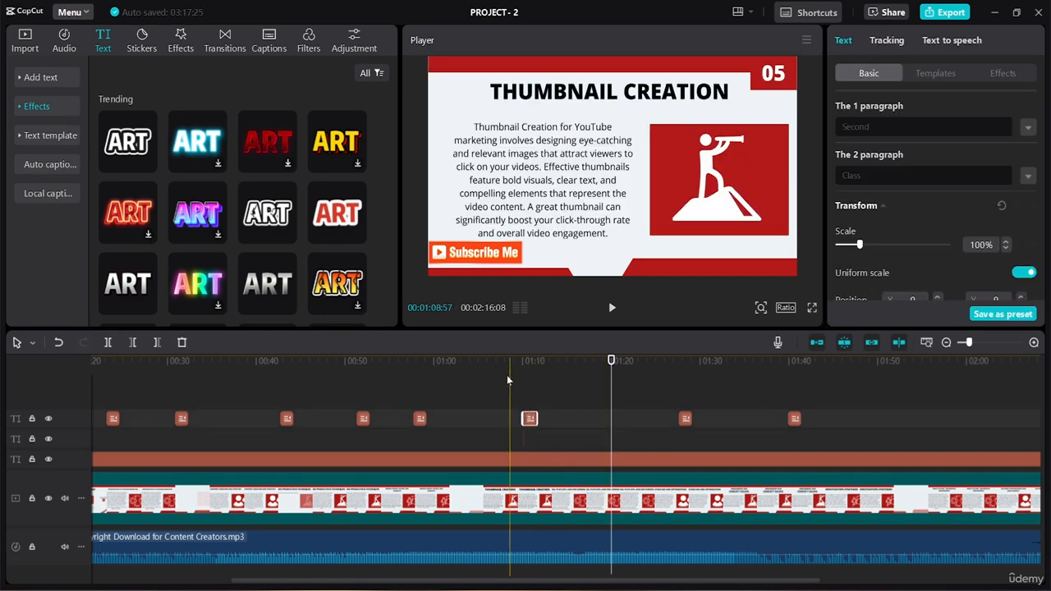
# Preview the TENTH CLASS clip and the start of the THUMBNAIL CREATION slide
pyautogui.click(495, 361)
pyautogui.click(454, 361)
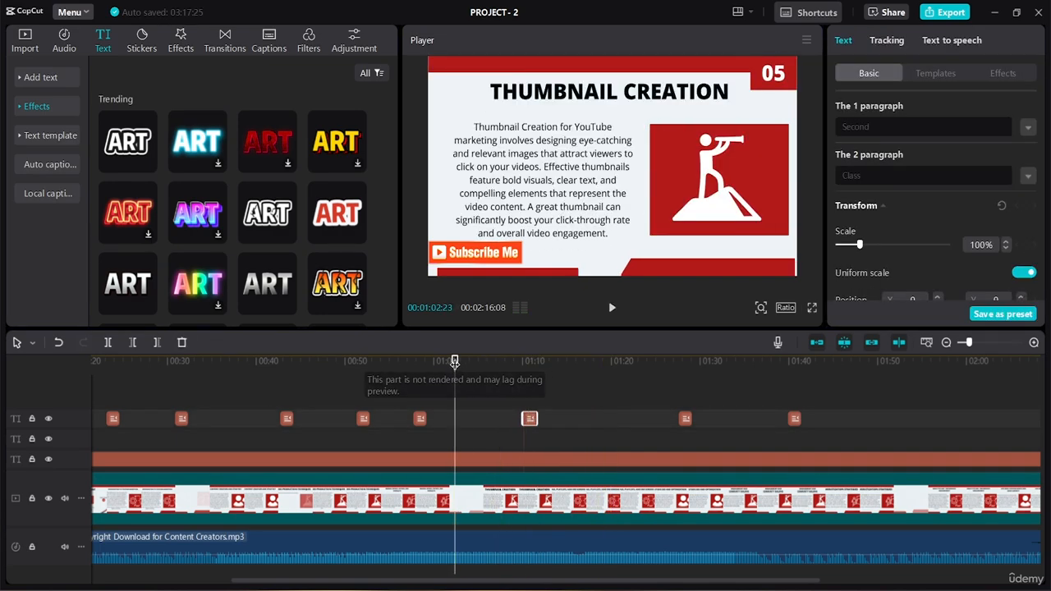
pyautogui.click(414, 361)
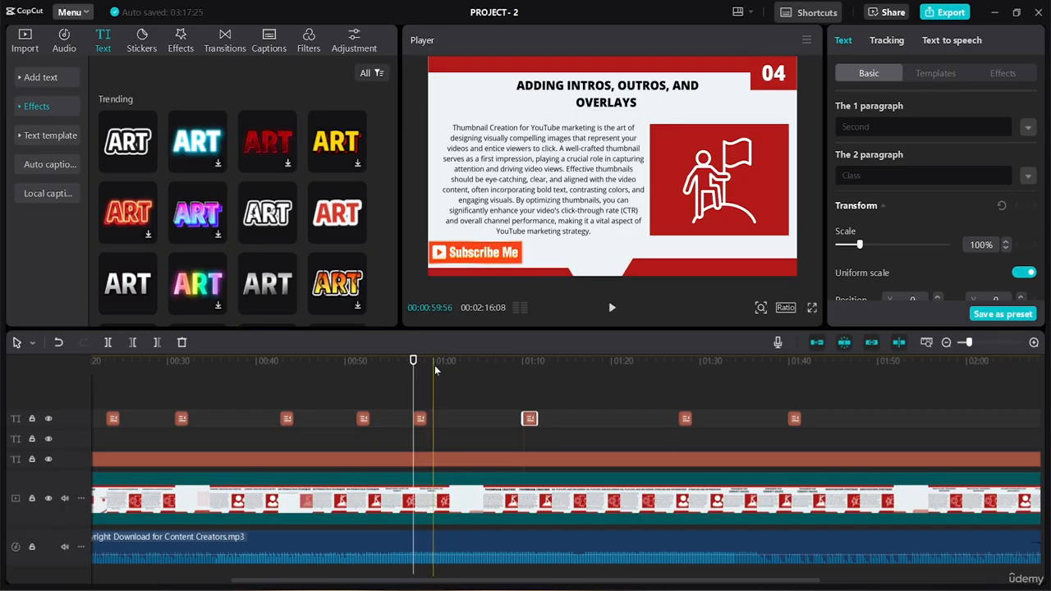
pyautogui.press('space')
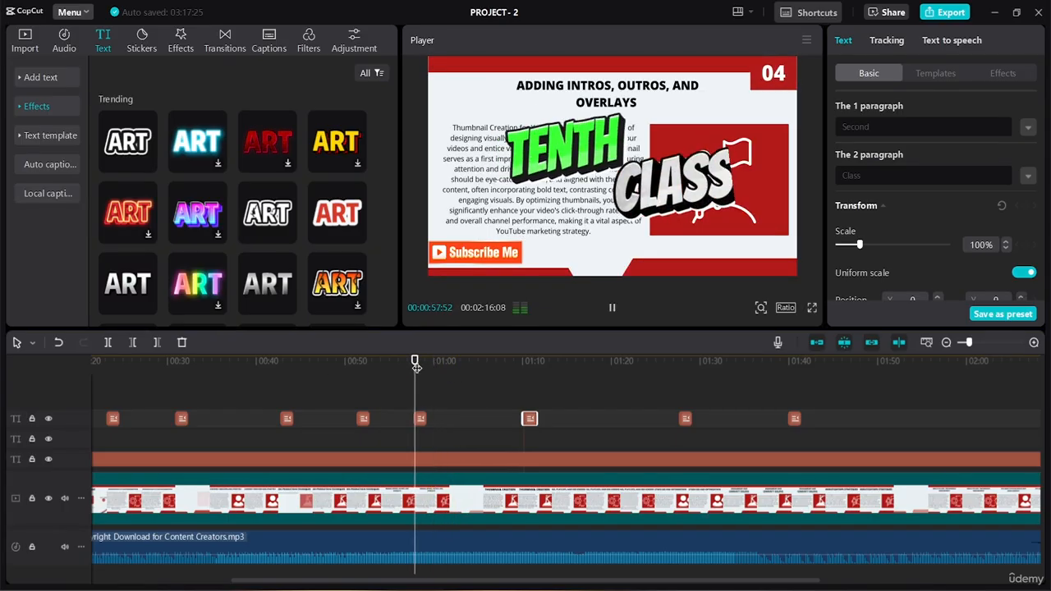
pyautogui.press('space')
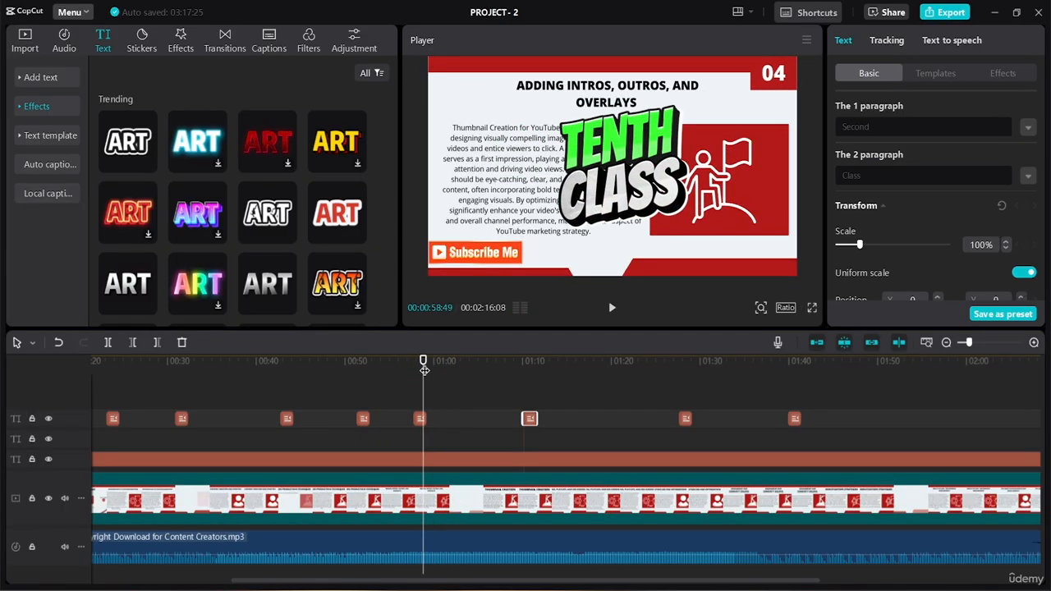
pyautogui.click(452, 361)
pyautogui.press('space')
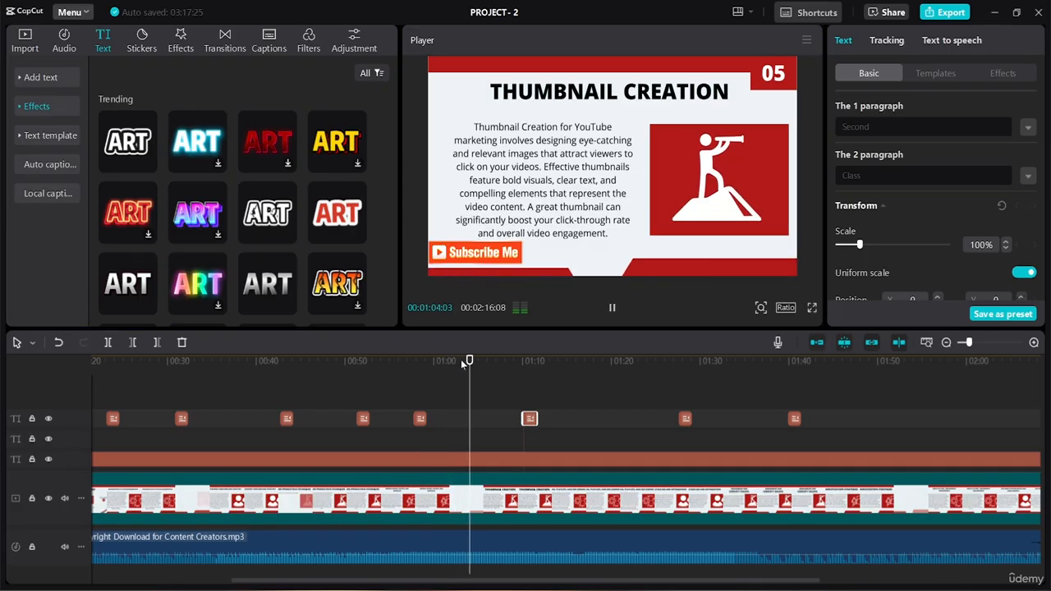
# Replay the slide 04 section and change the TENTH CLASS clip's first paragraph to Nineth
pyautogui.press('space')
pyautogui.click(363, 359)
pyautogui.press('space')
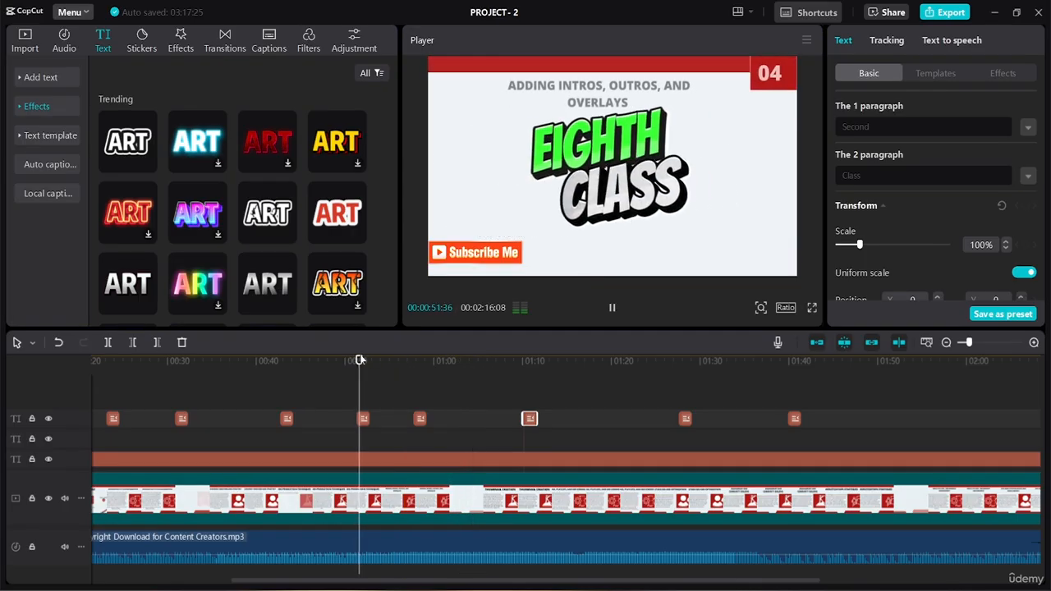
pyautogui.press('space')
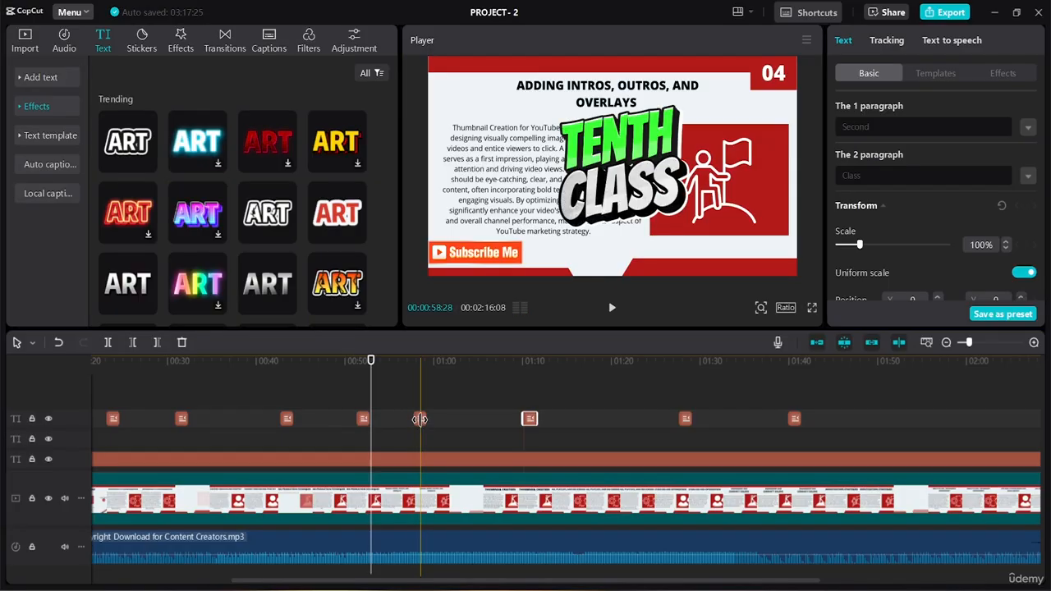
pyautogui.click(419, 419)
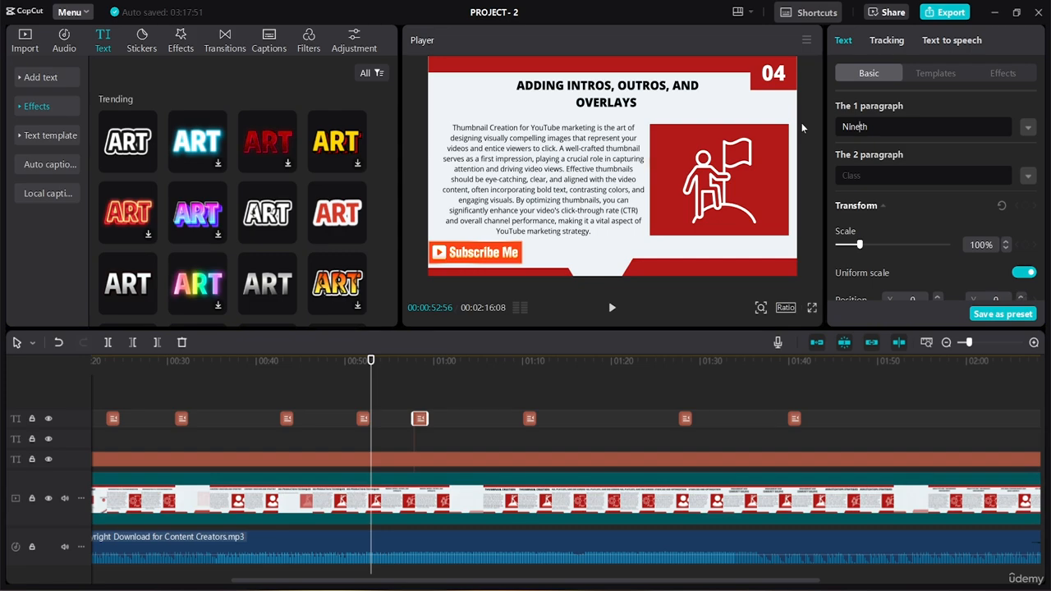
# Move the SECOND CLASS clip from 00:01:10 to about 00:01:02 over slide 05 and change its first paragraph to Twelve
pyautogui.press('space')
pyautogui.click(402, 365)
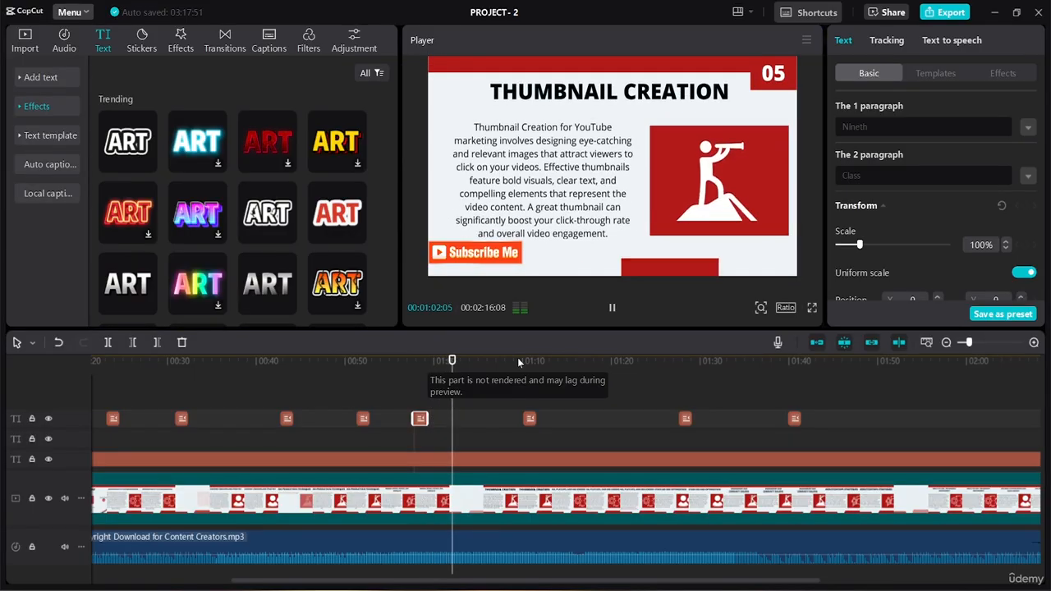
pyautogui.press('space')
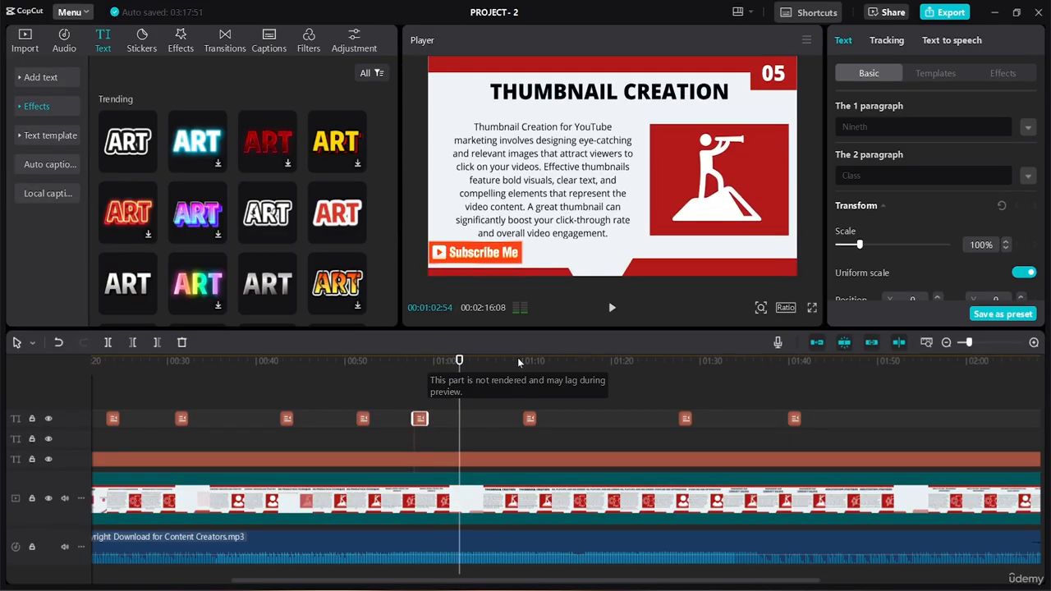
pyautogui.click(530, 419)
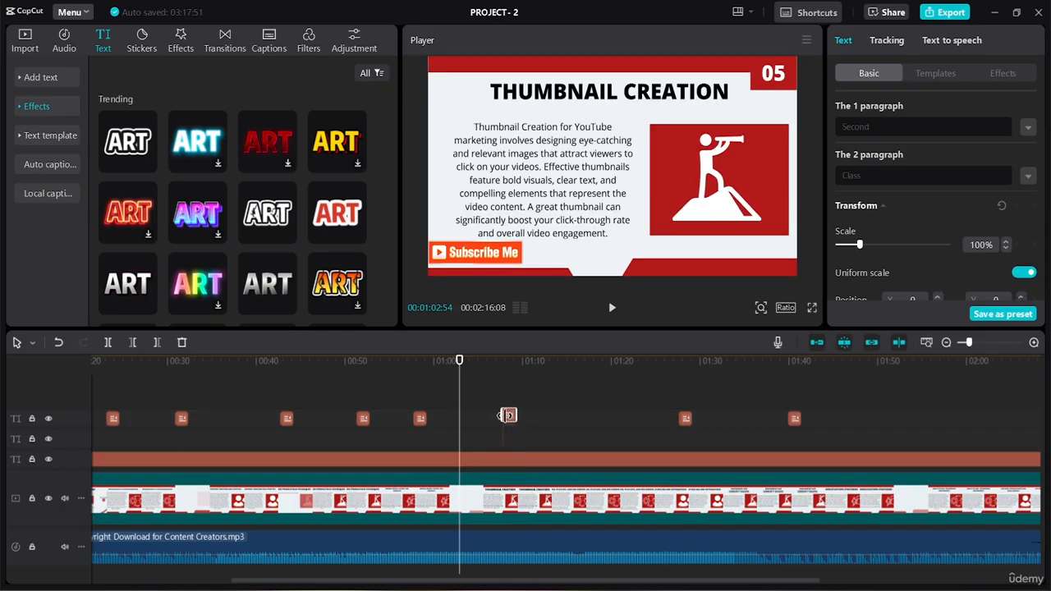
pyautogui.moveTo(531, 420); pyautogui.dragTo(467, 420)
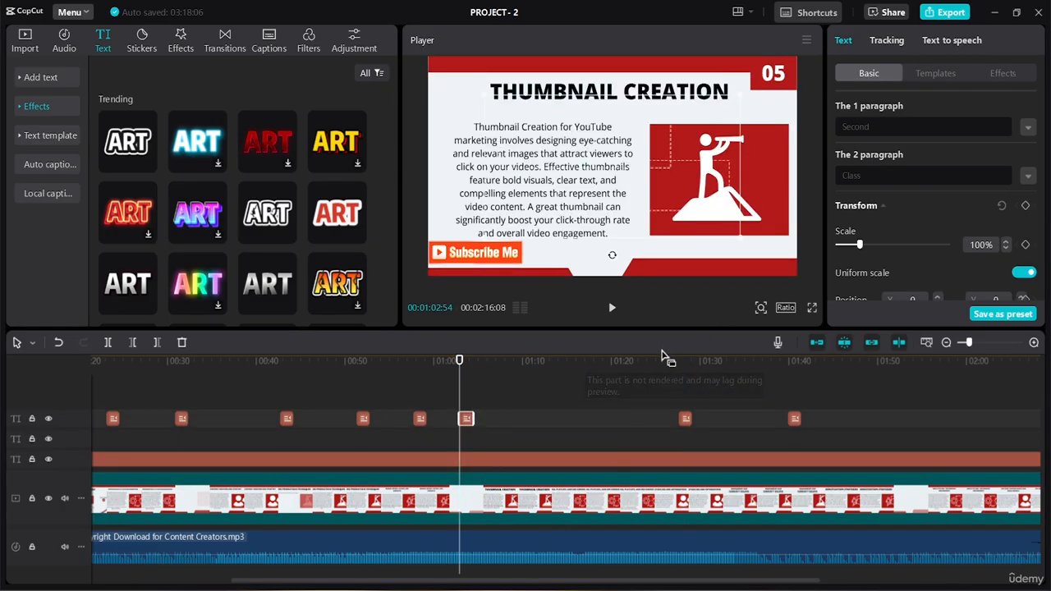
pyautogui.moveTo(890, 128); pyautogui.dragTo(750, 127)
pyautogui.click(610, 308)
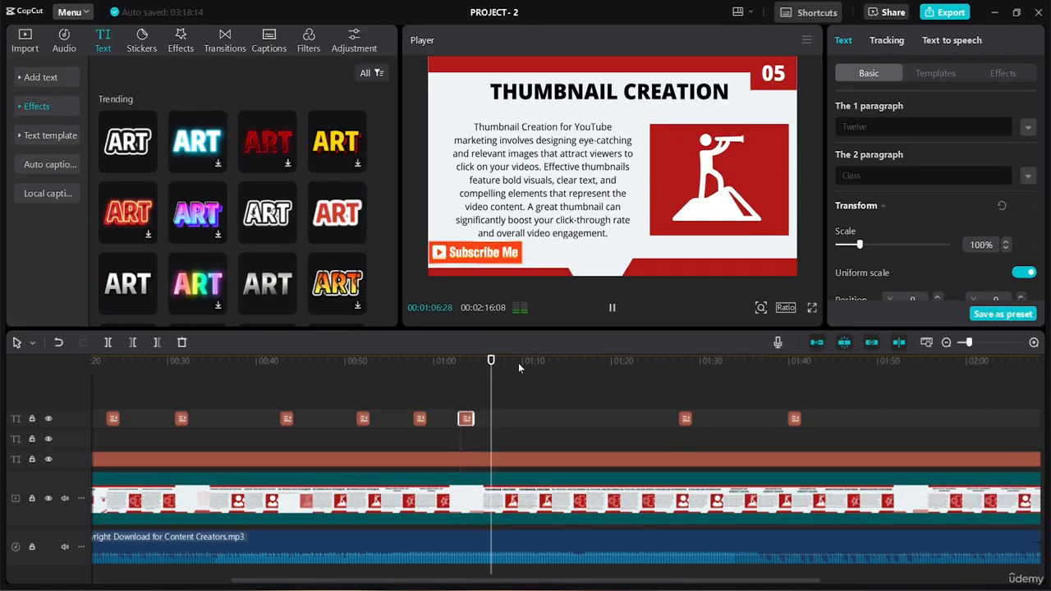
# Paste another SECOND CLASS copy near the start of slide 06 and shift it to begin at about 00:01:11
pyautogui.click(613, 316)
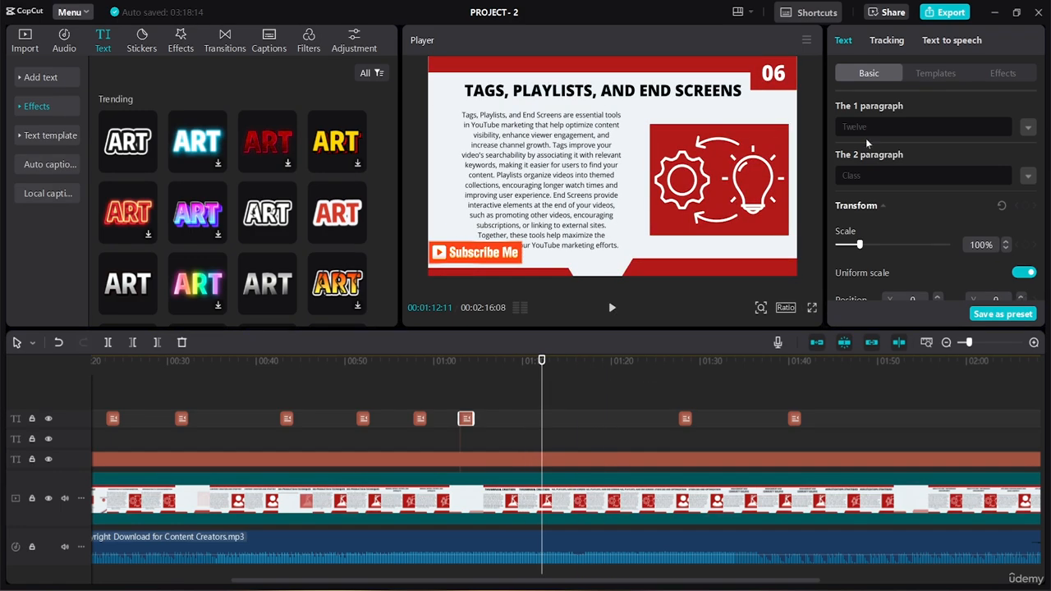
pyautogui.hotkey('ctrl', 'v')
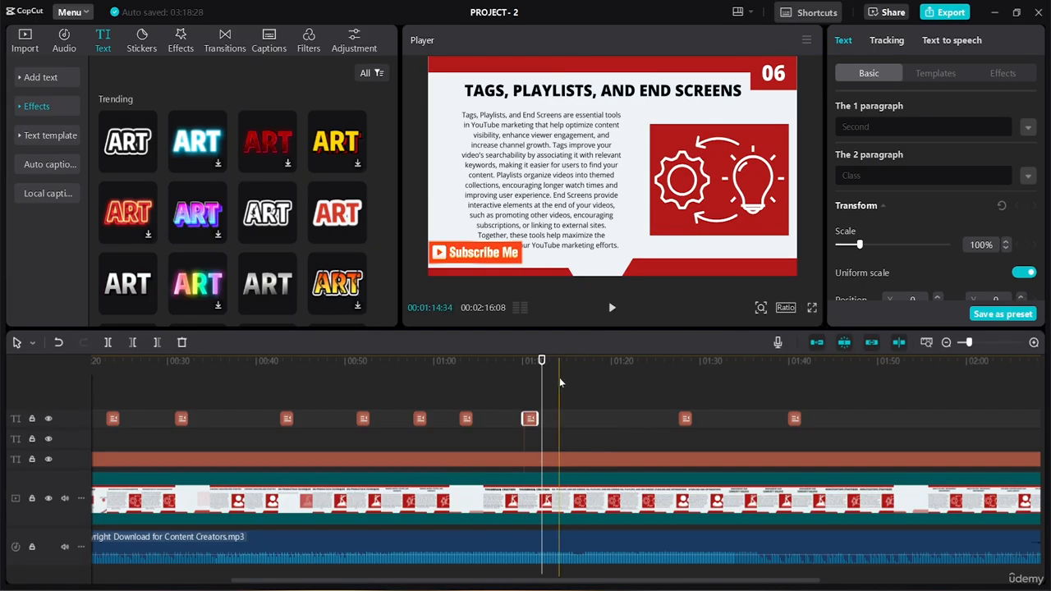
pyautogui.click(522, 363)
pyautogui.press('space')
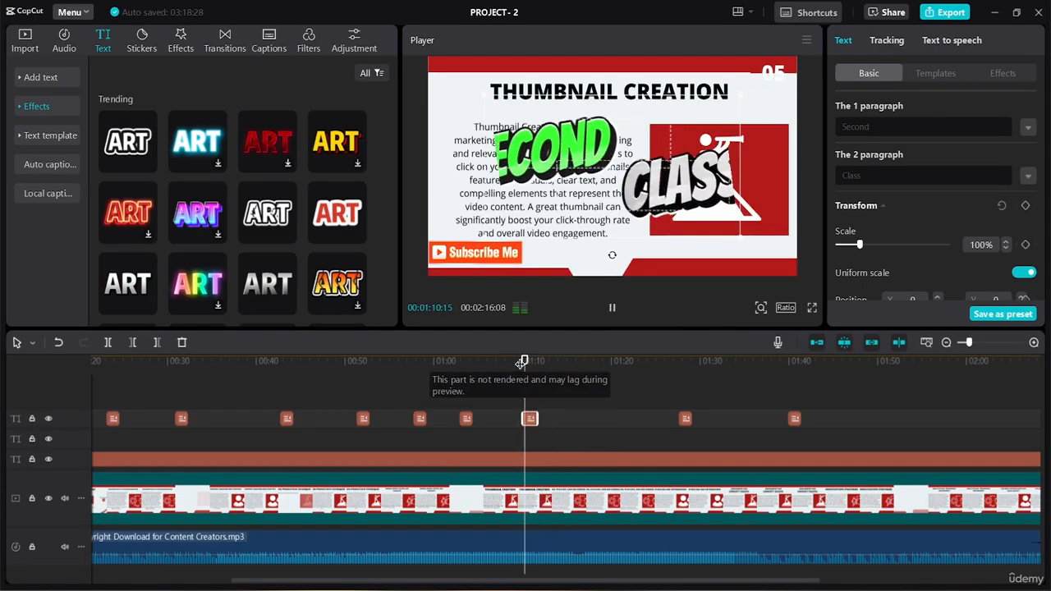
pyautogui.press('space')
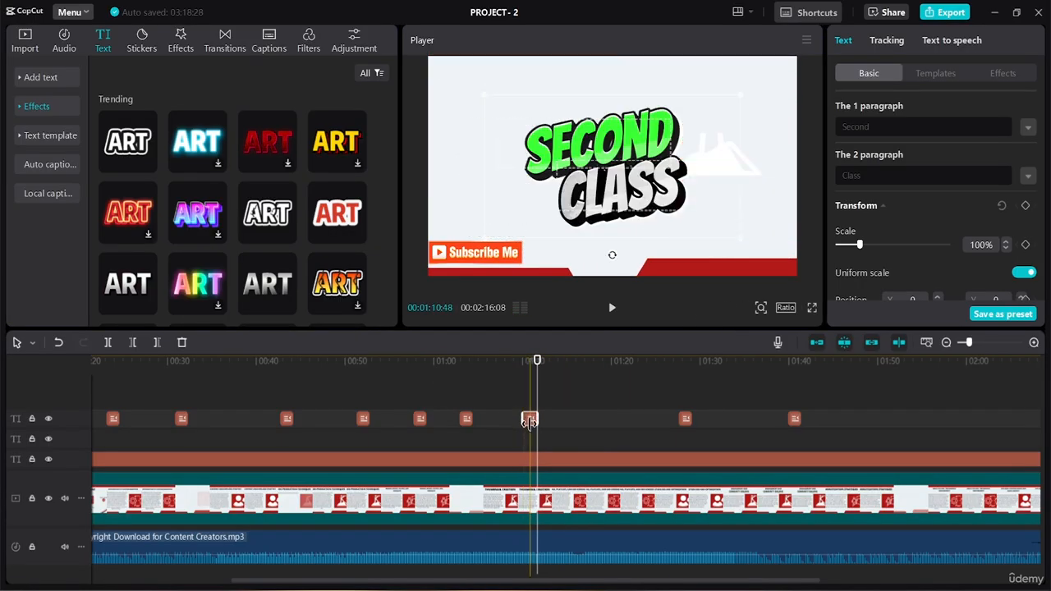
pyautogui.moveTo(530, 420); pyautogui.dragTo(544, 420)
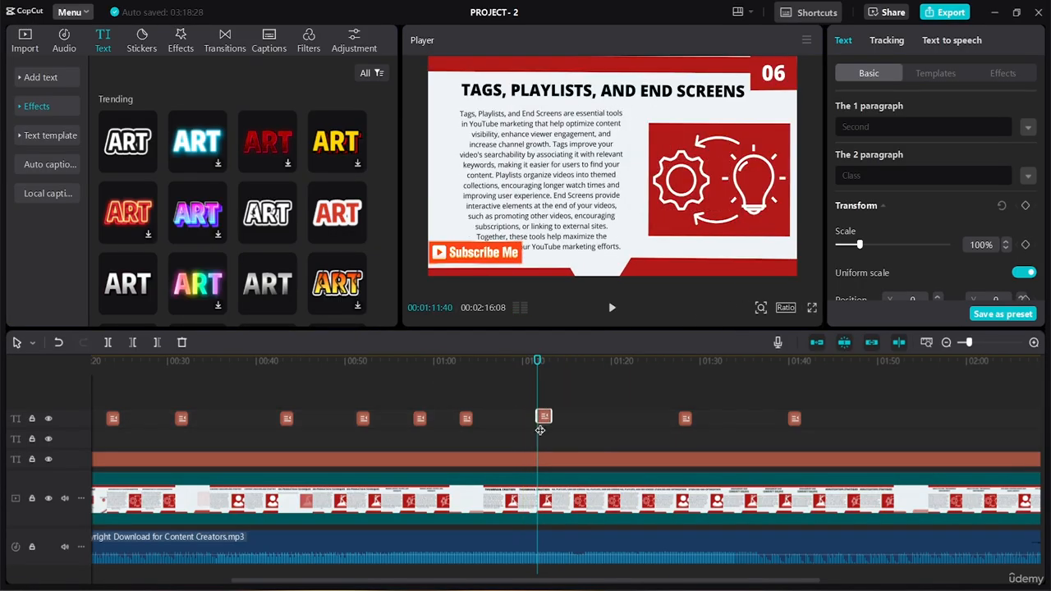
pyautogui.click(606, 385)
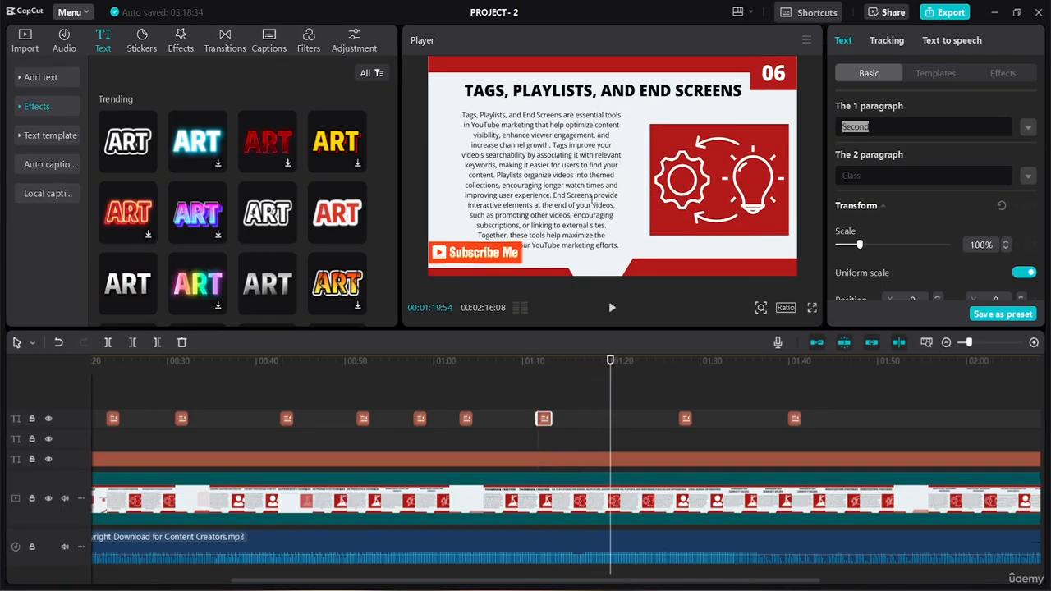
# Compare playback of the TWELVE CLASS clip over slide 05 with the SECOND CLASS clip over slide 06
pyautogui.press('space')
pyautogui.click(461, 358)
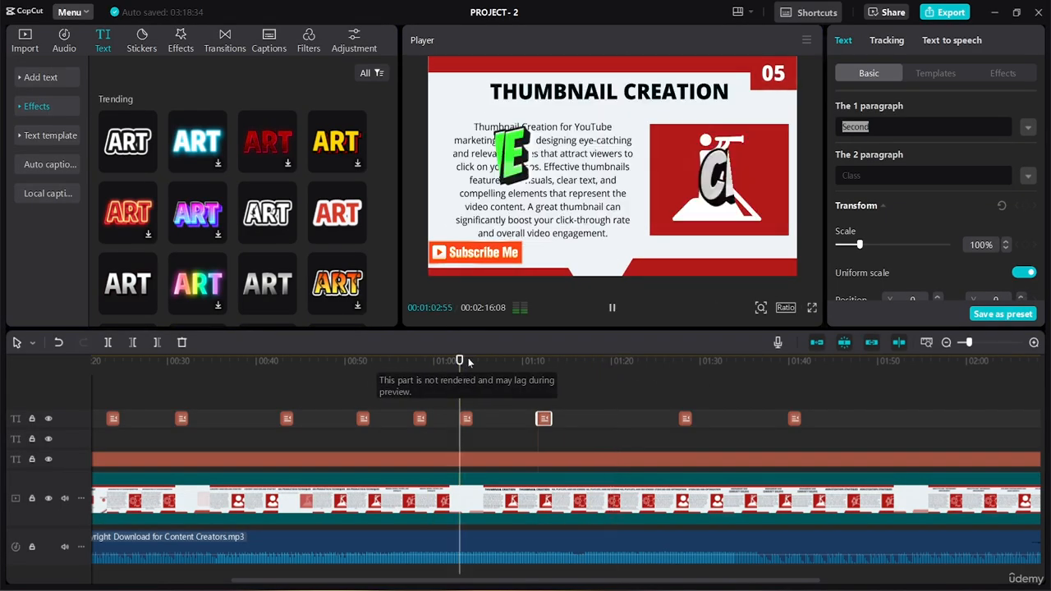
pyautogui.press('space')
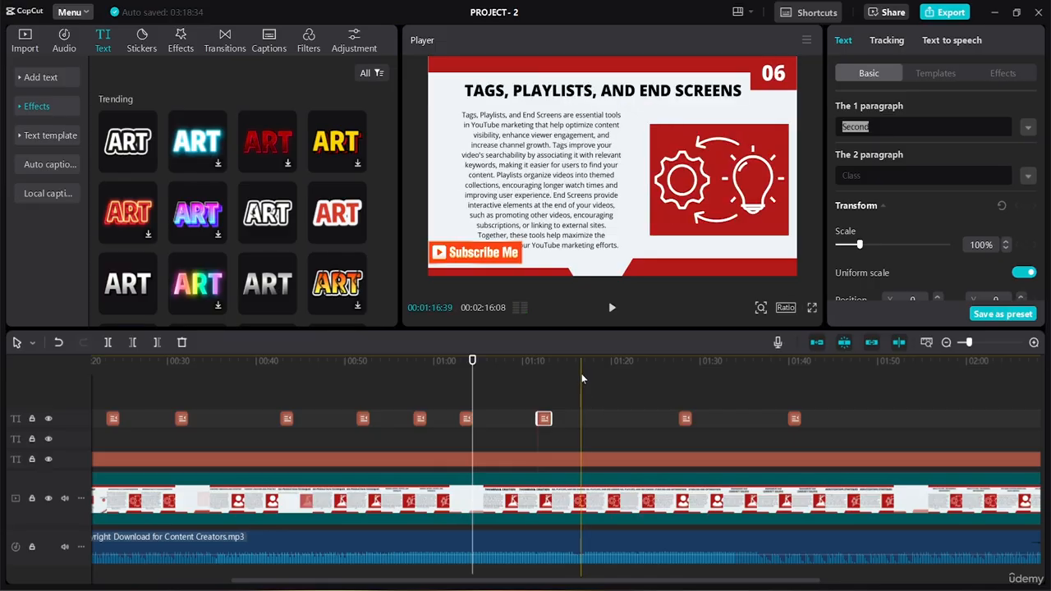
pyautogui.click(540, 362)
pyautogui.press('space')
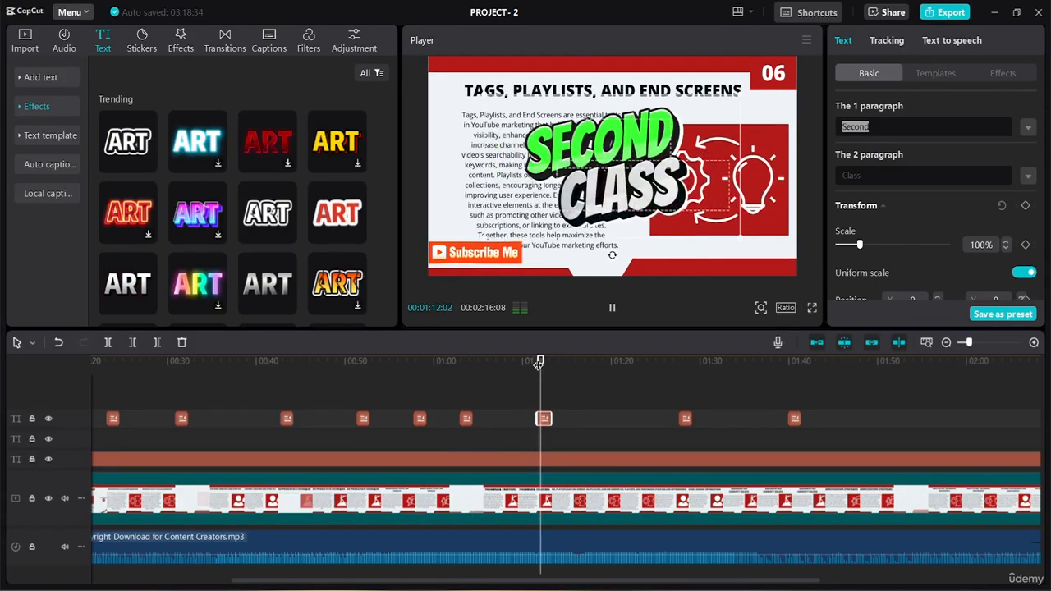
pyautogui.press('space')
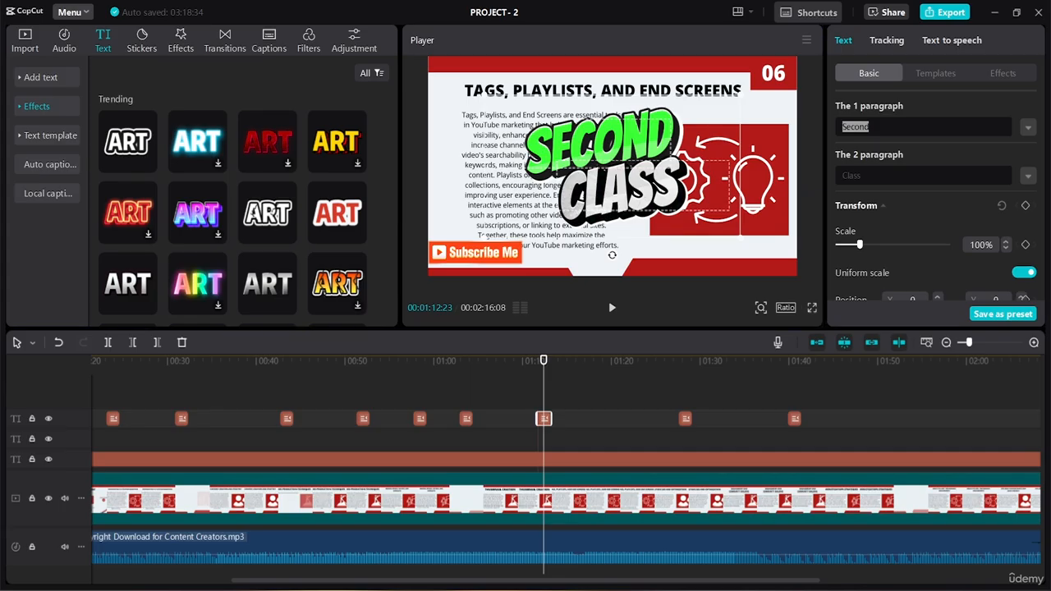
pyautogui.click(462, 362)
pyautogui.press('space')
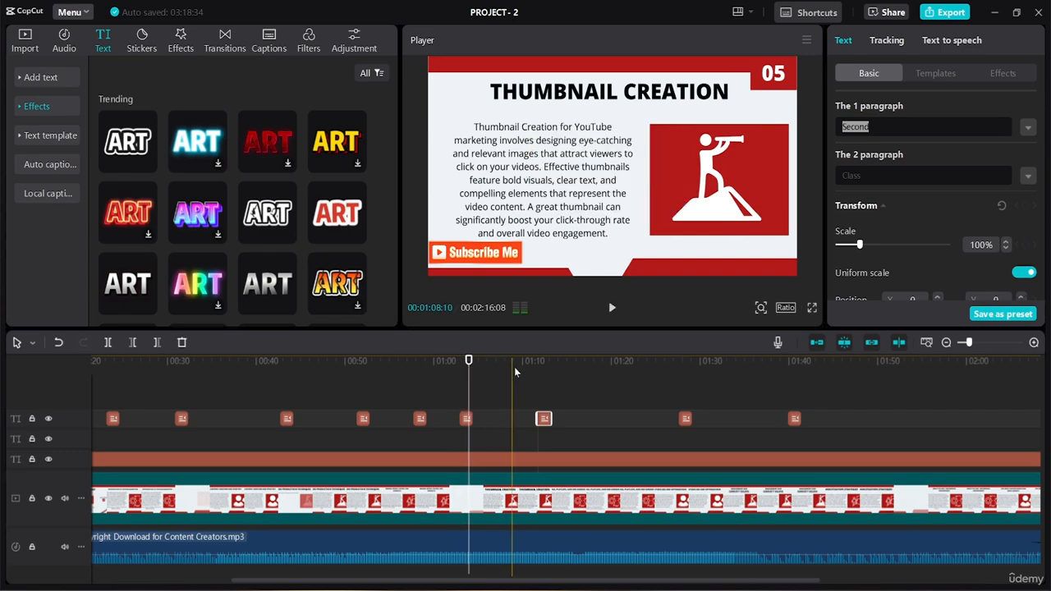
pyautogui.click(532, 367)
pyautogui.press('space')
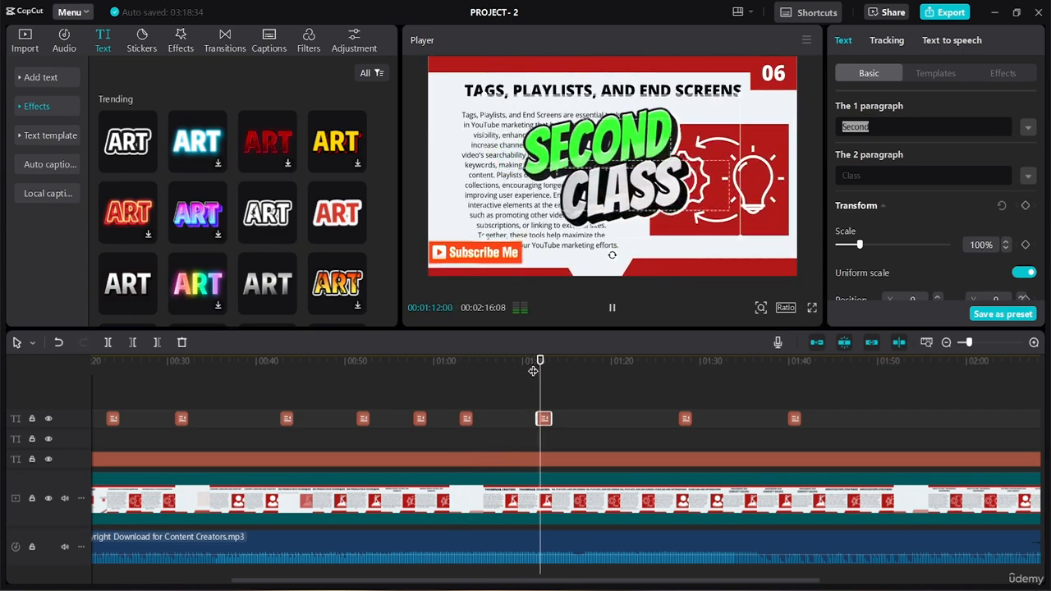
pyautogui.click(540, 362)
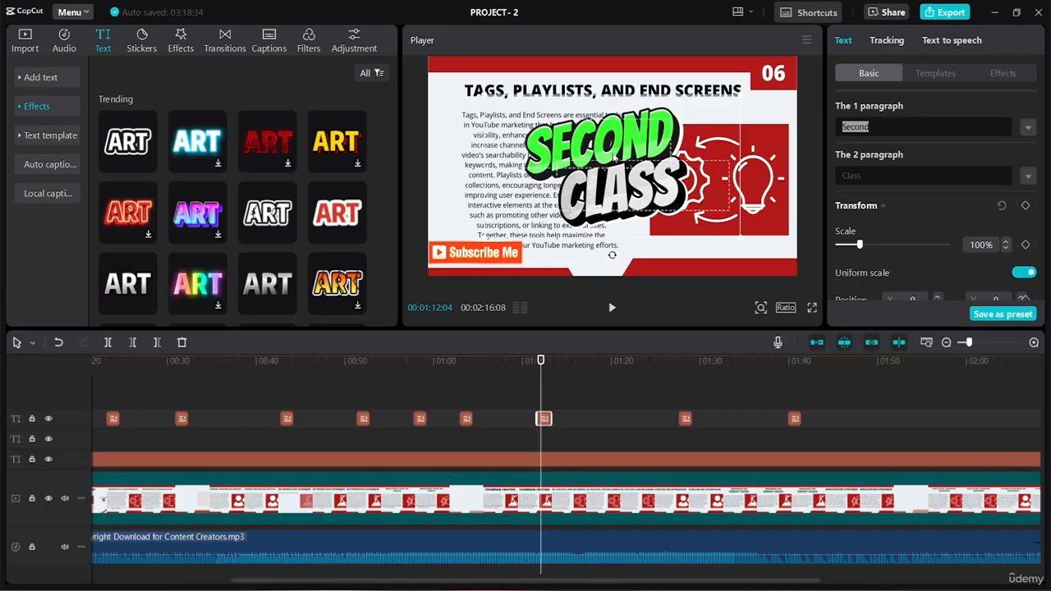
pyautogui.click(458, 362)
pyautogui.press('space')
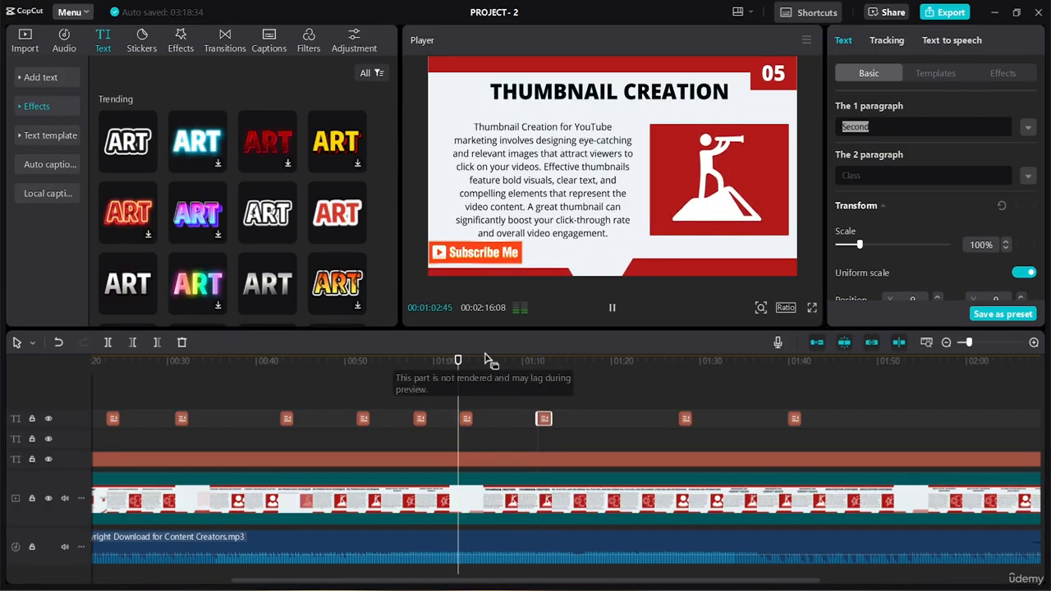
pyautogui.click(536, 361)
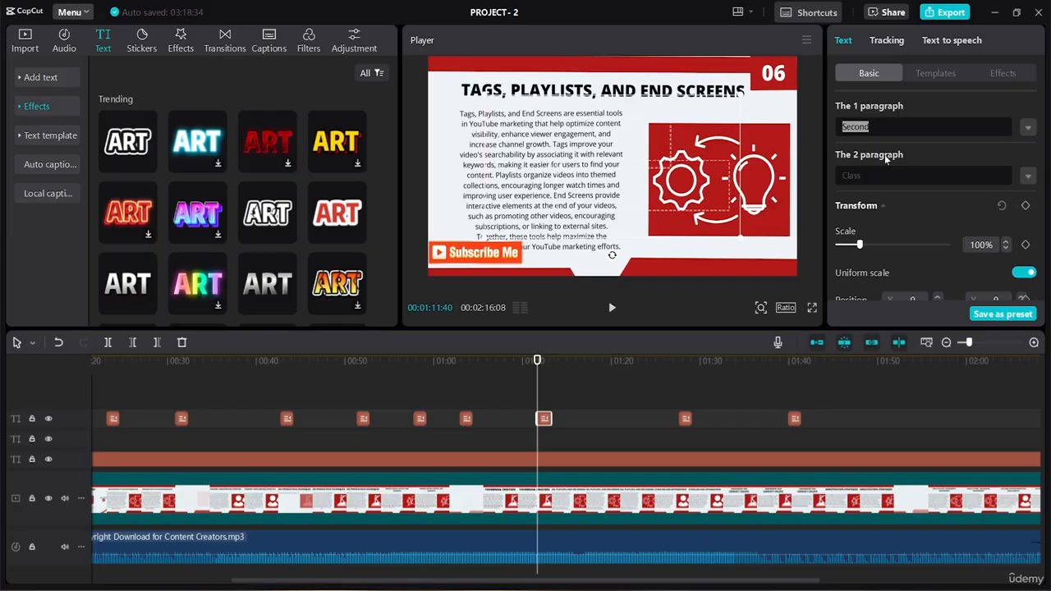
# Change the first paragraph of the SECOND CLASS clip over slide 06 to Thirteen Class
pyautogui.press('i')
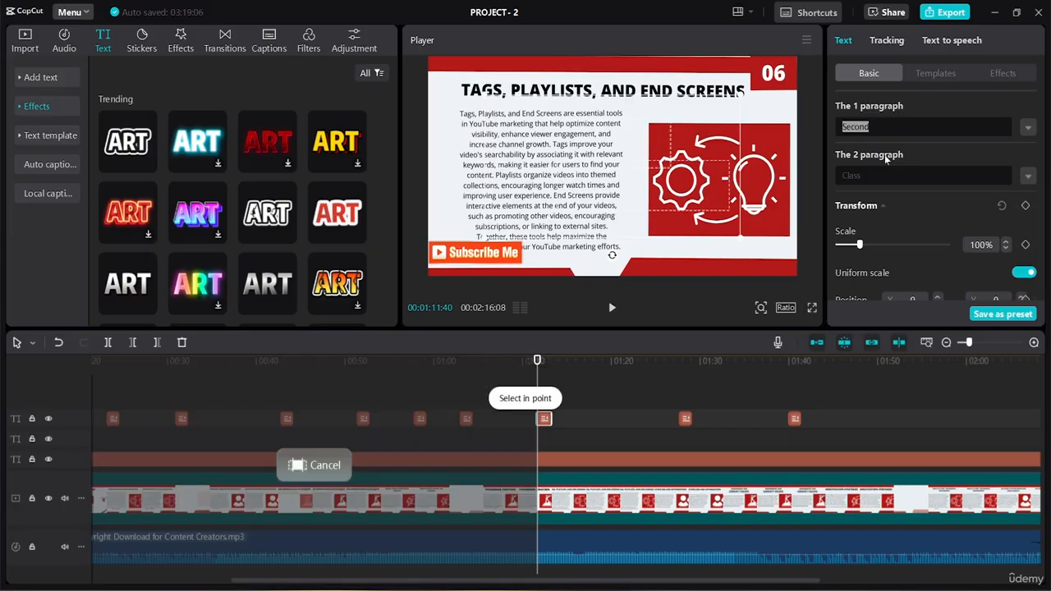
pyautogui.click(880, 128)
pyautogui.write('Thirt')
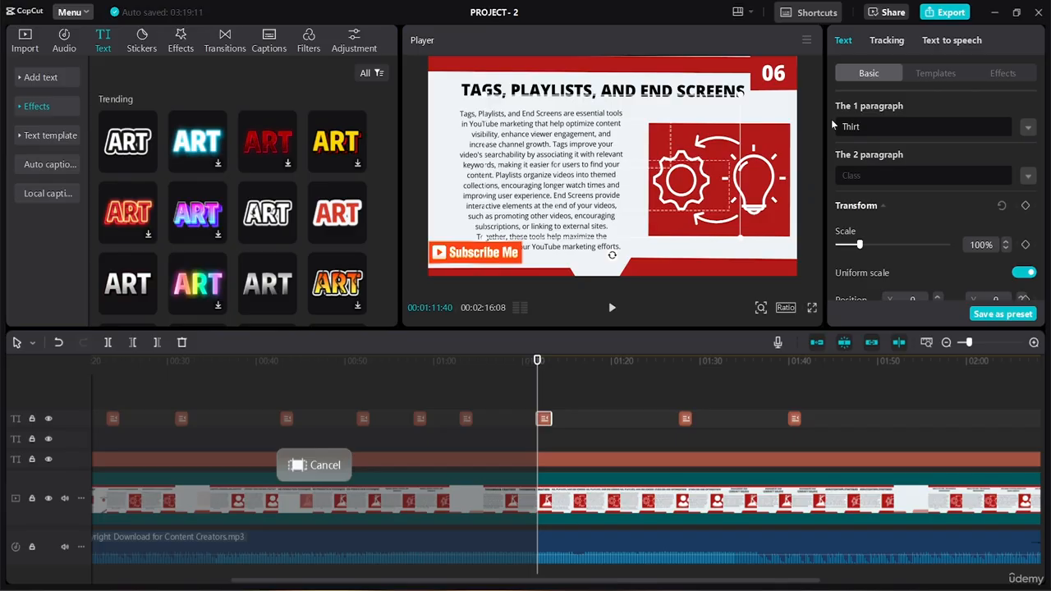
pyautogui.write('een Classs')
pyautogui.press('BackSpace')
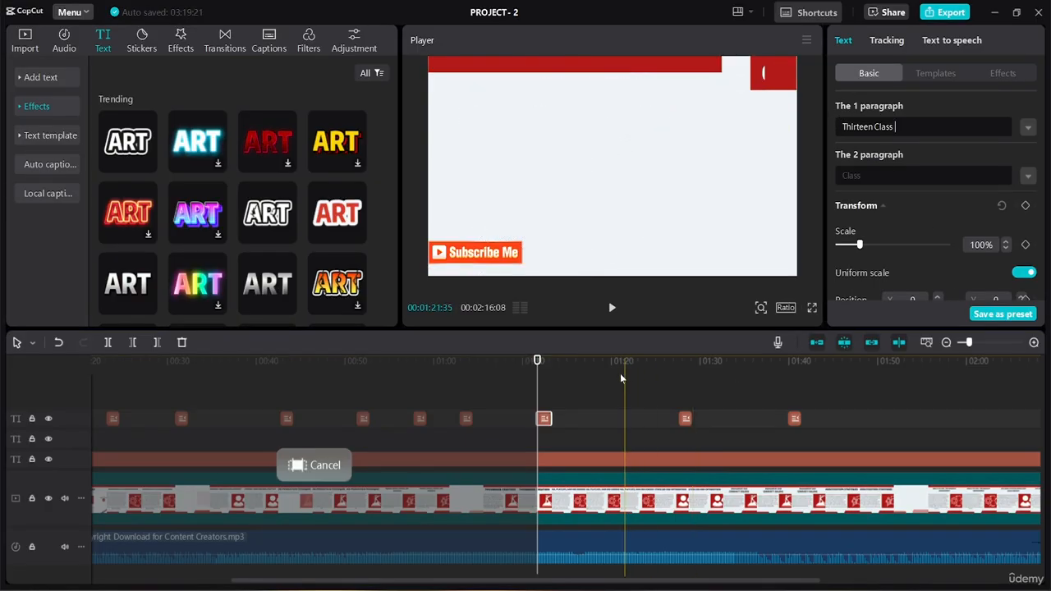
# Preview the Thirteen Class clip over slide 06 and check it against the TWELVE CLASS clip
pyautogui.click(516, 366)
pyautogui.press('space')
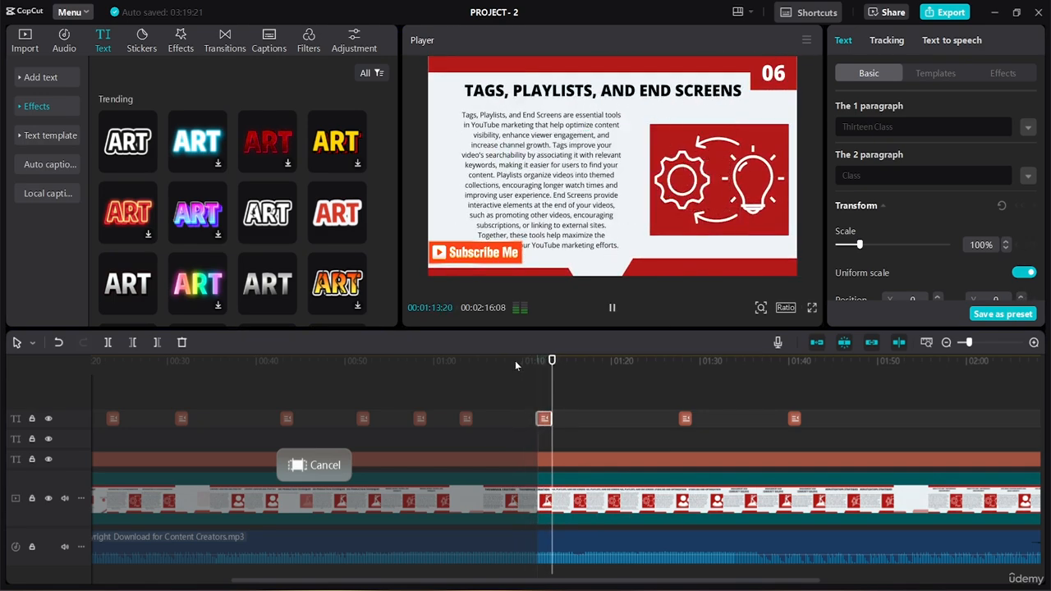
pyautogui.click(462, 366)
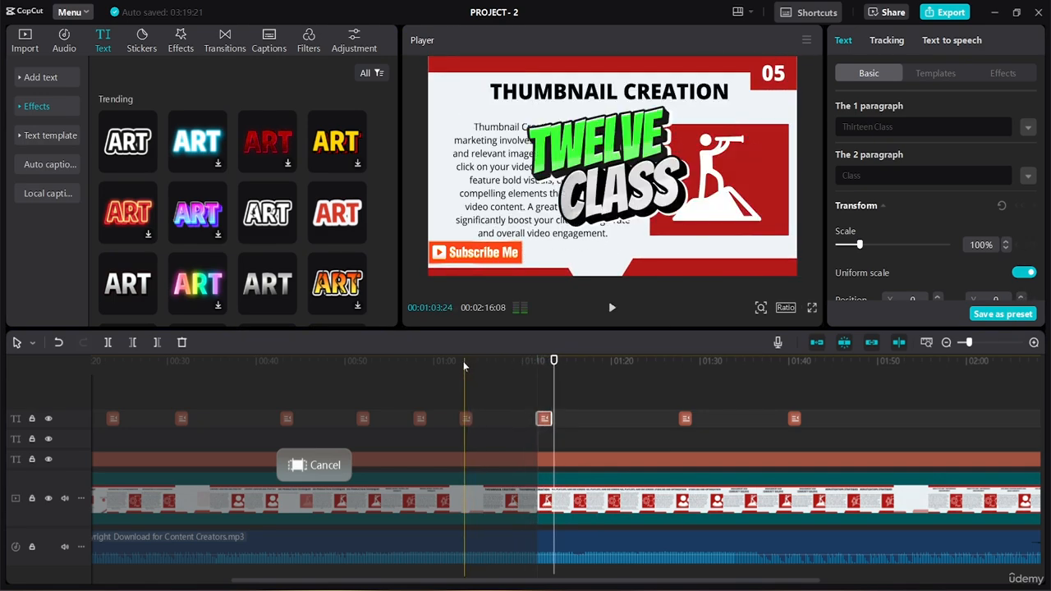
pyautogui.click(533, 362)
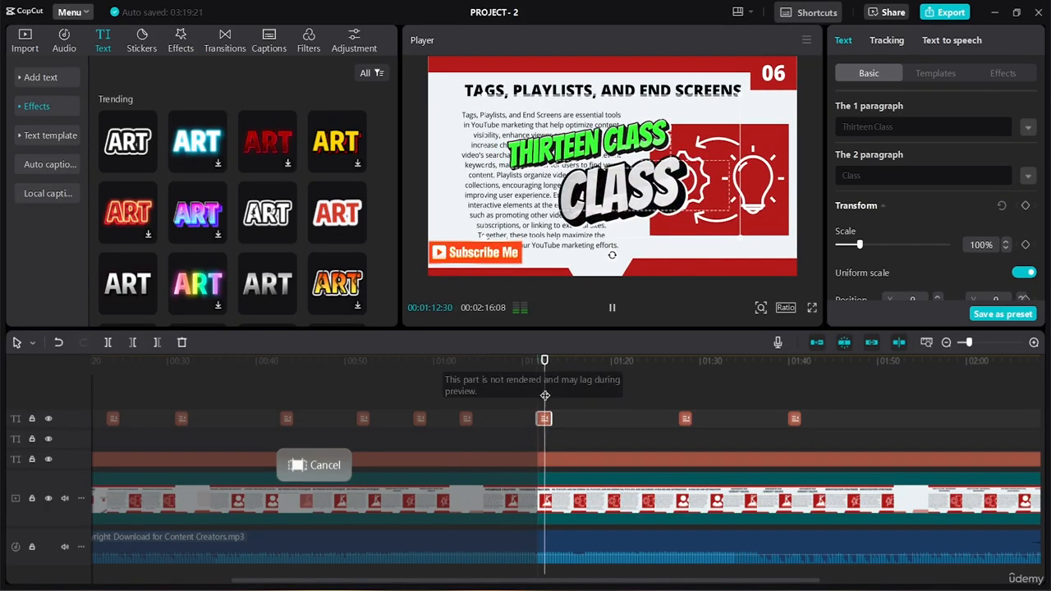
# Place another SECOND CLASS copy at about 00:01:21, at the start of slide 07
pyautogui.moveTo(592, 359); pyautogui.dragTo(615, 367)
pyautogui.click(624, 362)
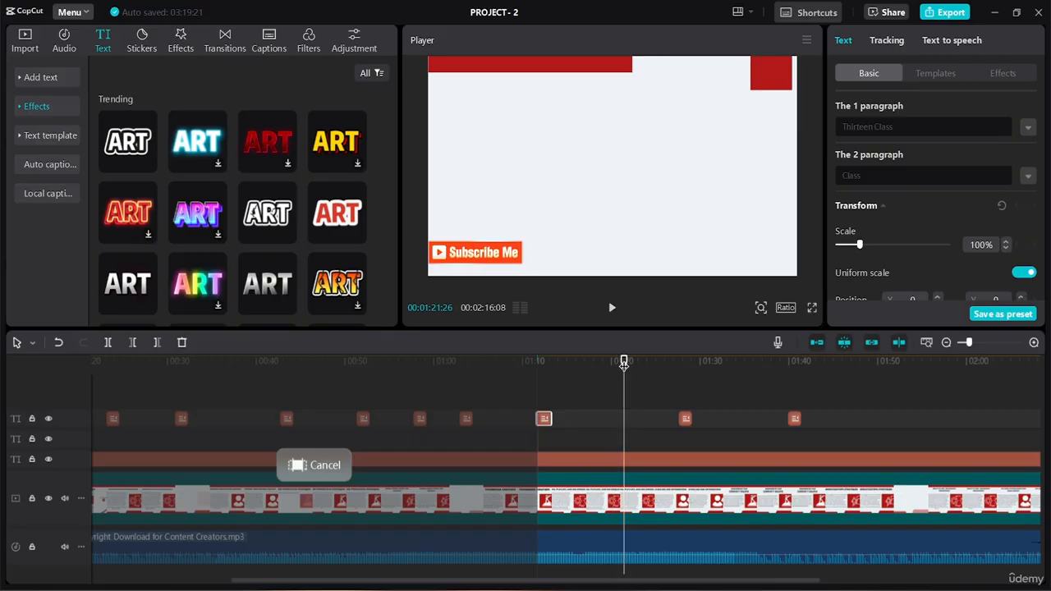
pyautogui.click(629, 418)
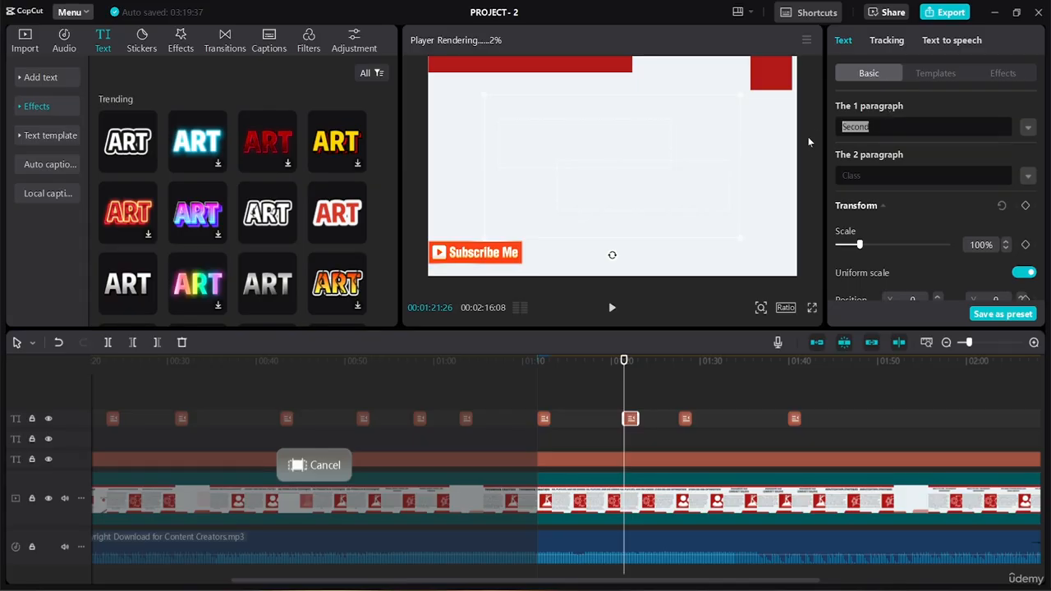
# Preview the Thirteen Class clip over slide 06 and the SECOND CLASS clip over slide 07
pyautogui.click(544, 418)
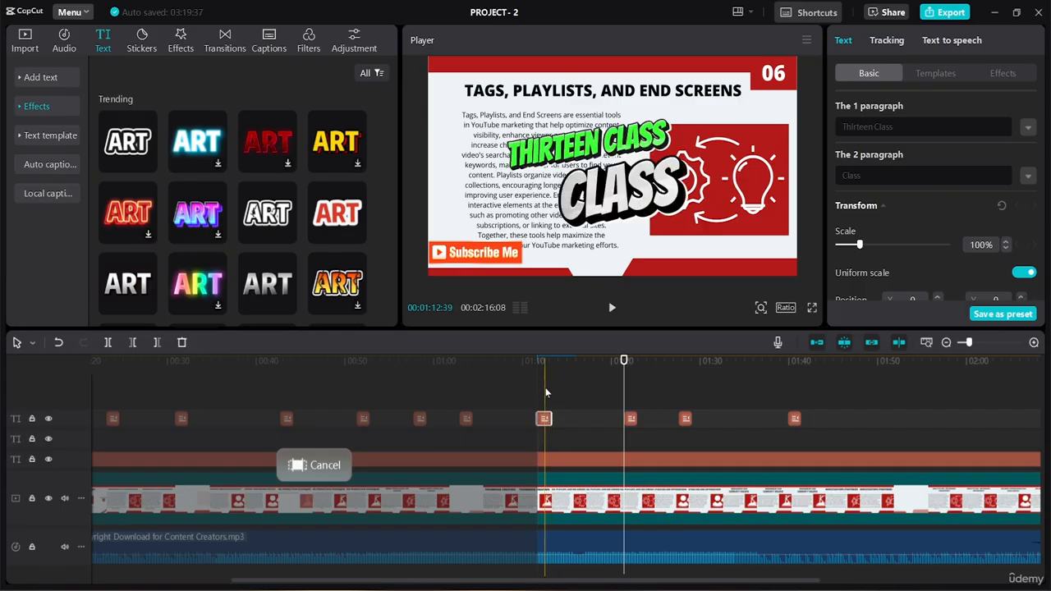
pyautogui.click(534, 361)
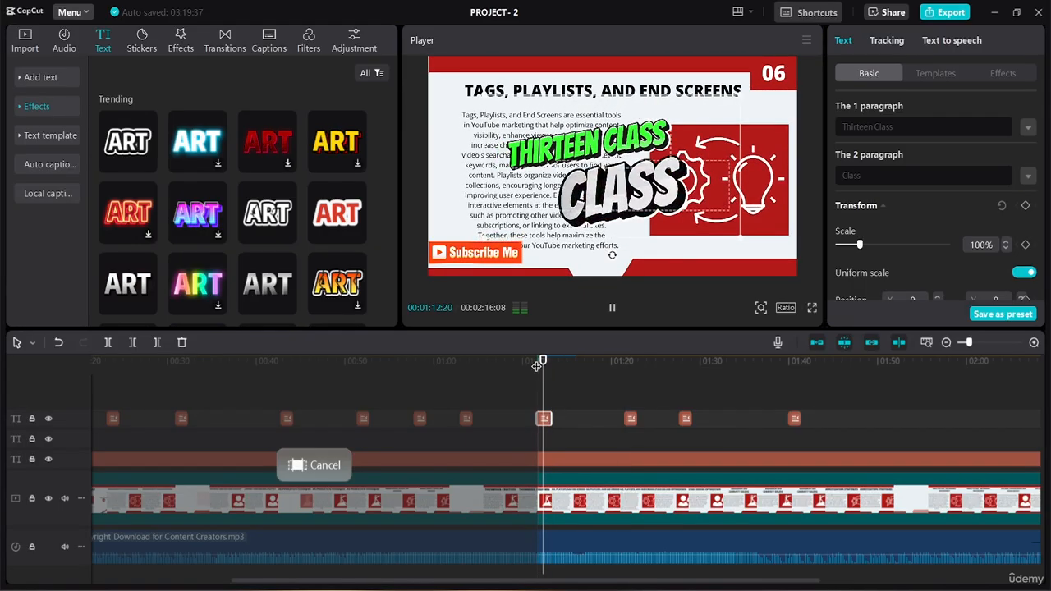
pyautogui.click(619, 370)
pyautogui.press('space')
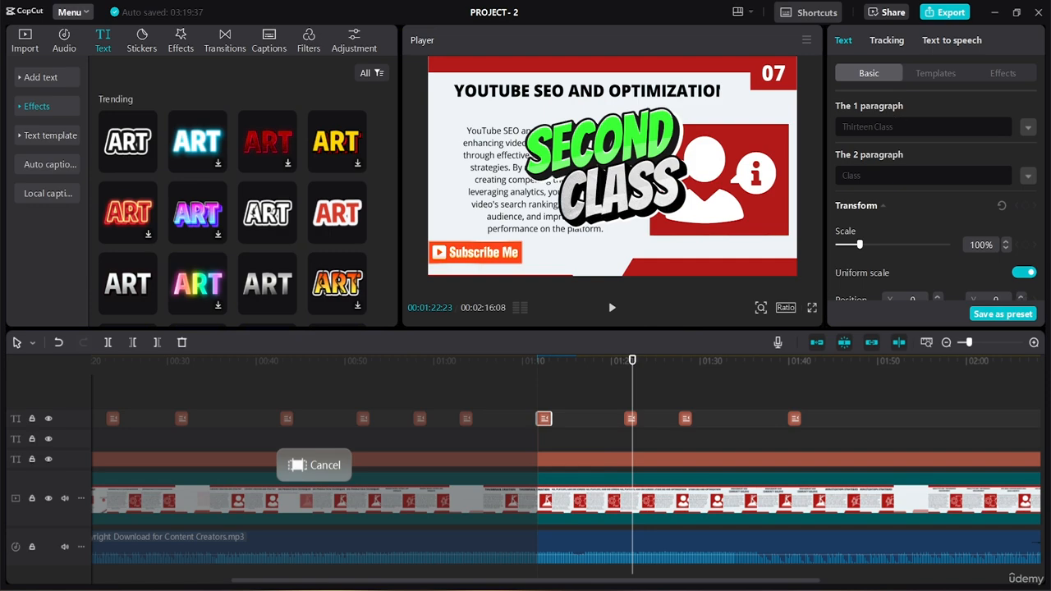
# Change the first paragraph of the Thirteen Class clip over slide 06 to Fouteeen and preview the edited clip
pyautogui.moveTo(908, 126); pyautogui.dragTo(704, 114)
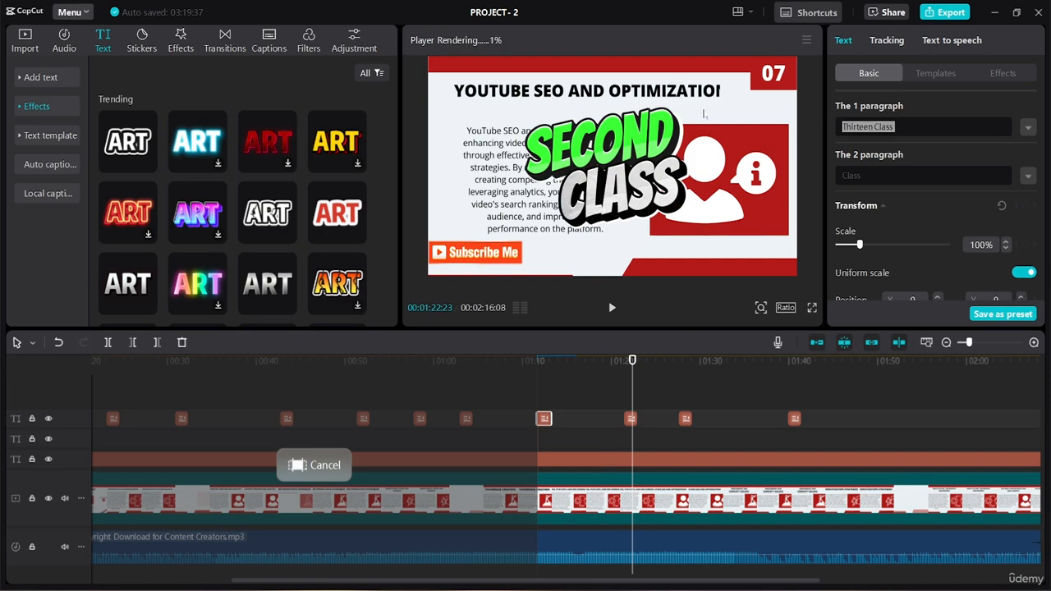
pyautogui.write('Fouteeen')
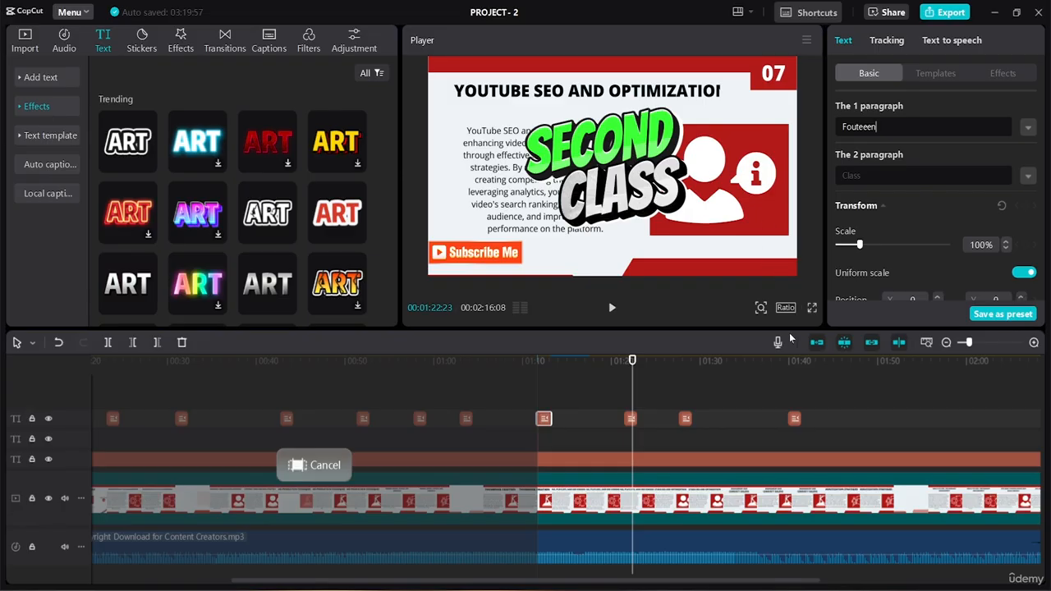
pyautogui.click(617, 361)
pyautogui.press('space')
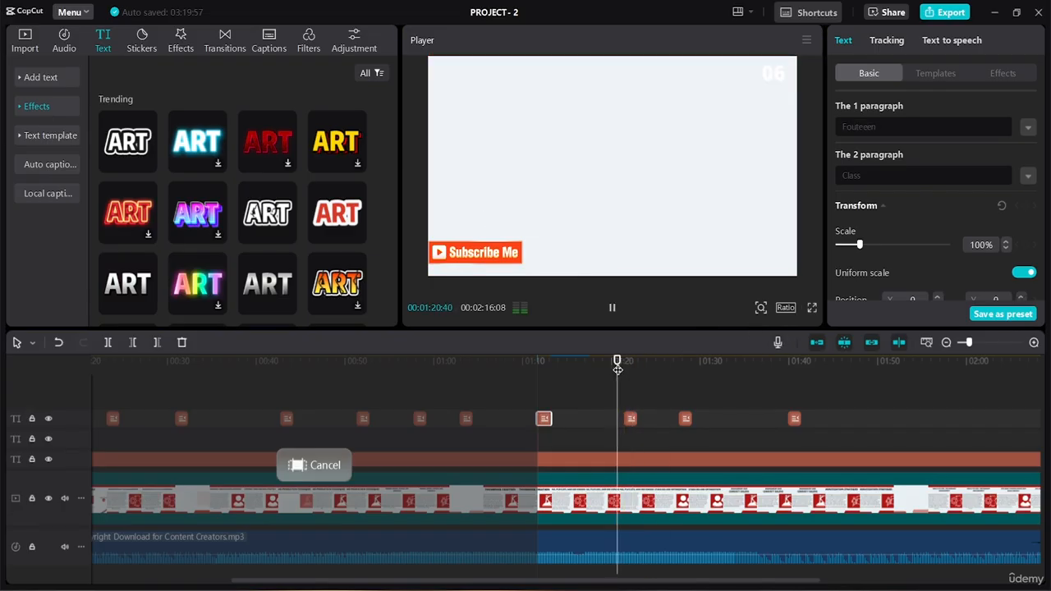
pyautogui.press('space')
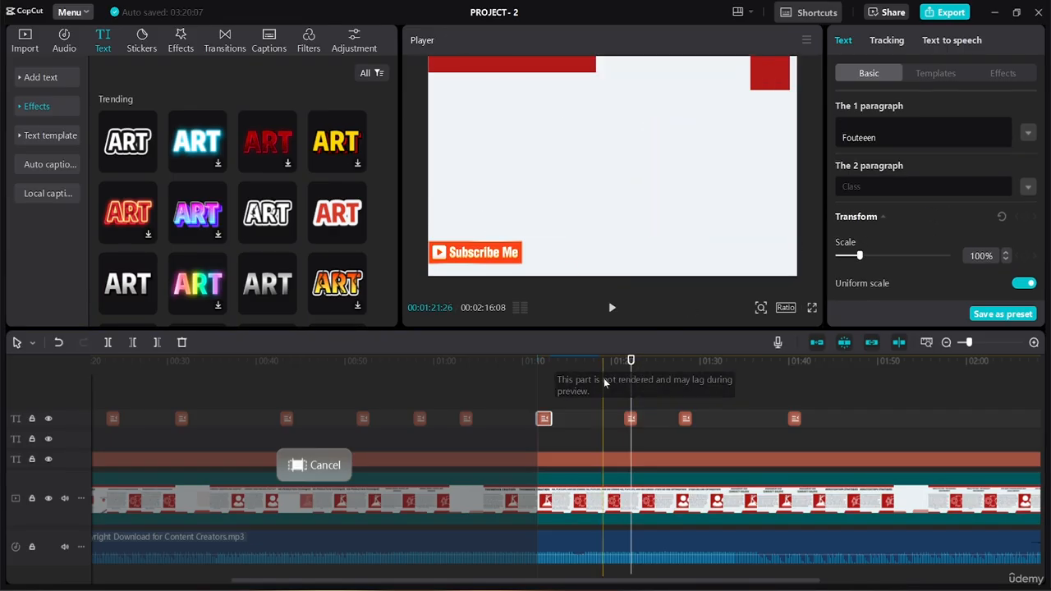
pyautogui.click(540, 358)
pyautogui.press('space')
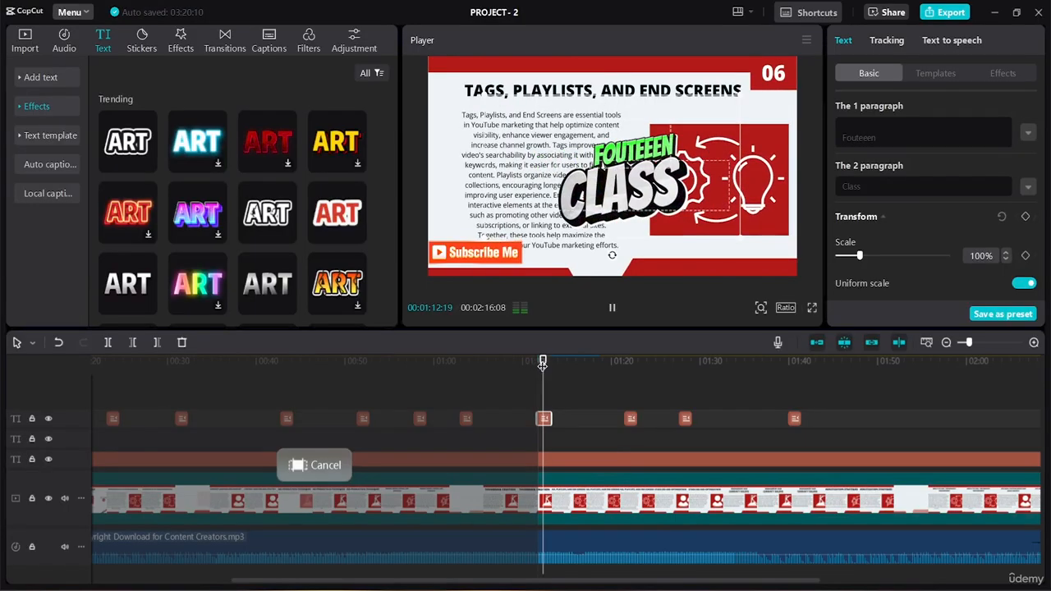
pyautogui.press('space')
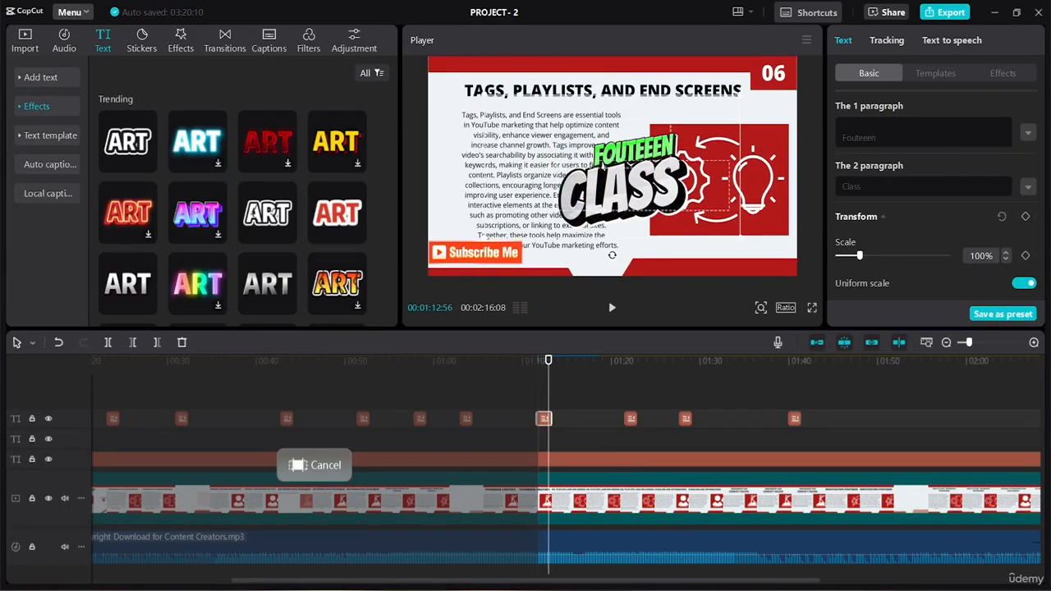
# Expand the first paragraph's formatting for the Fouteeen clip and set its character spacing to 3
pyautogui.click(1025, 136)
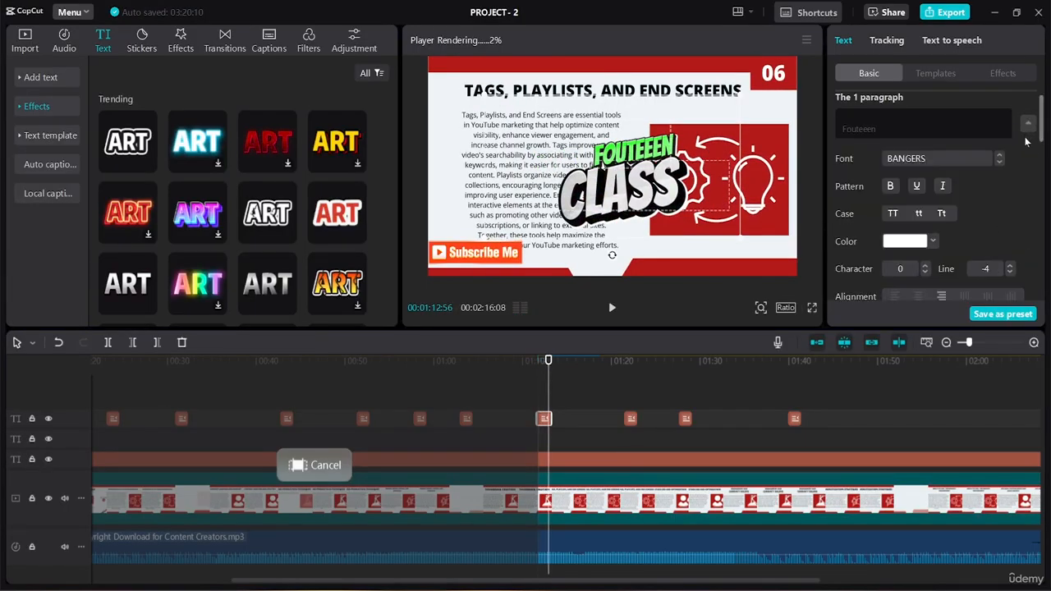
pyautogui.click(891, 189)
pyautogui.click(890, 189)
pyautogui.scroll(-3, 1047, 156)
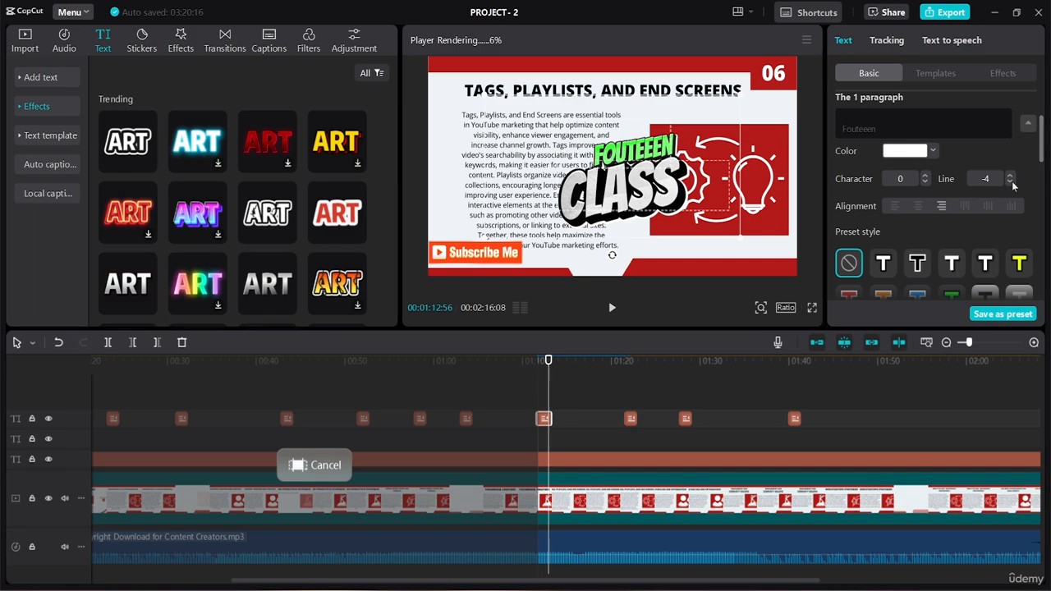
pyautogui.click(923, 175)
pyautogui.click(923, 175)
pyautogui.click(923, 175)
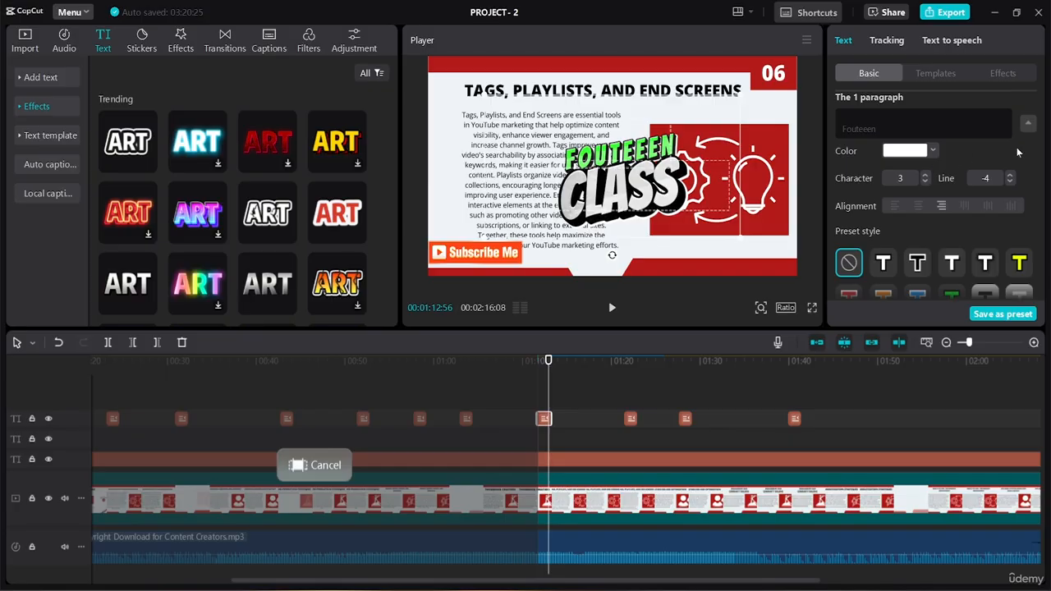
# Set the first paragraph of the Fouteeen clip to uppercase and try toggling its bold pattern
pyautogui.moveTo(1039, 163); pyautogui.dragTo(1039, 139)
pyautogui.click(896, 222)
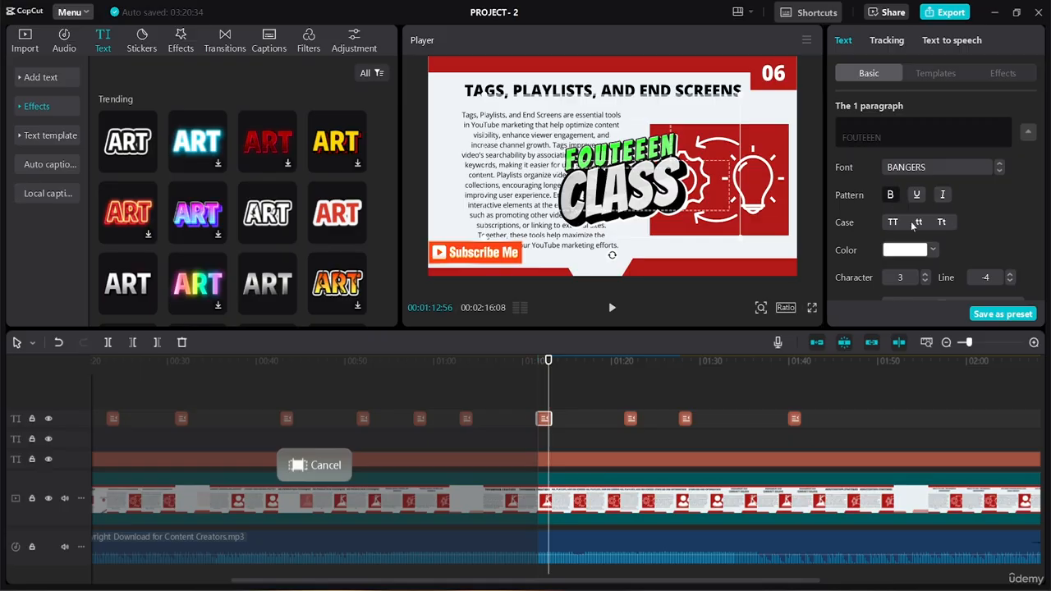
pyautogui.click(891, 198)
pyautogui.click(891, 198)
# Reduce the scale of the FOUTEEEN CLASS clip over slide 06 to 98%
pyautogui.moveTo(1043, 129); pyautogui.dragTo(1035, 217)
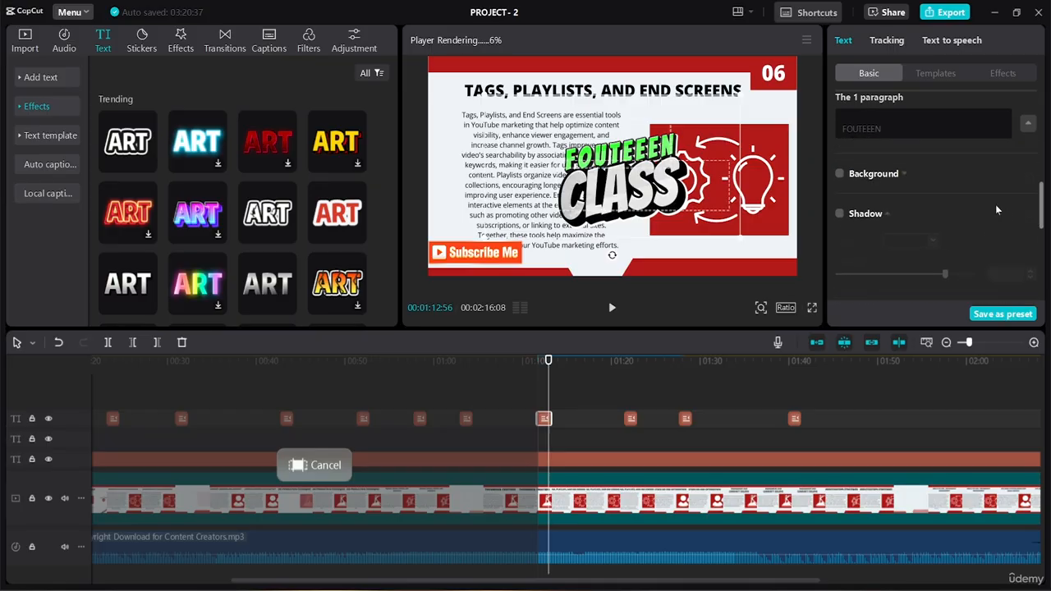
pyautogui.scroll(2, 981, 204)
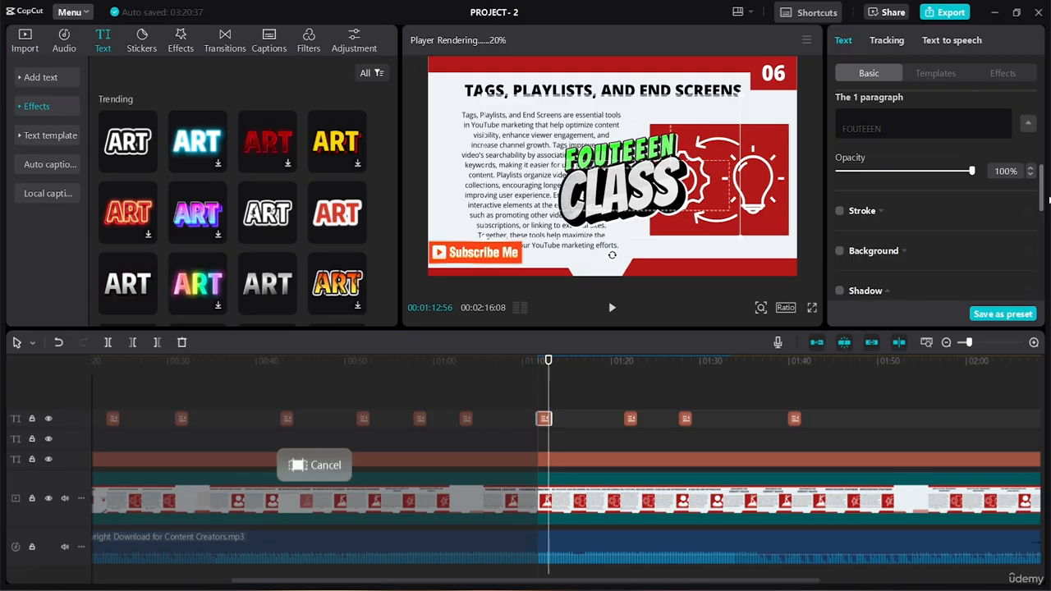
pyautogui.moveTo(1043, 192); pyautogui.dragTo(1045, 282)
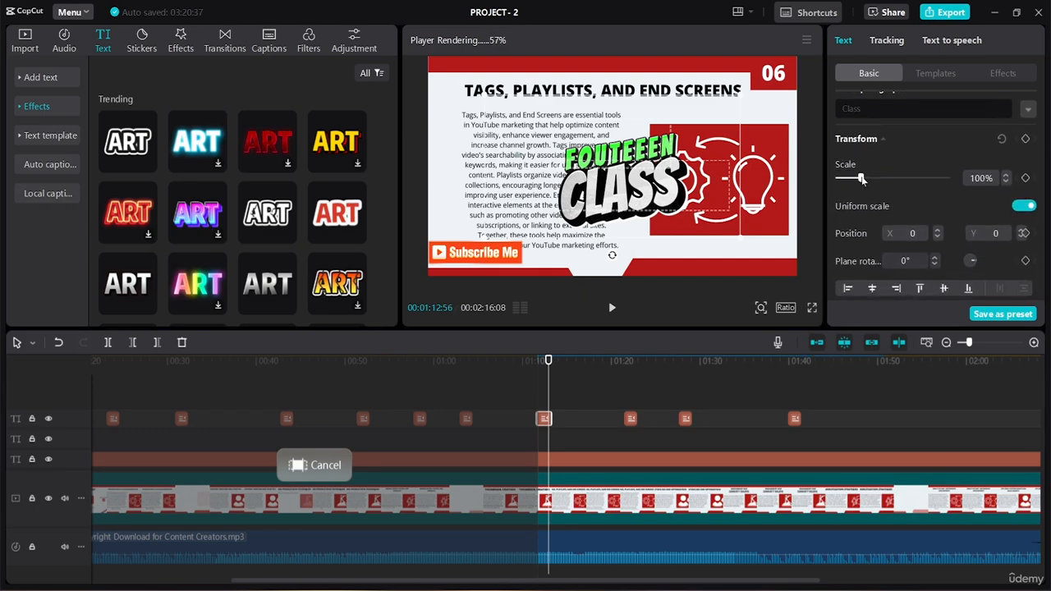
pyautogui.moveTo(861, 179); pyautogui.dragTo(859, 178)
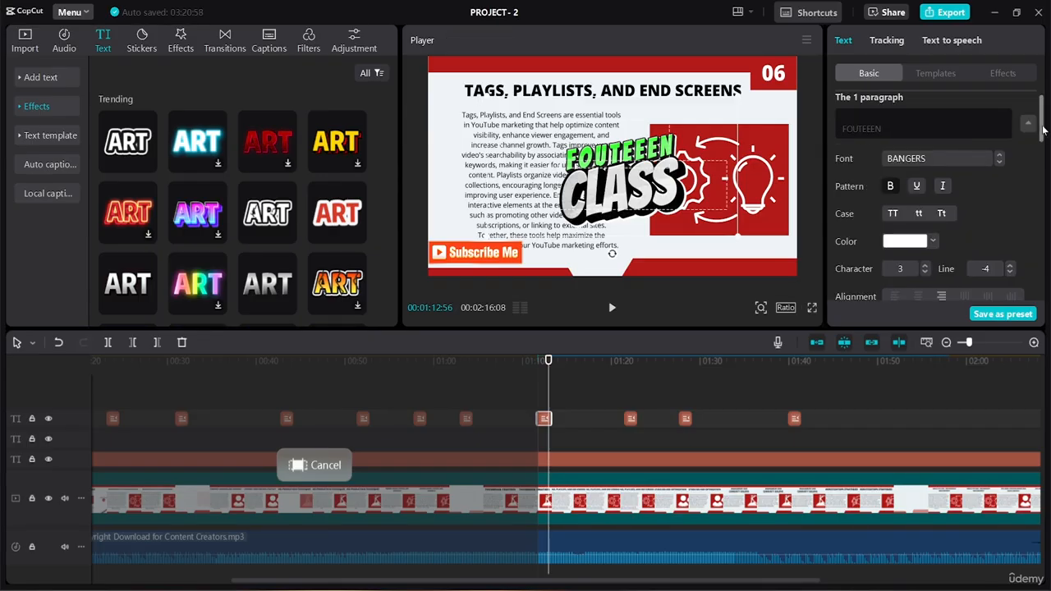
pyautogui.moveTo(1044, 129); pyautogui.dragTo(1041, 58)
pyautogui.moveTo(1043, 107); pyautogui.dragTo(1047, 300)
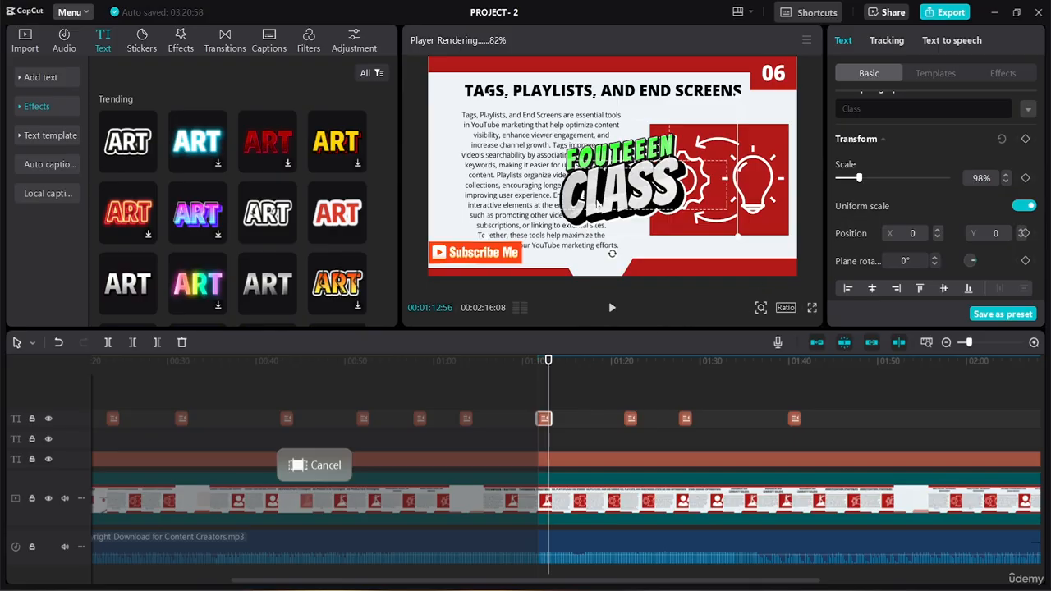
# Review playback of slide 06 just after the FOUTEEEN CLASS clip and check the rest of the timeline
pyautogui.click(584, 362)
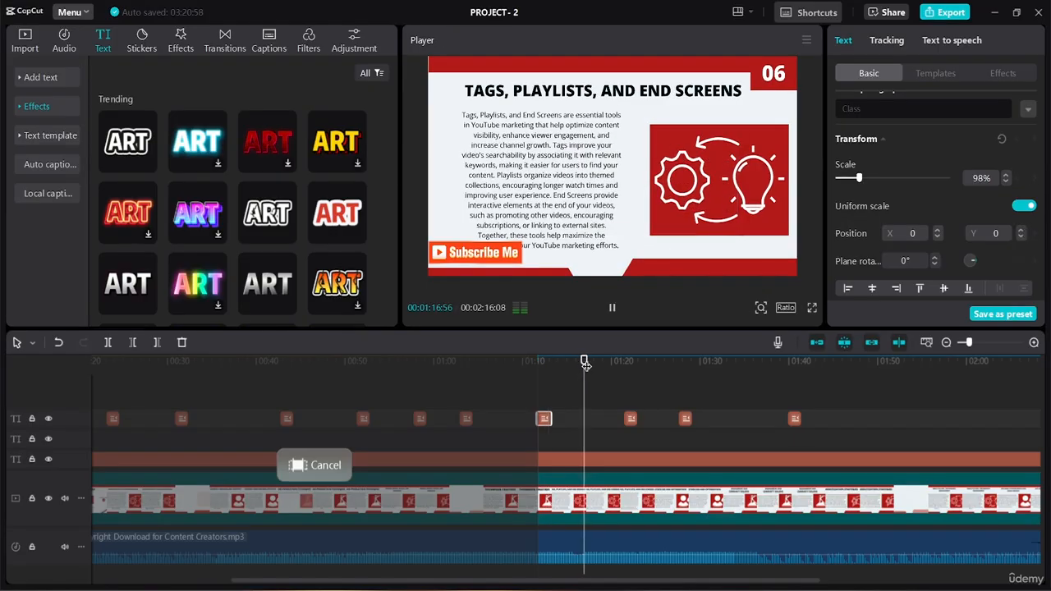
pyautogui.press('space')
pyautogui.press('space')
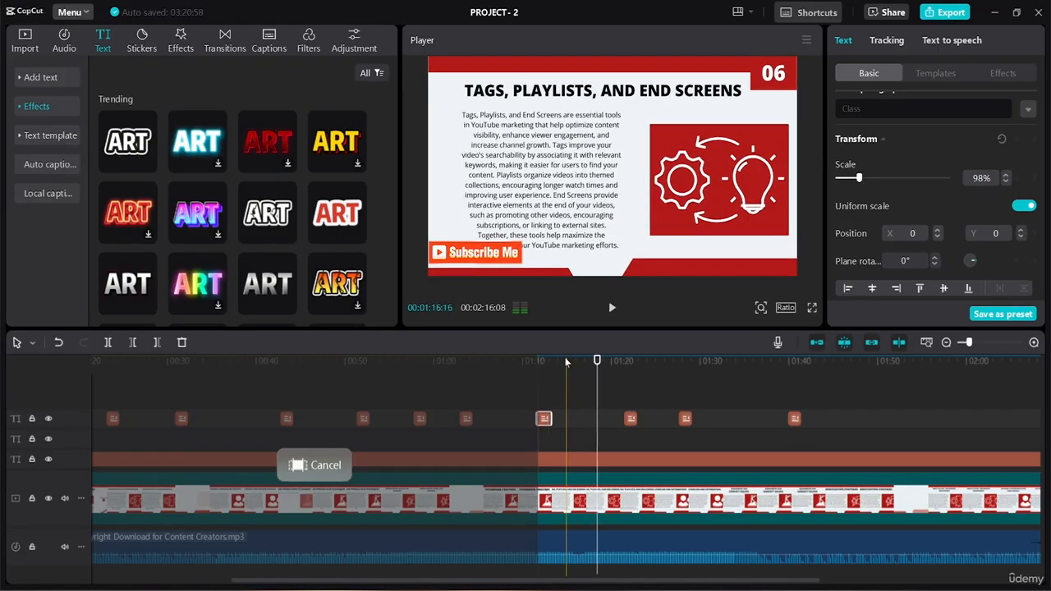
pyautogui.click(556, 361)
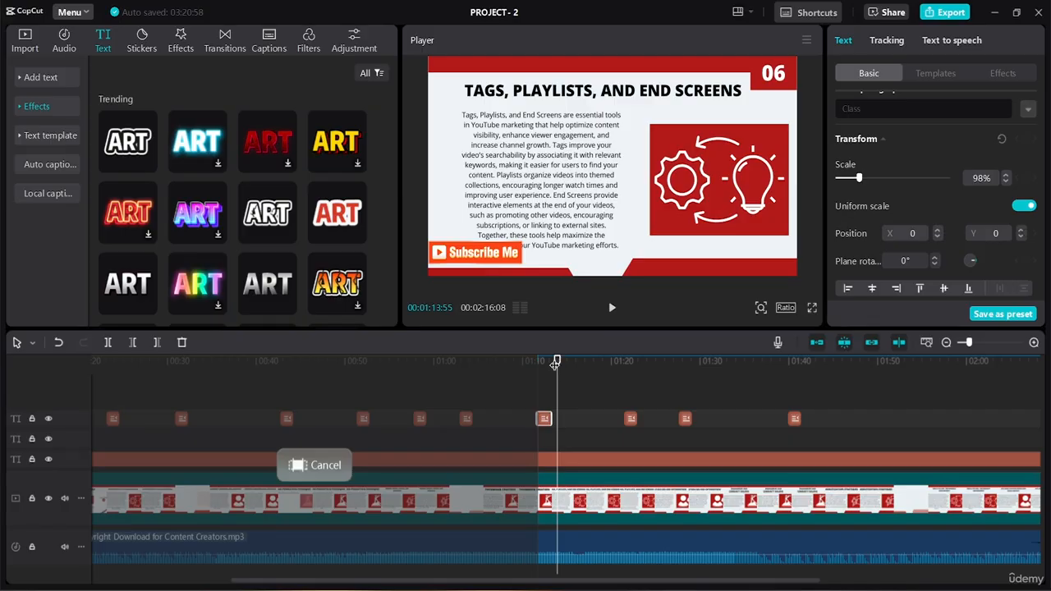
pyautogui.moveTo(555, 364); pyautogui.dragTo(549, 365)
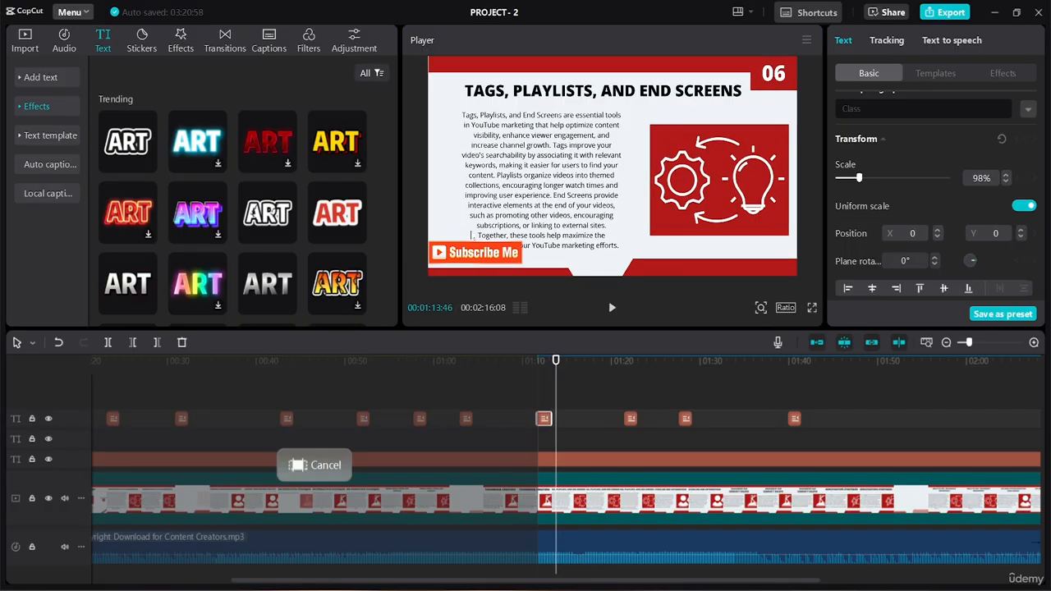
pyautogui.hscroll(5, 565, 390)
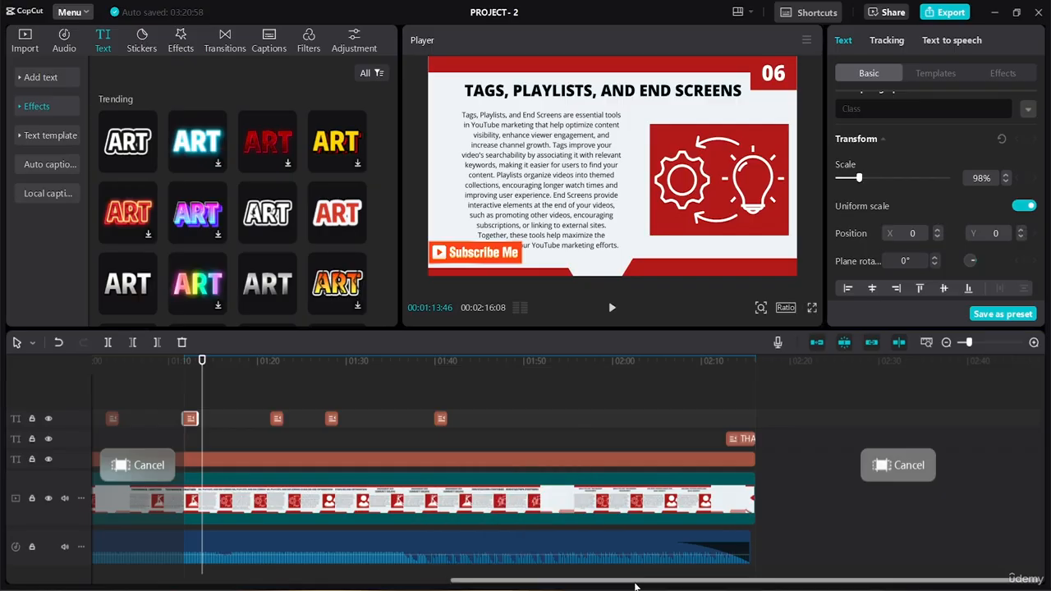
pyautogui.moveTo(636, 579); pyautogui.dragTo(506, 580)
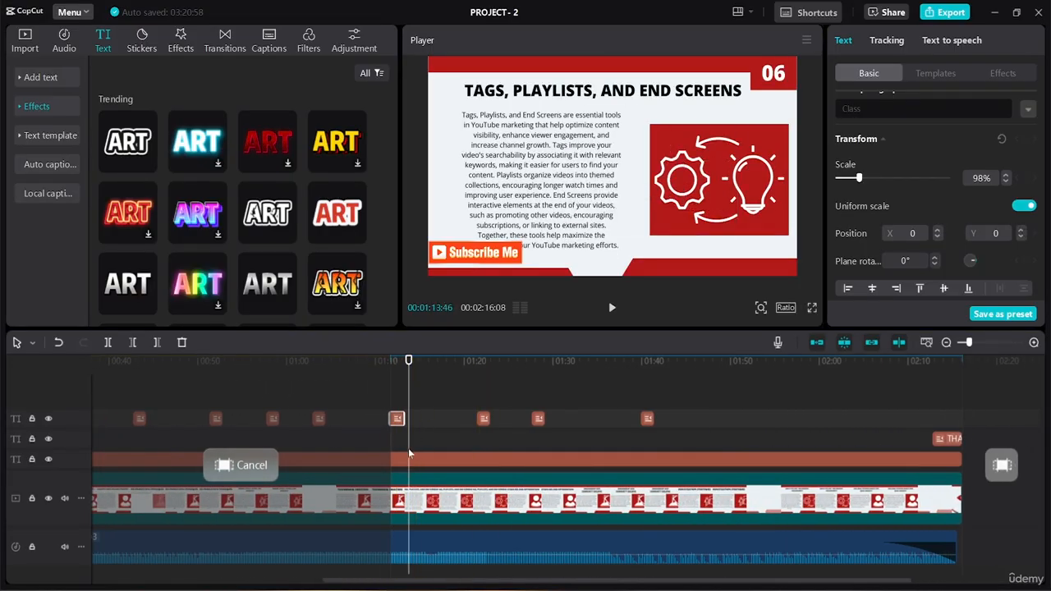
pyautogui.click(404, 364)
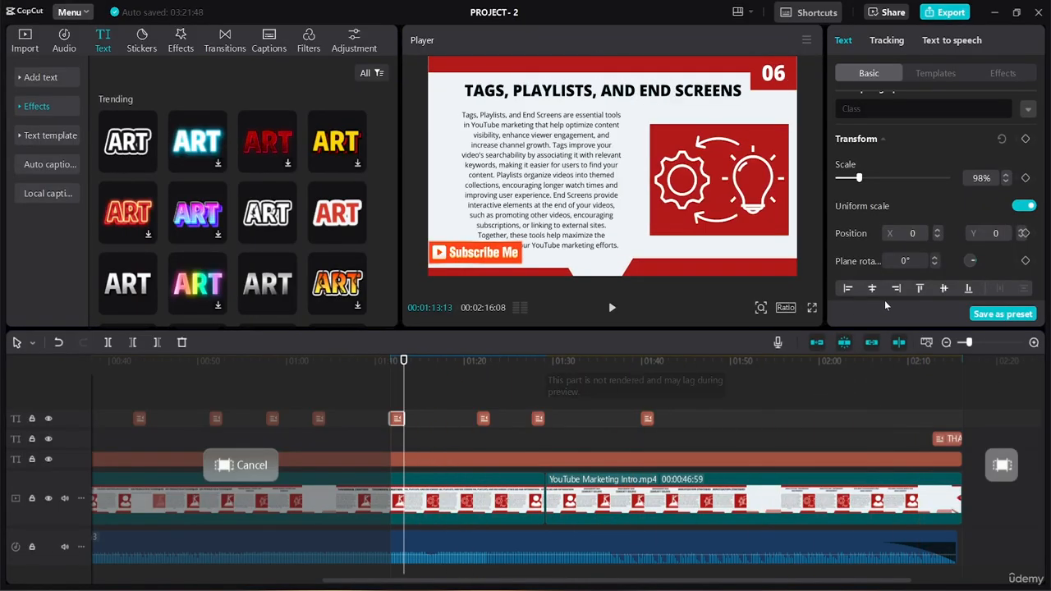
# Turn off auto snapping and delete the last YouTube Marketing Intro.mp4 segment, from about 00:01:28 onward
pyautogui.click(844, 342)
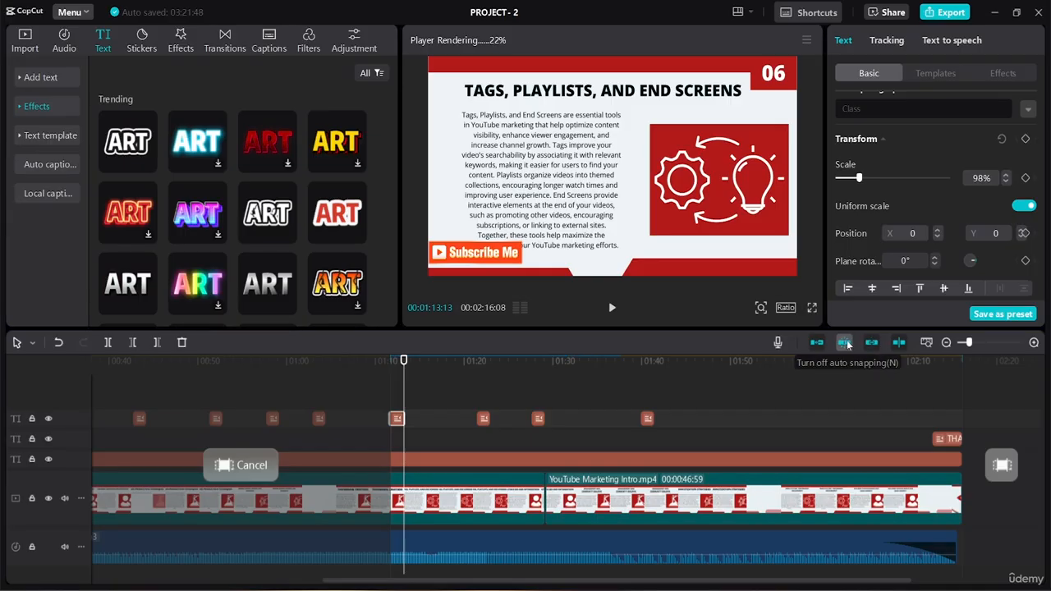
pyautogui.click(848, 345)
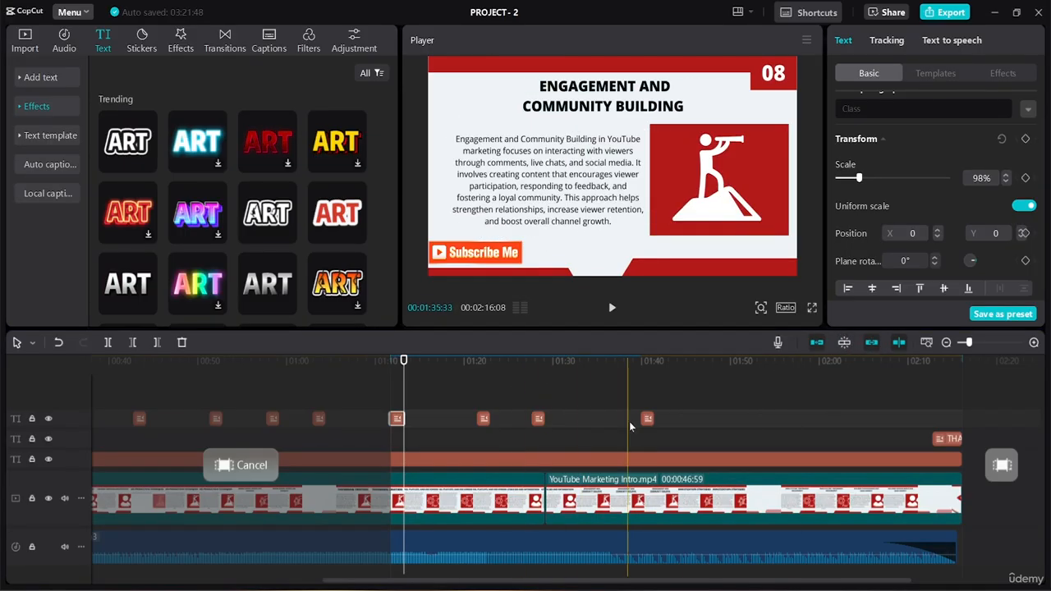
pyautogui.click(575, 488)
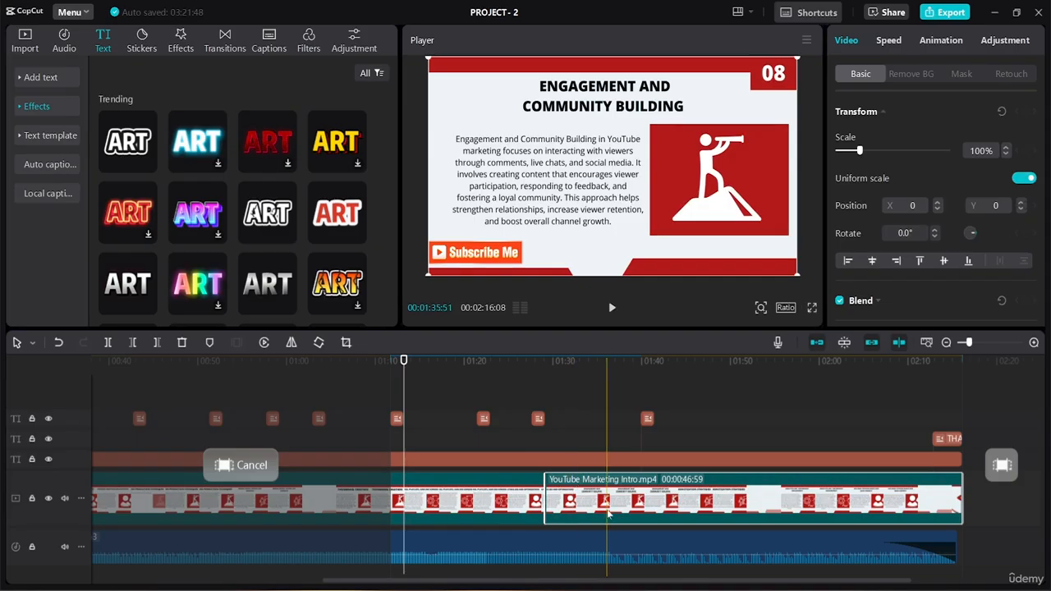
pyautogui.press('Delete')
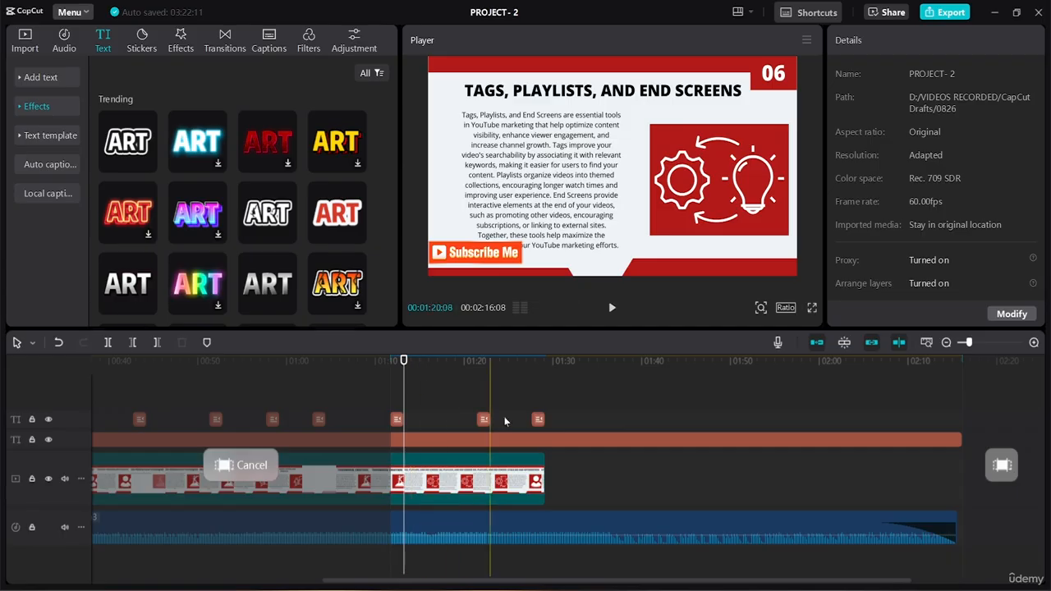
# Preview the SECOND CLASS clip at about 00:01:28, at the end of the remaining video, and delete it
pyautogui.click(537, 420)
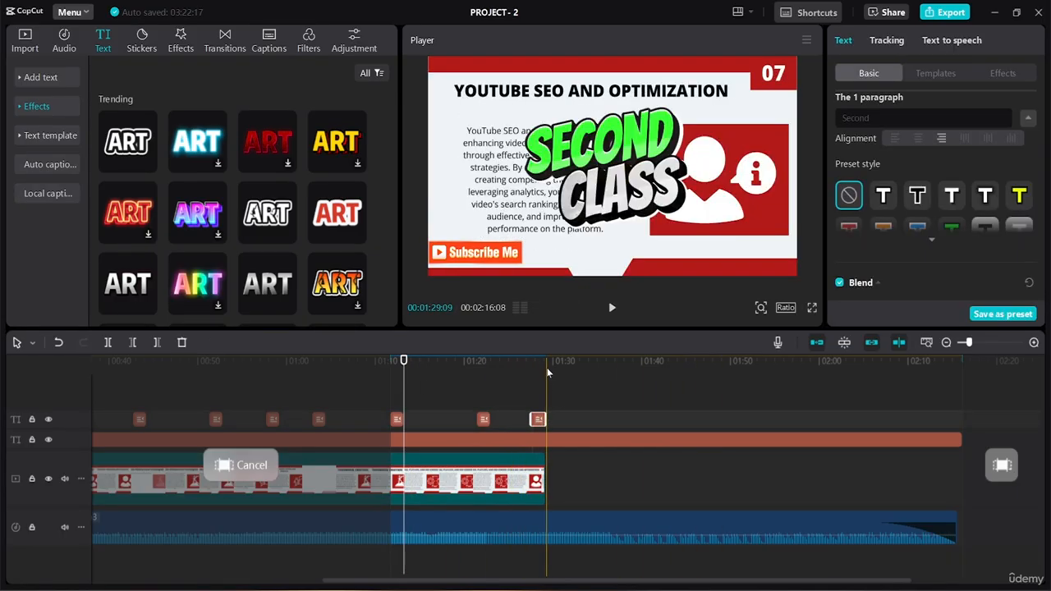
pyautogui.click(536, 362)
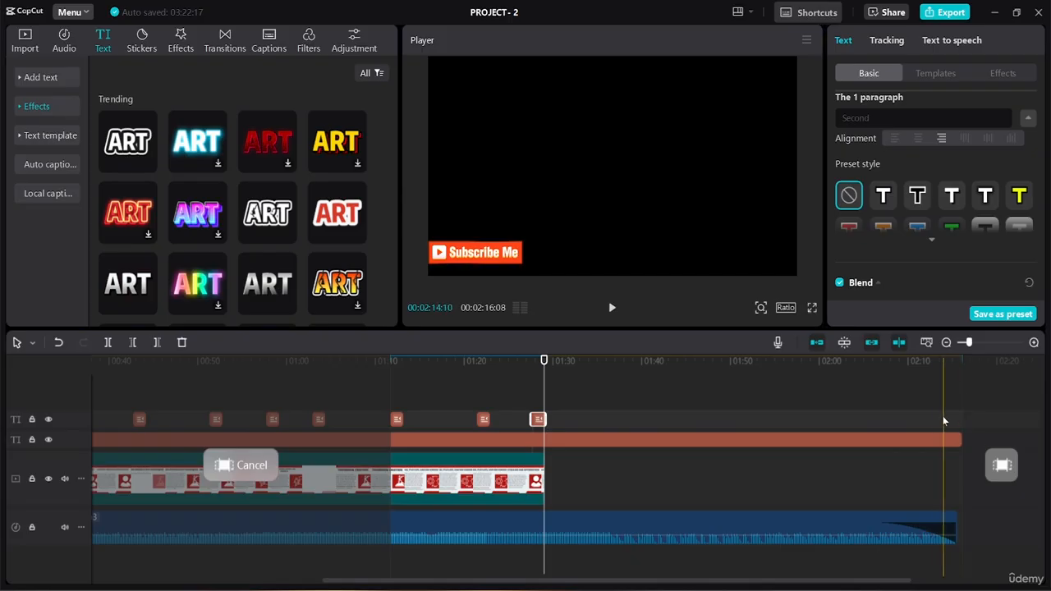
pyautogui.click(918, 440)
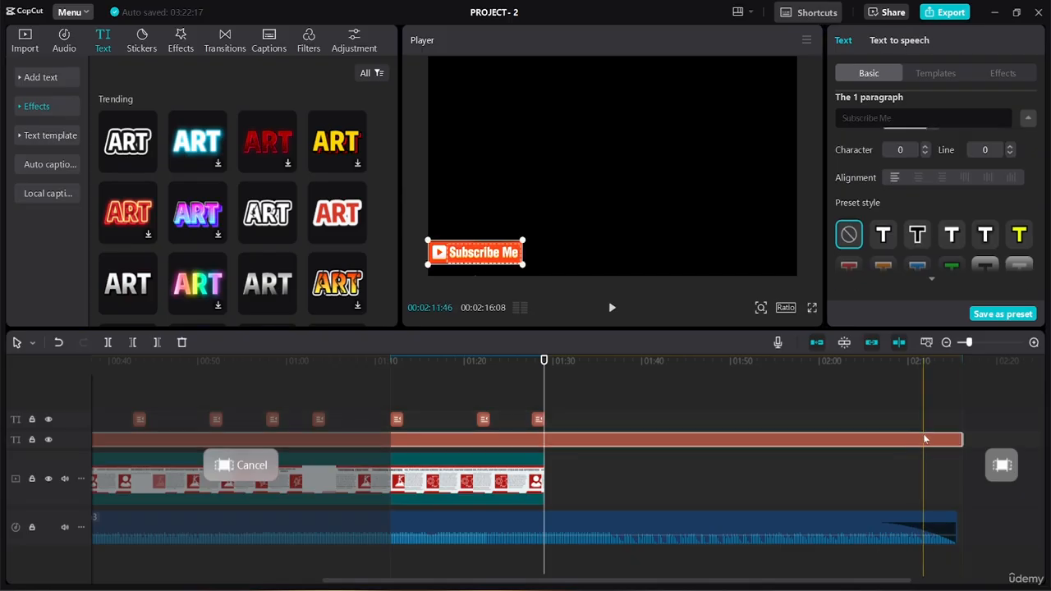
pyautogui.click(538, 419)
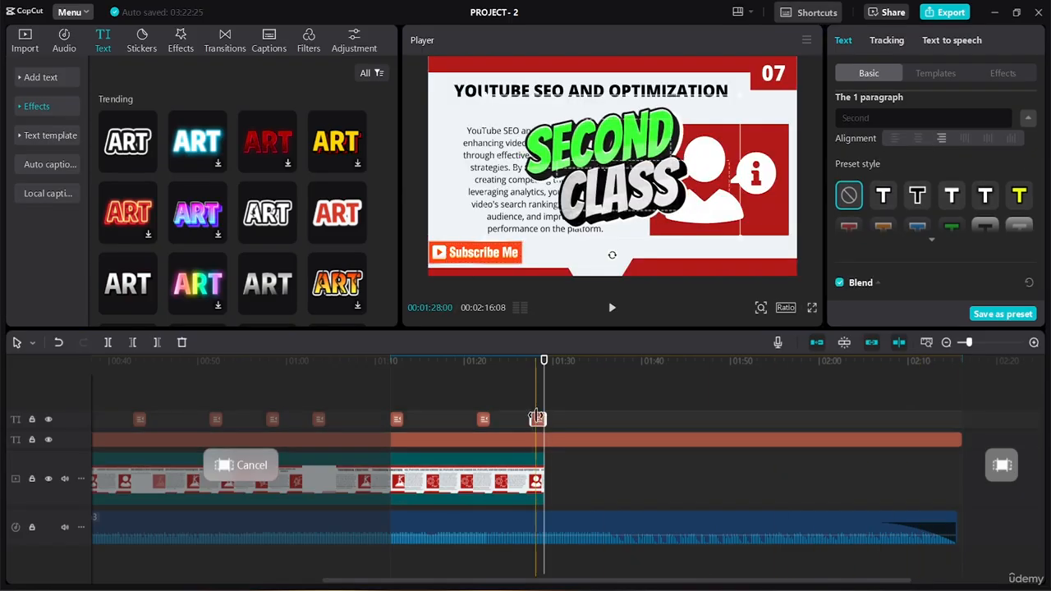
pyautogui.click(534, 362)
pyautogui.press('space')
pyautogui.press('space')
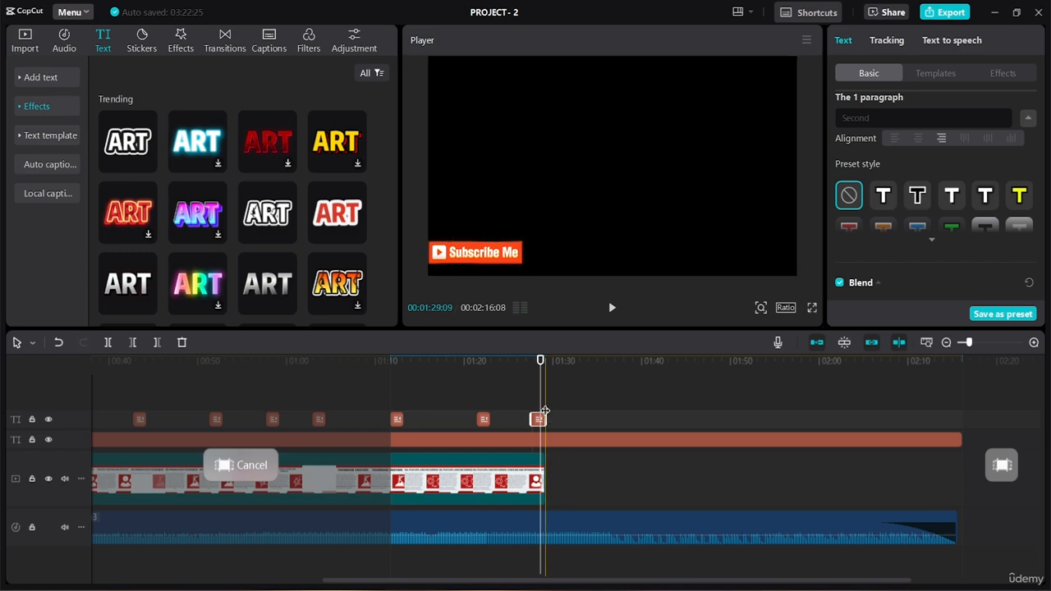
pyautogui.press('Delete')
# Play back the section from about 00:01:20 and delete the SECOND CLASS clip over slide 07 at about 00:01:22
pyautogui.click(470, 409)
pyautogui.press('space')
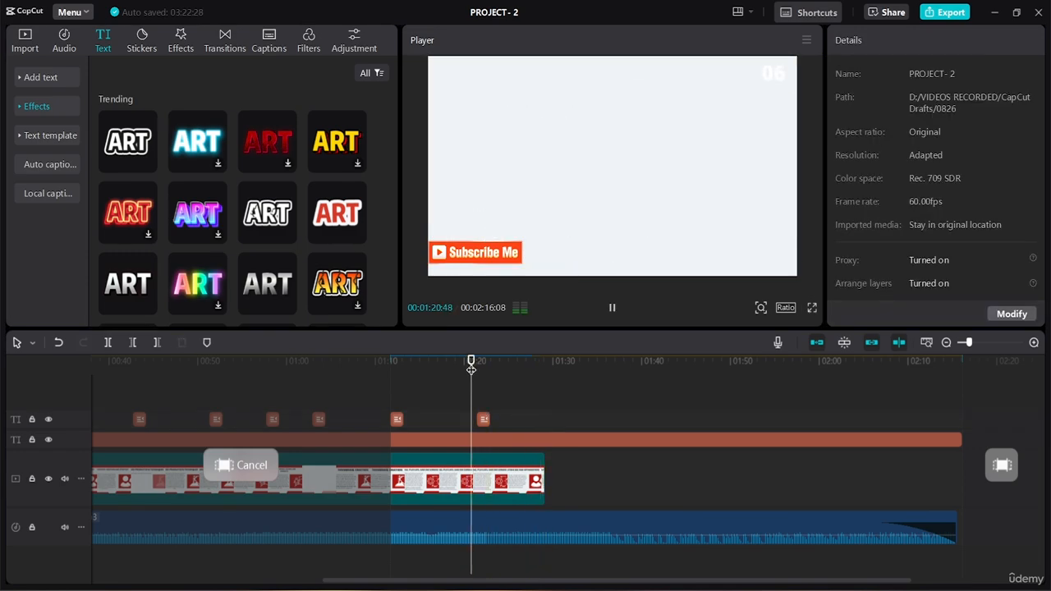
pyautogui.press('space')
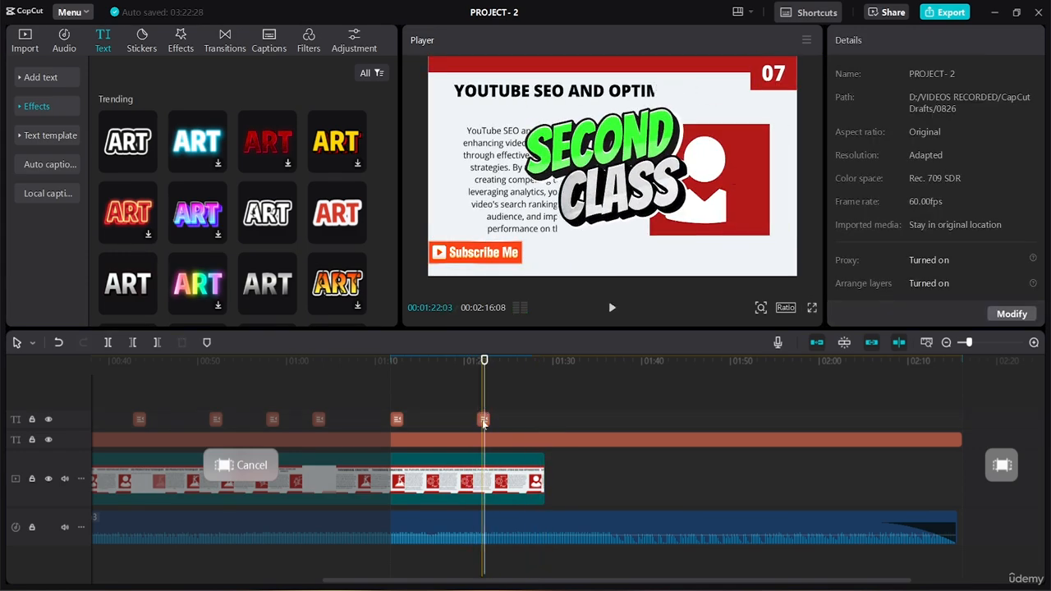
pyautogui.click(484, 419)
pyautogui.press('Delete')
# Review the FOUTEEEN CLASS clip on slide 06 and trim the YouTube Marketing Intro.mp4 video to end with it, at about 00:01:13
pyautogui.click(395, 378)
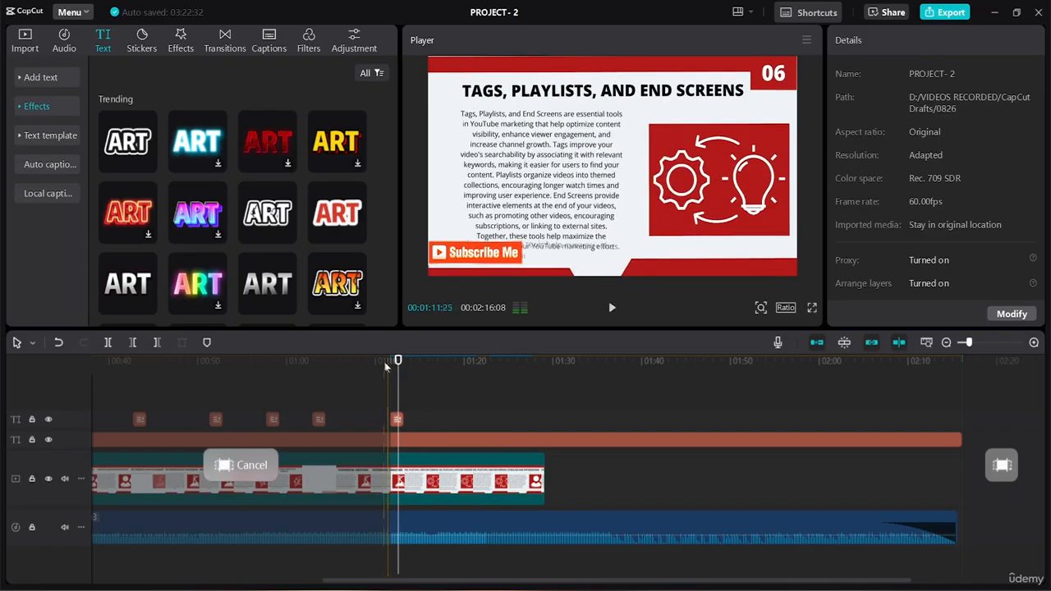
pyautogui.click(382, 367)
pyautogui.press('space')
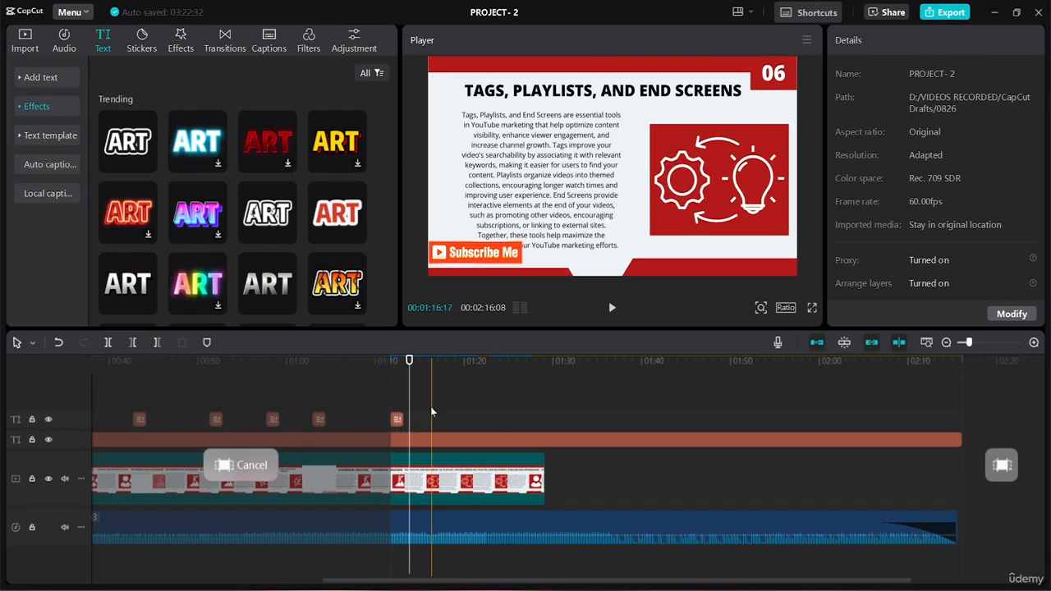
pyautogui.click(399, 363)
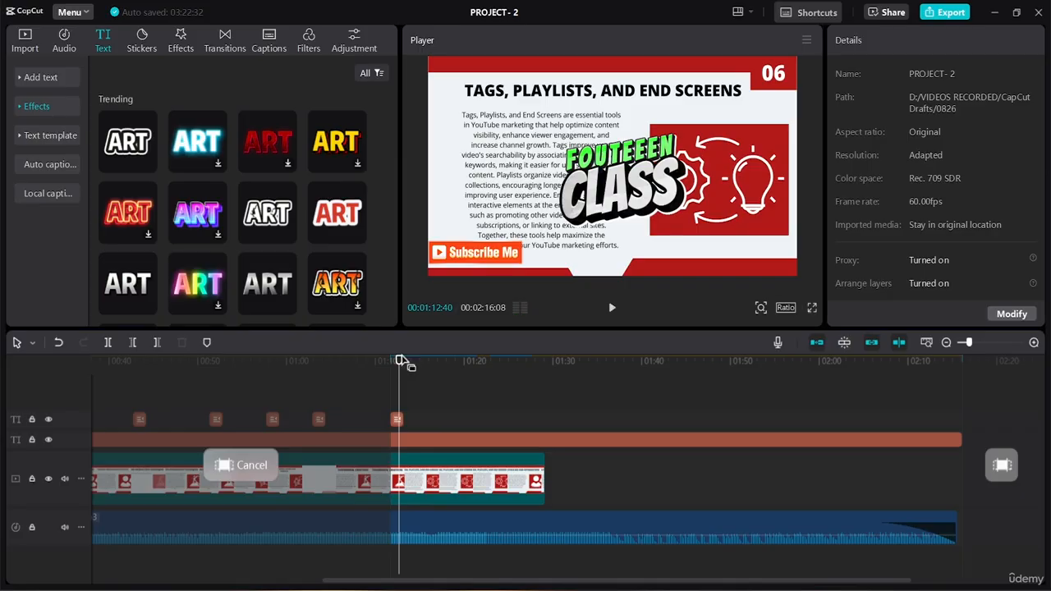
pyautogui.moveTo(400, 361); pyautogui.dragTo(404, 365)
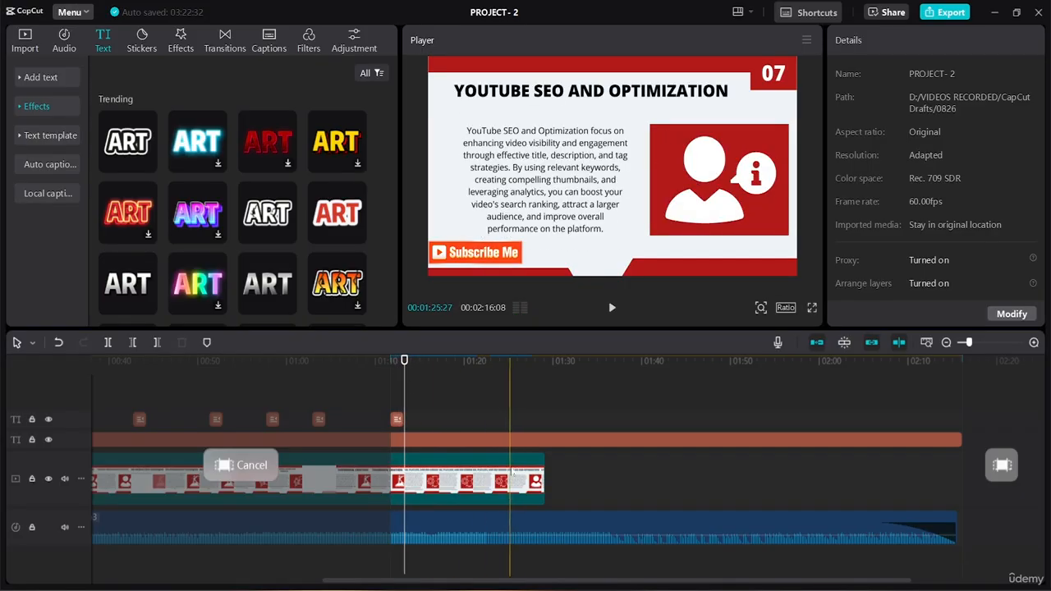
pyautogui.click(511, 475)
pyautogui.moveTo(544, 470); pyautogui.dragTo(400, 452)
# Trim the Subscribe Me text and the background music to end with the video at about 00:01:13
pyautogui.click(758, 437)
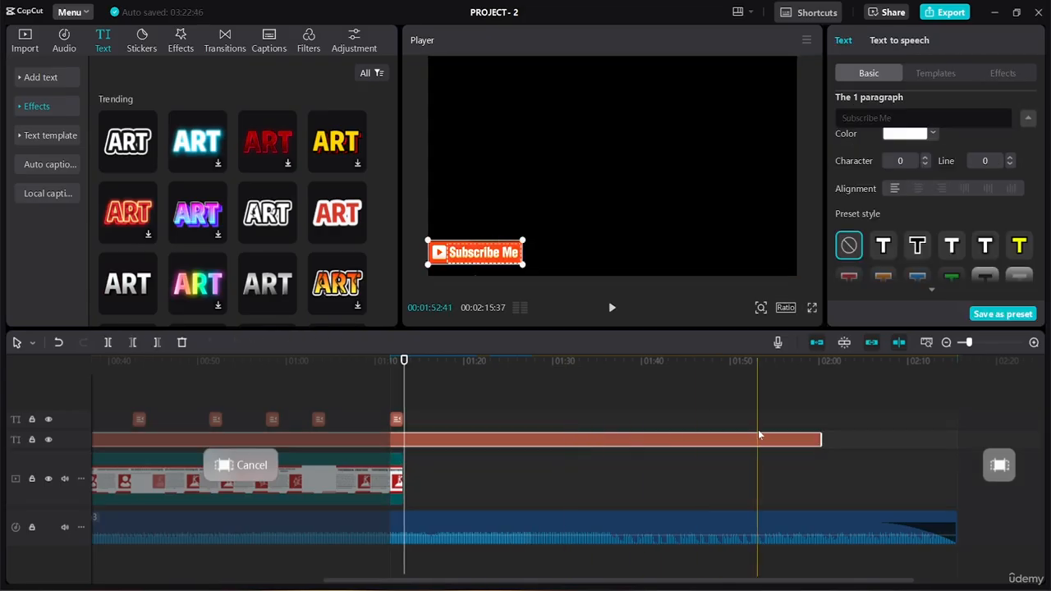
pyautogui.moveTo(815, 439); pyautogui.dragTo(401, 409)
pyautogui.click(624, 526)
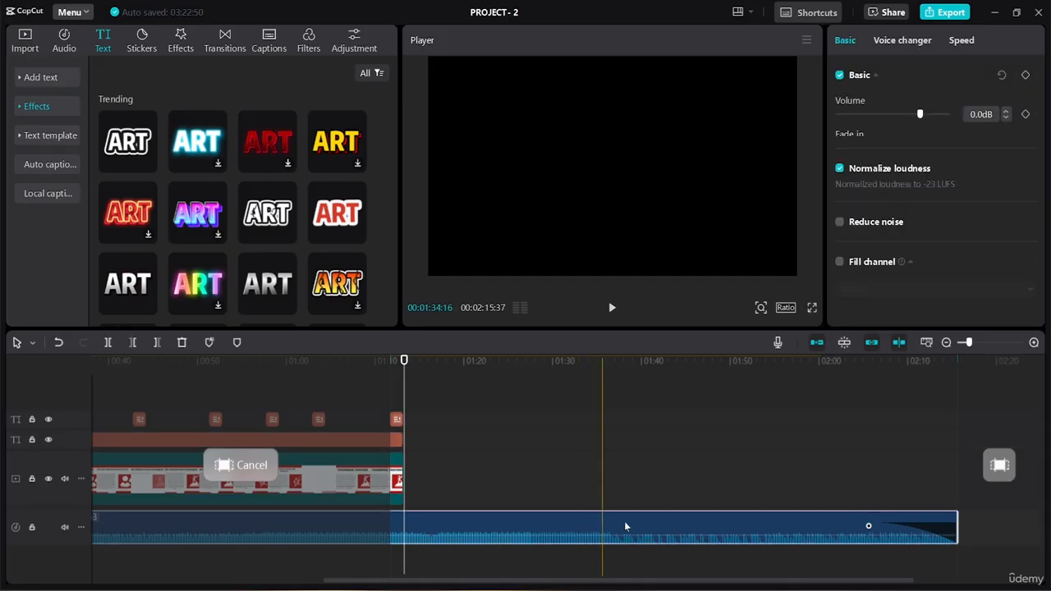
pyautogui.moveTo(955, 526); pyautogui.dragTo(403, 511)
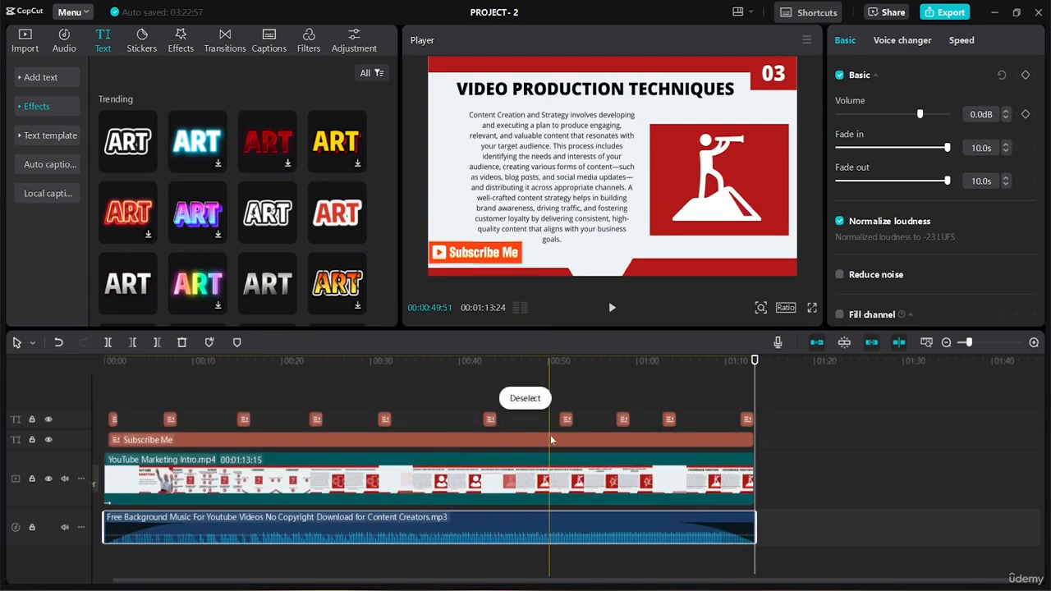
# Preview the ending from about 00:01:08 and extend the music, video and Subscribe Me text to about 00:01:22
pyautogui.click(706, 362)
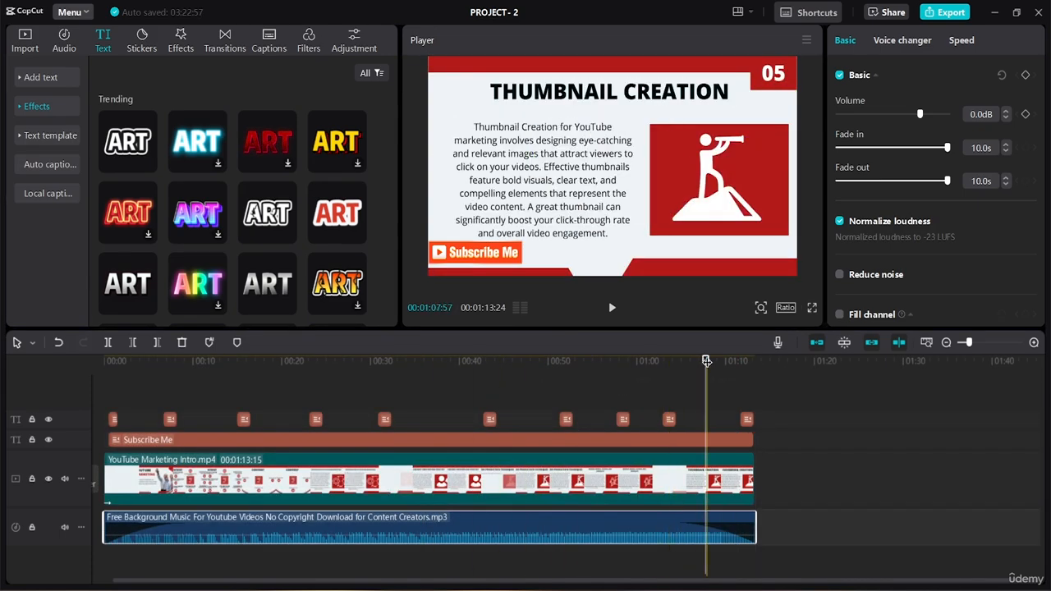
pyautogui.press('space')
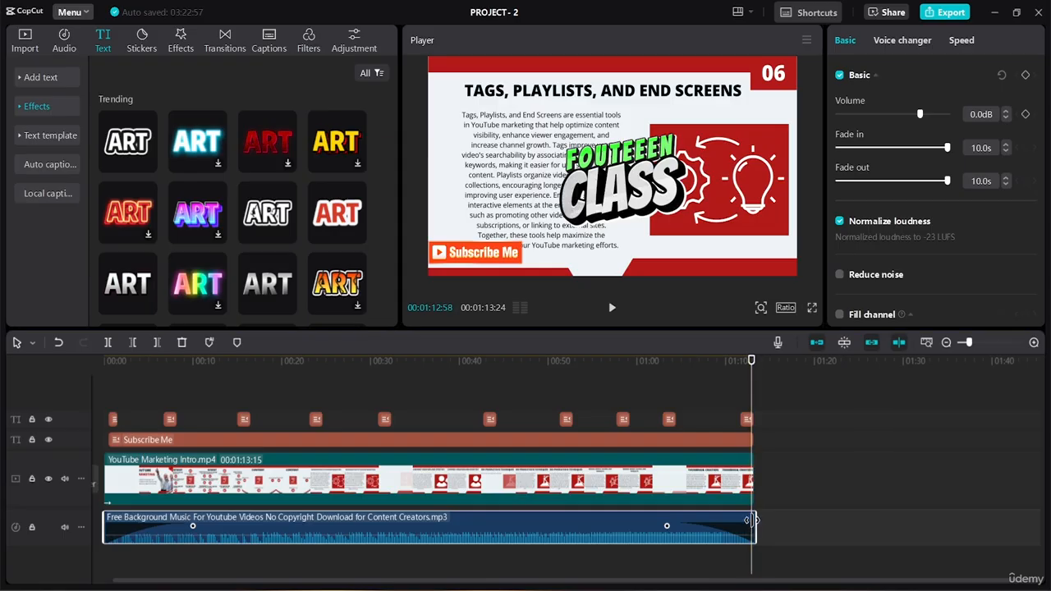
pyautogui.moveTo(751, 525); pyautogui.dragTo(839, 525)
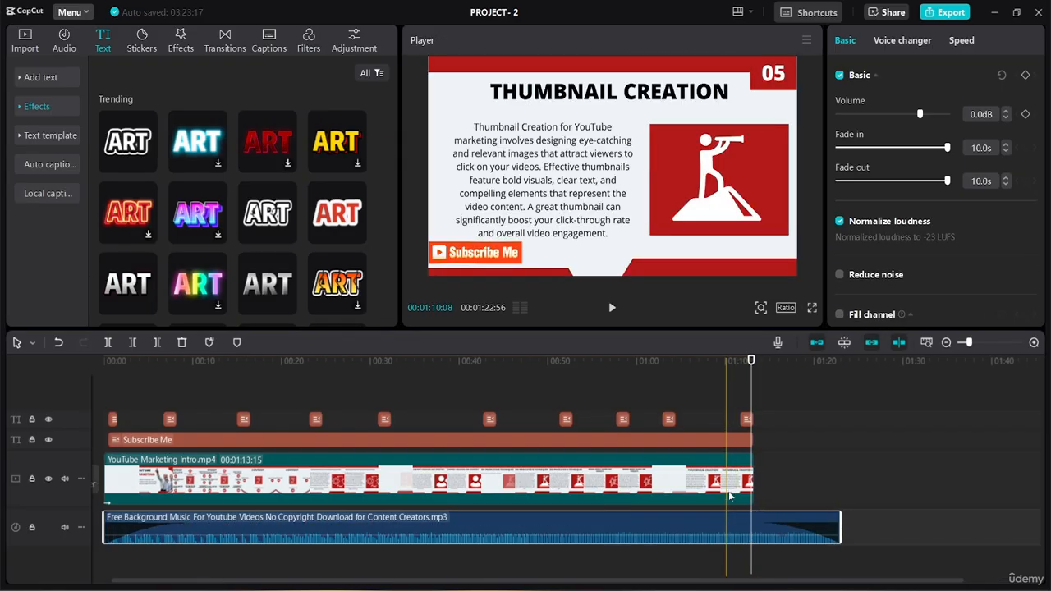
pyautogui.moveTo(751, 484); pyautogui.dragTo(830, 490)
pyautogui.moveTo(750, 440); pyautogui.dragTo(837, 440)
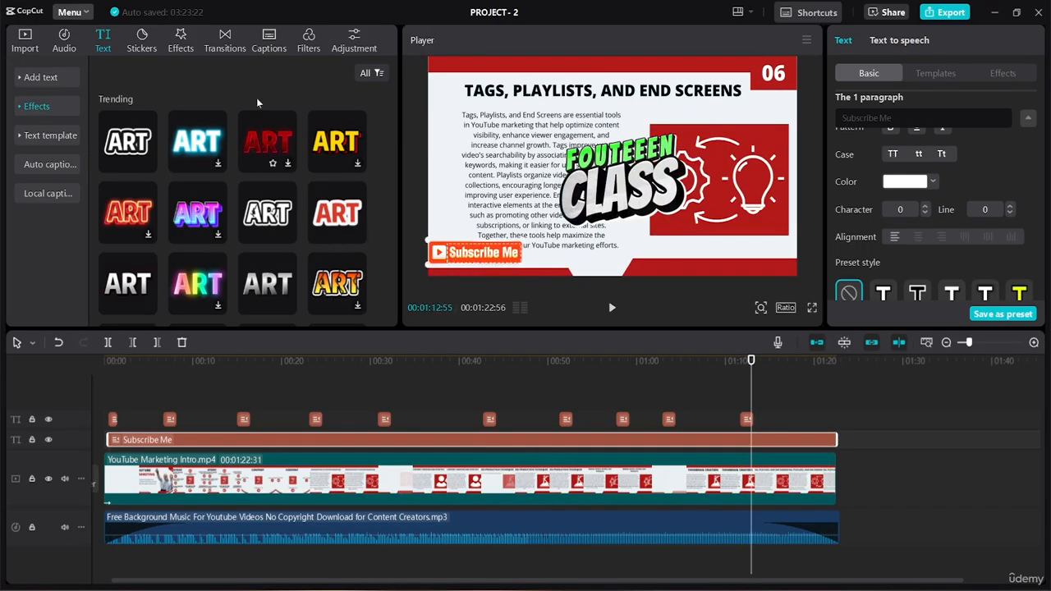
# Browse the sticker library, including the brand stickers and the Trending, Icons, Gaming, Emoji and Wrong categories, for an ending sticker
pyautogui.click(141, 43)
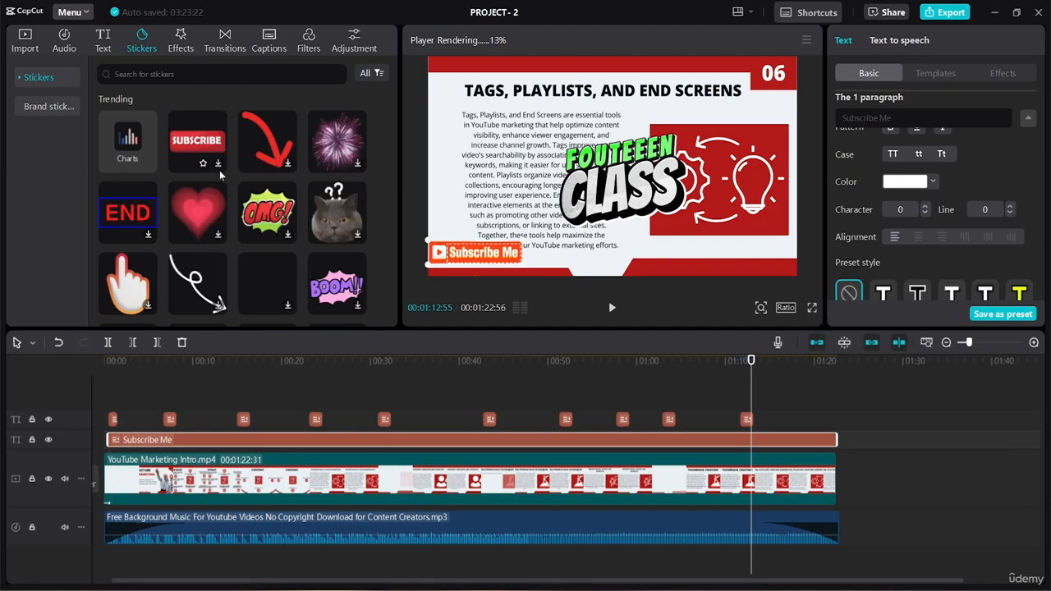
pyautogui.moveTo(393, 113); pyautogui.dragTo(411, 70)
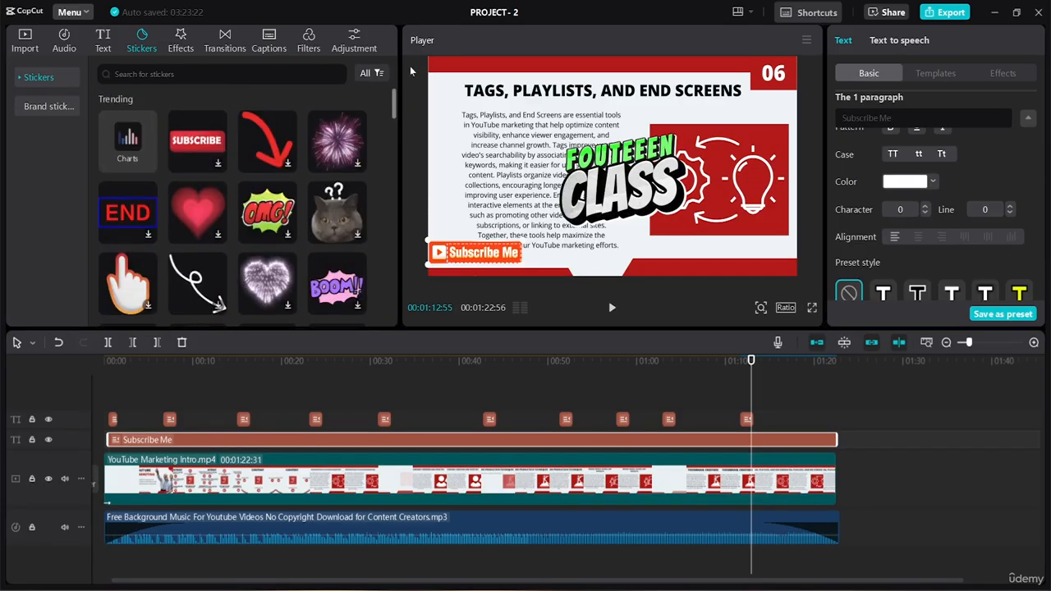
pyautogui.click(59, 106)
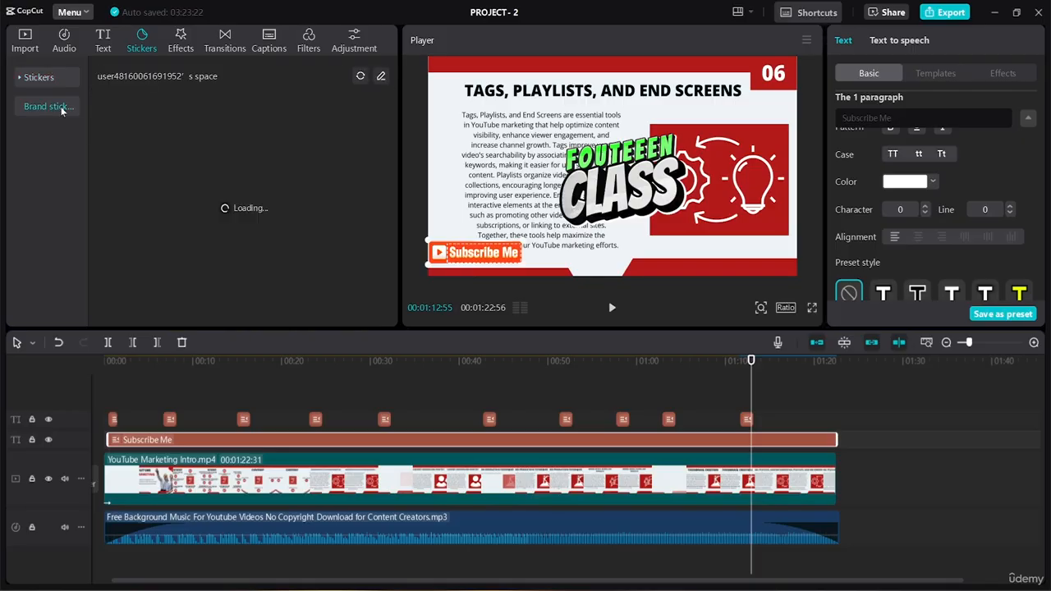
pyautogui.click(59, 78)
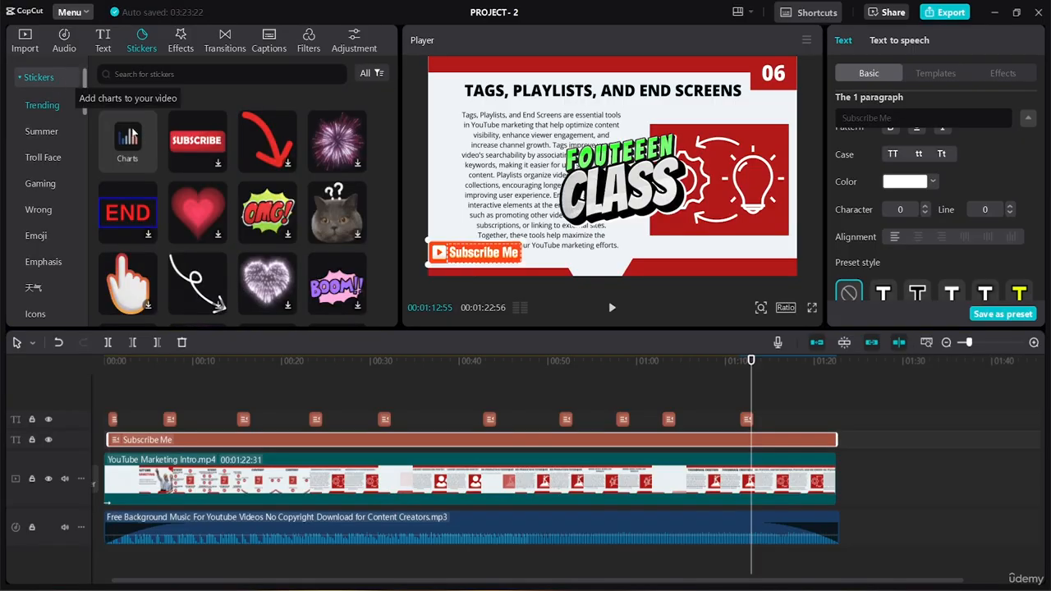
pyautogui.click(58, 312)
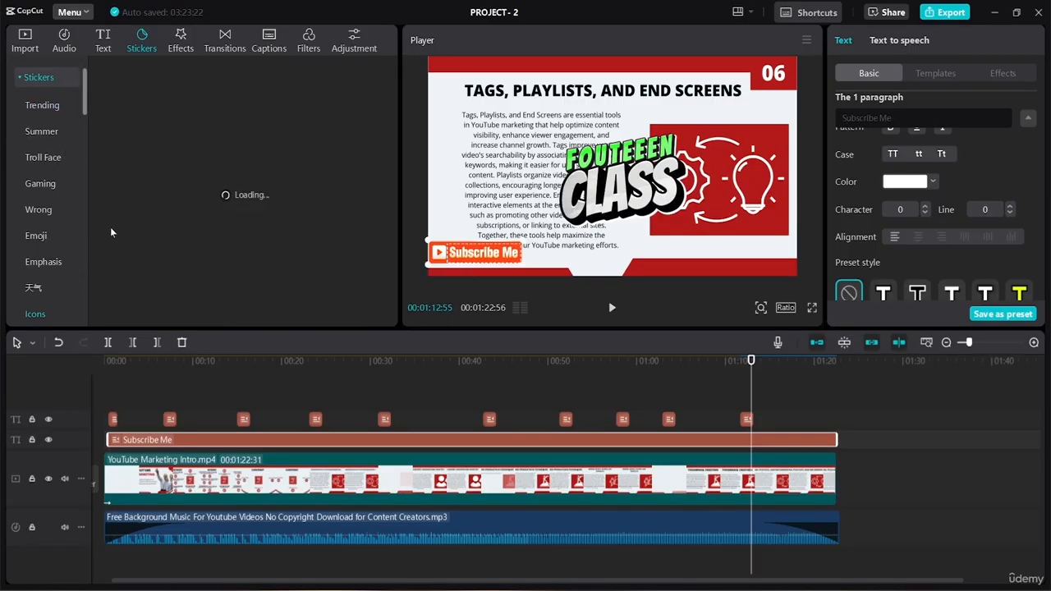
pyautogui.click(49, 106)
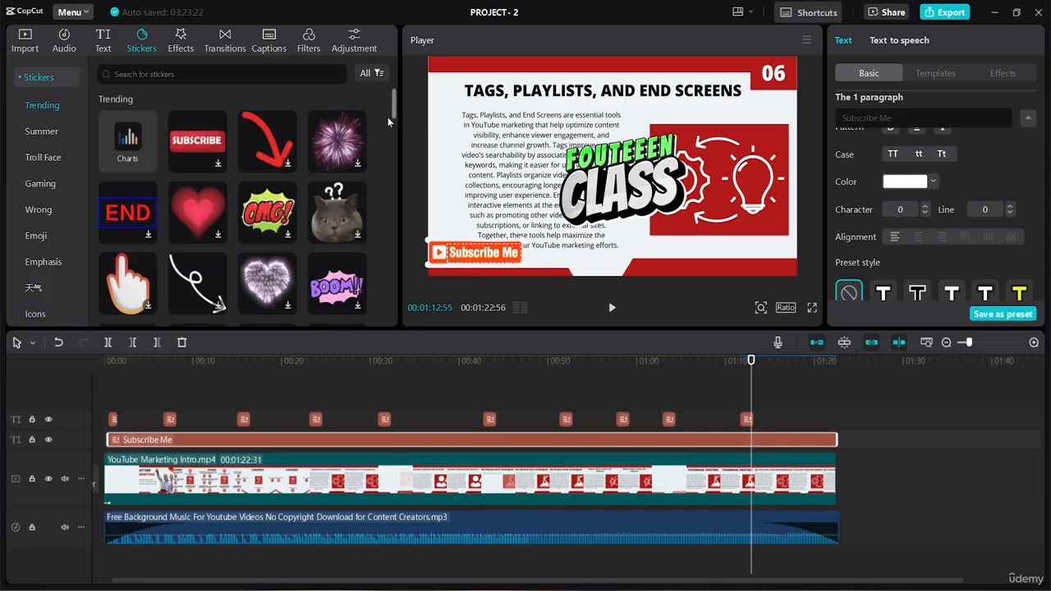
pyautogui.moveTo(393, 109); pyautogui.dragTo(416, 306)
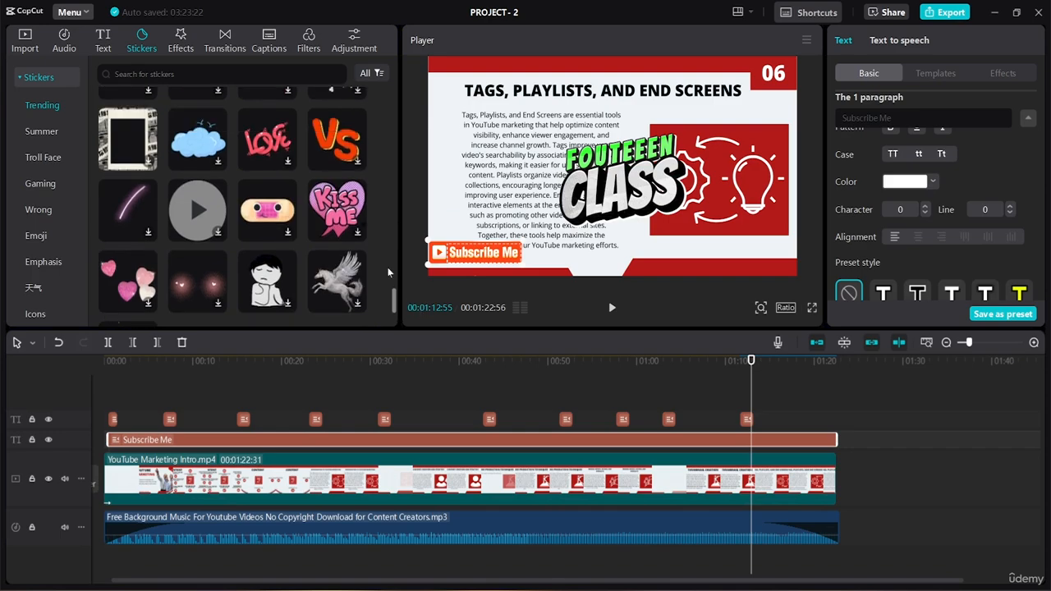
pyautogui.click(39, 184)
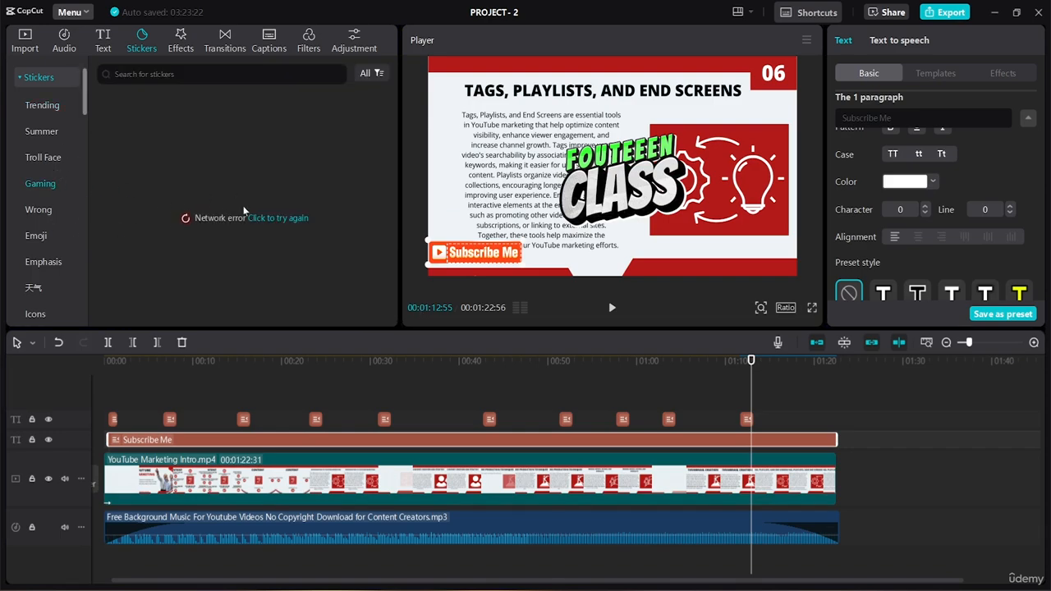
pyautogui.click(268, 218)
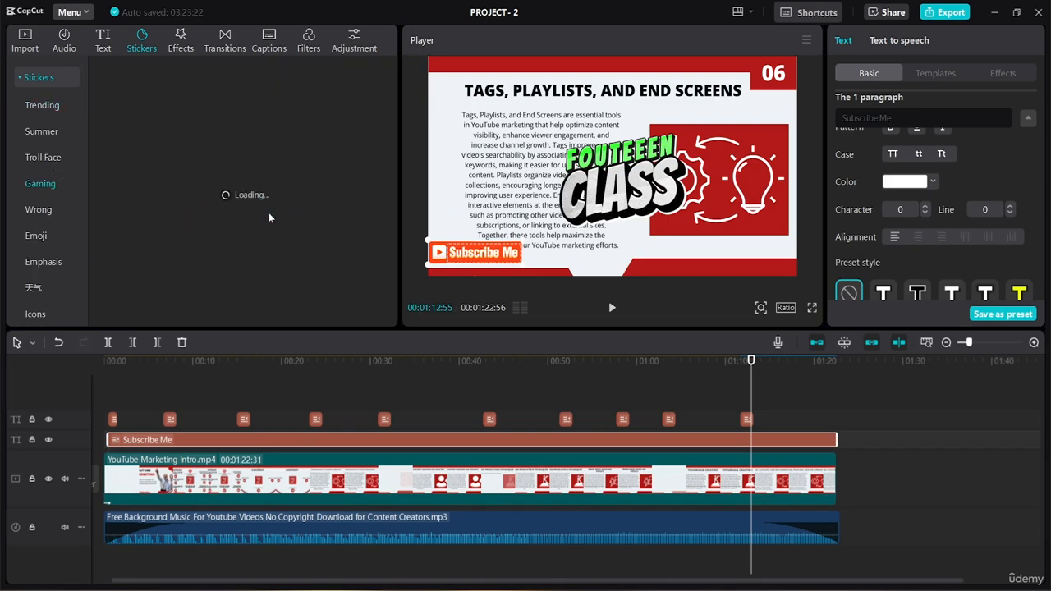
pyautogui.click(44, 237)
pyautogui.click(51, 207)
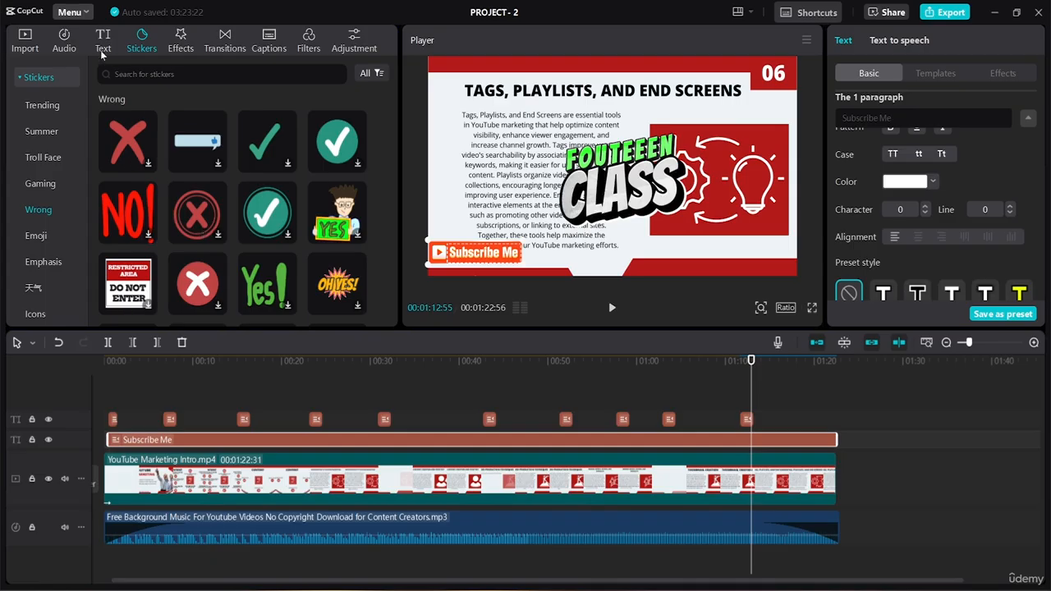
# Add the black SUBSCRIBE! sticker from the Trending category above the end of the video and shift it slightly earlier
pyautogui.click(48, 106)
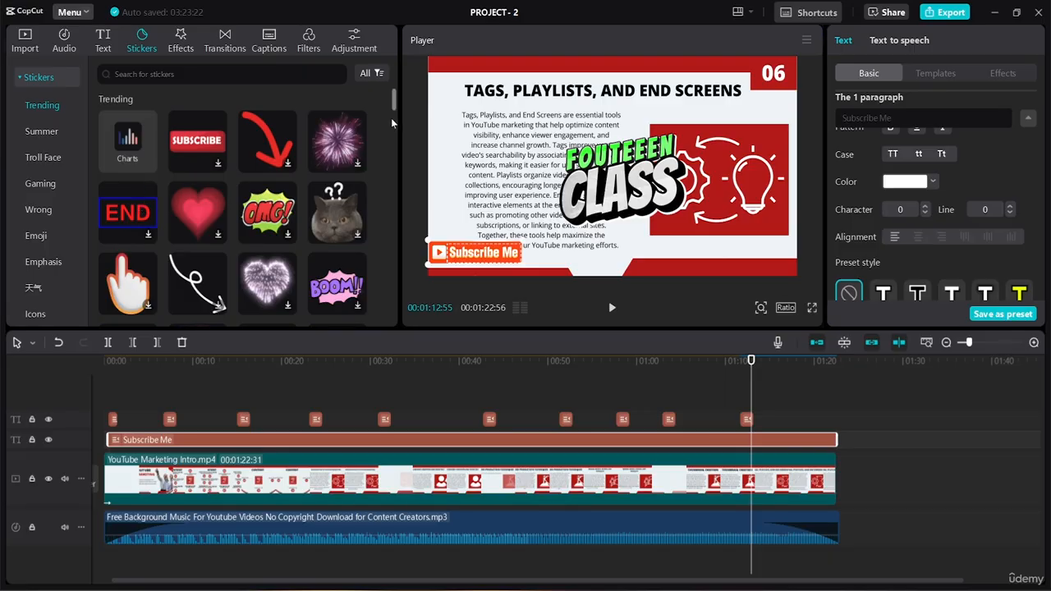
pyautogui.scroll(-3, 391, 119)
pyautogui.moveTo(395, 127)
pyautogui.mouseDown()
pyautogui.moveTo(397, 117)
pyautogui.moveTo(403, 130)
pyautogui.mouseUp()
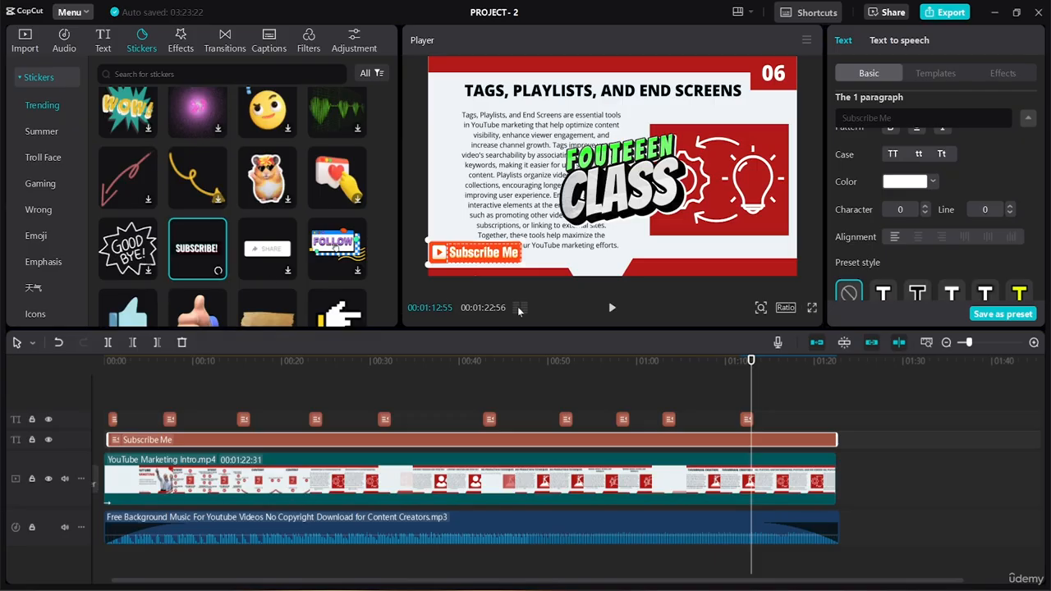
pyautogui.moveTo(202, 247); pyautogui.dragTo(810, 416)
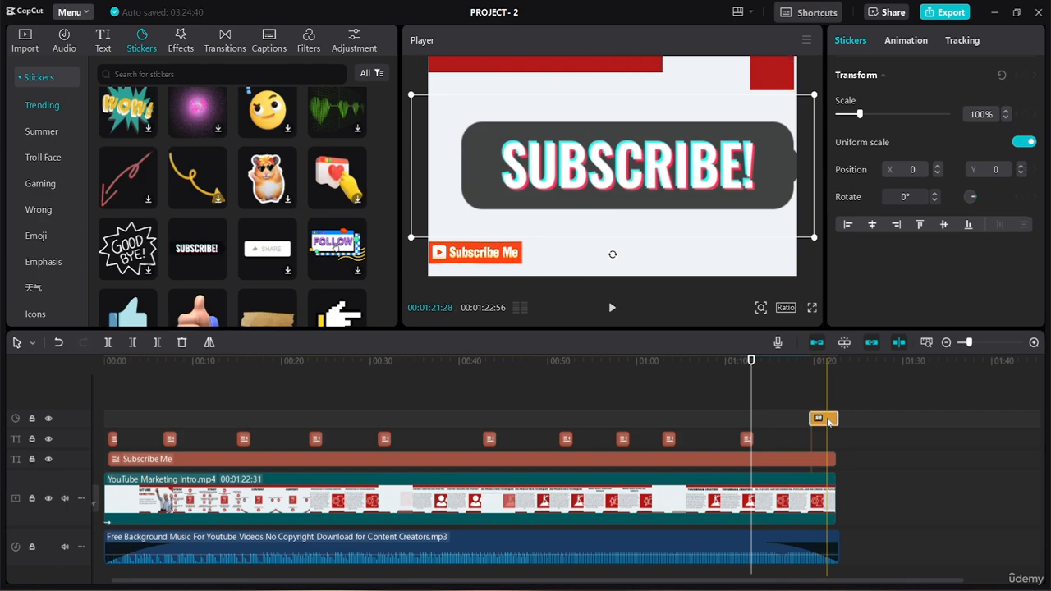
pyautogui.moveTo(825, 420); pyautogui.dragTo(821, 422)
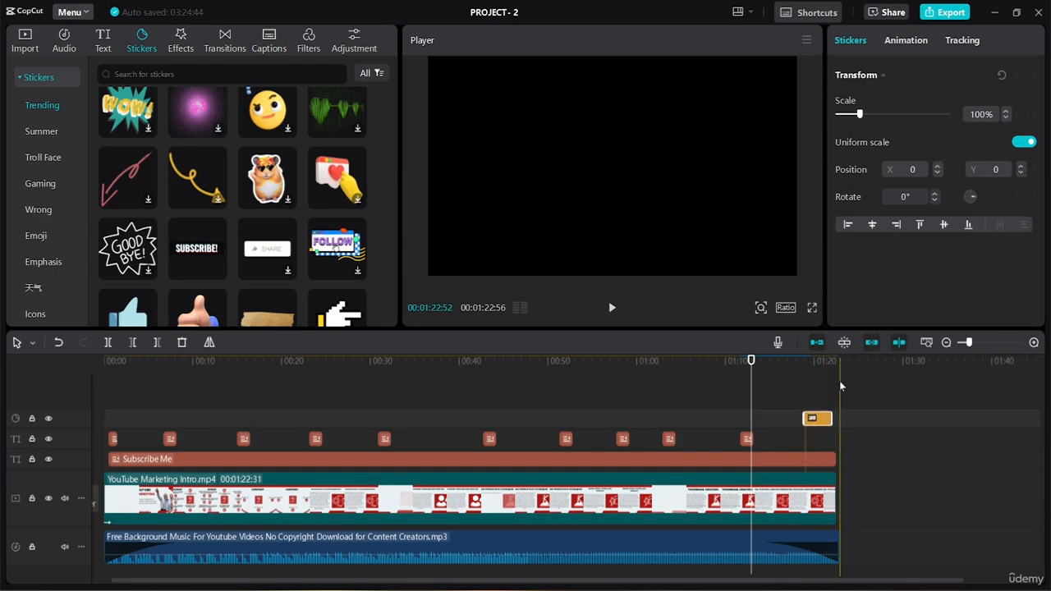
# Extend the video, Subscribe Me text and SUBSCRIBE! sticker to the end of the music at about 00:01:22
pyautogui.click(838, 378)
pyautogui.moveTo(841, 361)
pyautogui.mouseDown()
pyautogui.moveTo(830, 364)
pyautogui.moveTo(838, 370)
pyautogui.mouseUp()
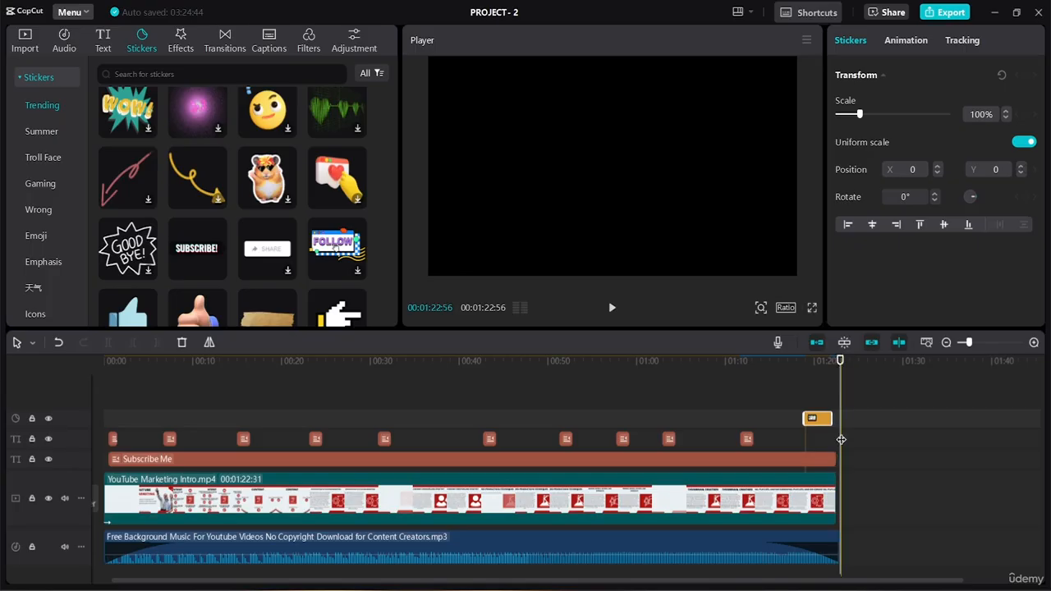
pyautogui.moveTo(834, 486); pyautogui.dragTo(838, 461)
pyautogui.click(825, 419)
pyautogui.moveTo(831, 421); pyautogui.dragTo(834, 421)
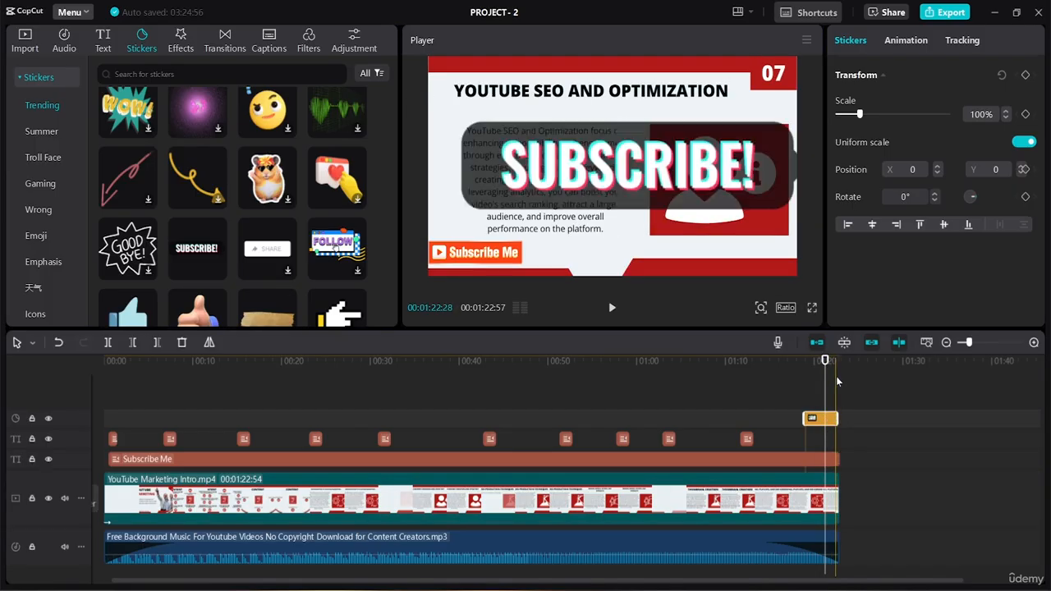
# Play back the ending of the project and check how the SUBSCRIBE! sticker appears over slides 06 and 07
pyautogui.click(833, 367)
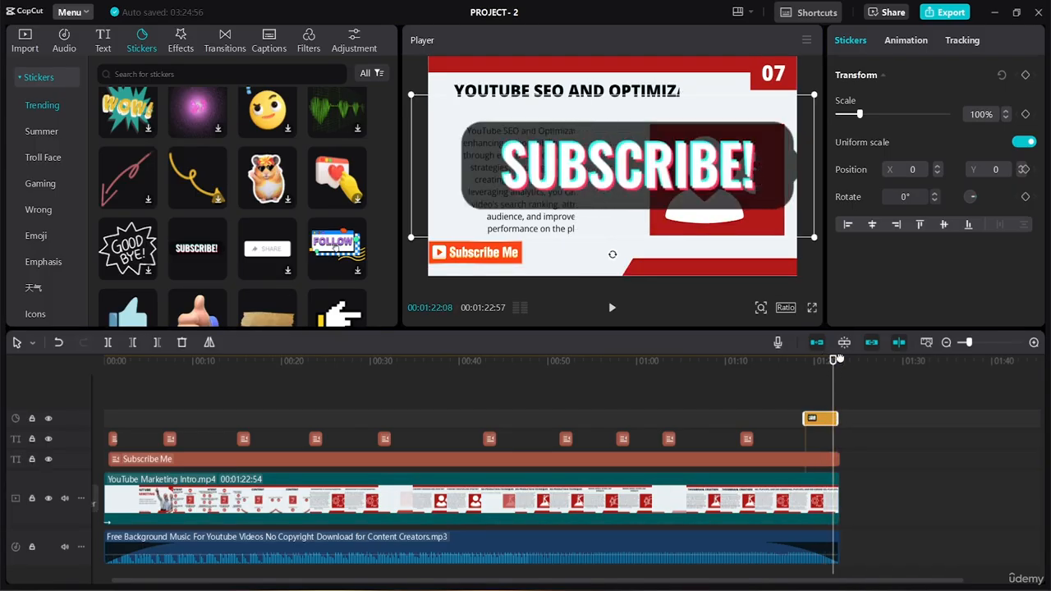
pyautogui.click(837, 364)
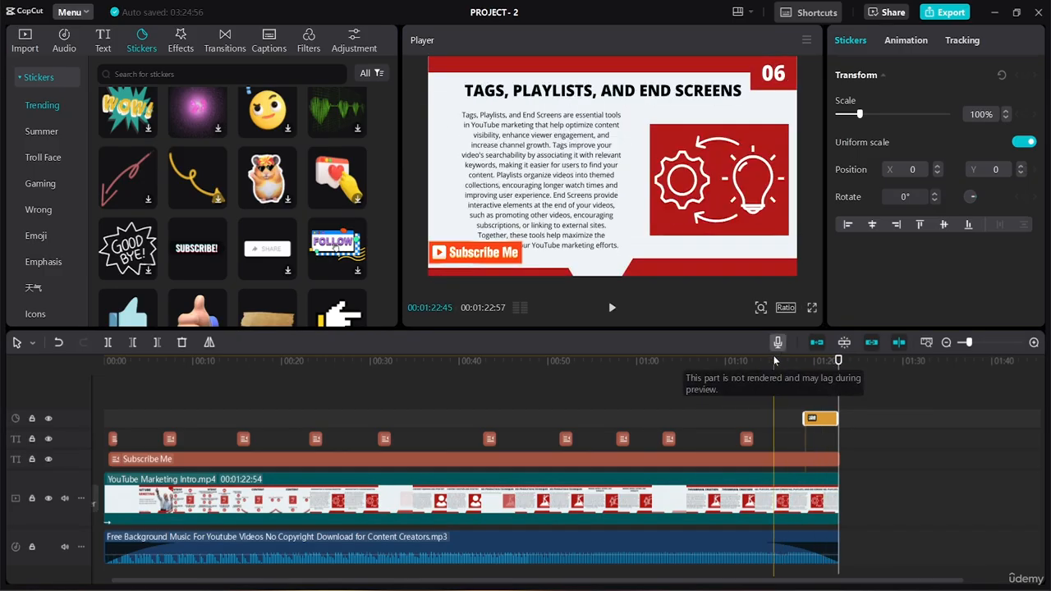
pyautogui.click(783, 376)
pyautogui.click(721, 367)
pyautogui.press('space')
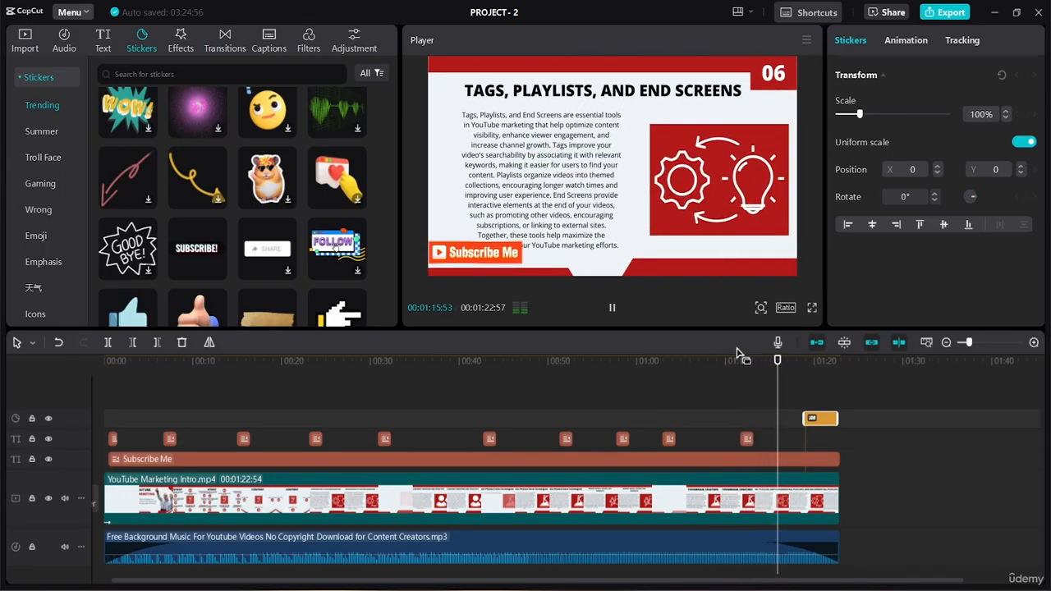
pyautogui.click(805, 360)
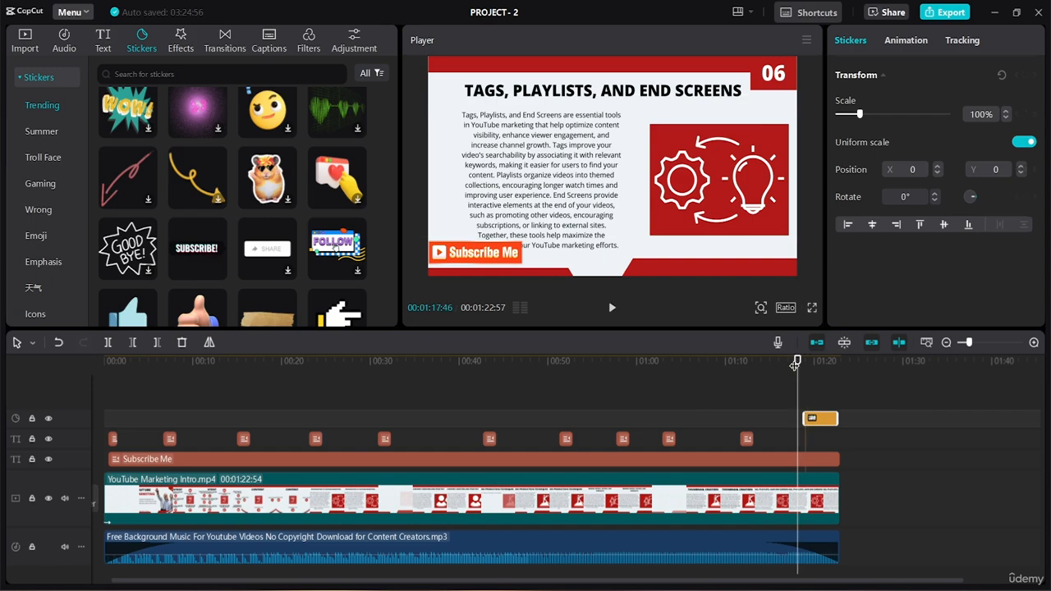
pyautogui.press('space')
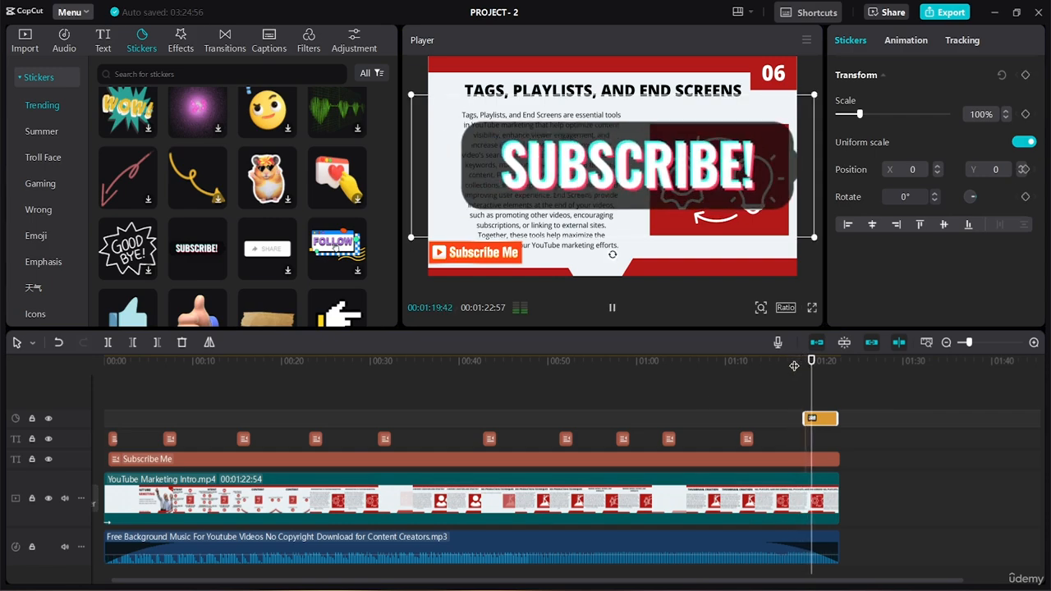
pyautogui.press('space')
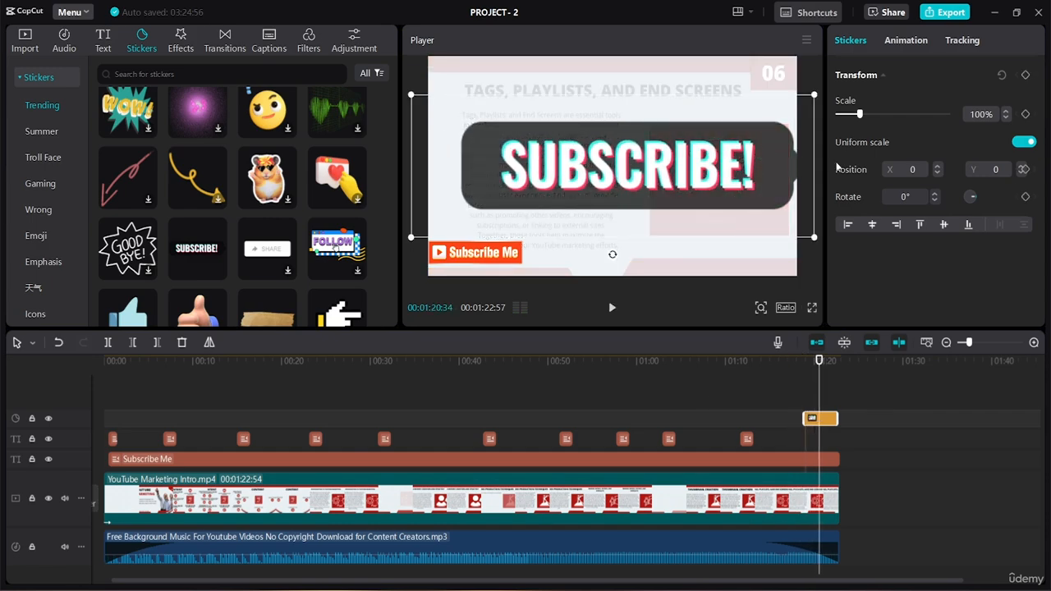
# Shrink the SUBSCRIBE! sticker to 18% scale, move it to X -413, Y -666 and preview it at the end of the video
pyautogui.moveTo(859, 115); pyautogui.dragTo(842, 115)
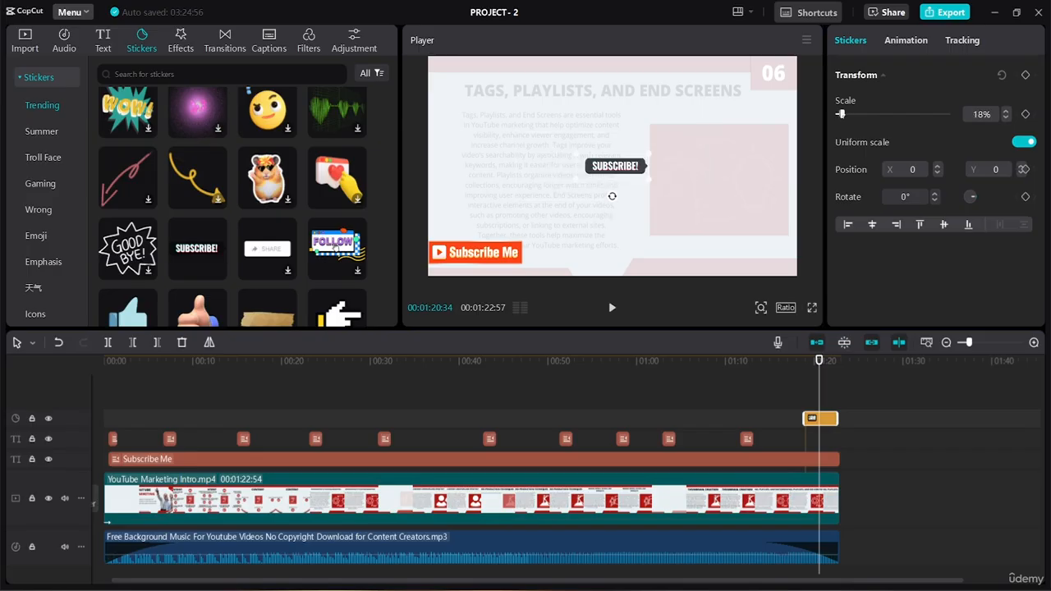
pyautogui.moveTo(619, 168); pyautogui.dragTo(580, 236)
pyautogui.click(733, 386)
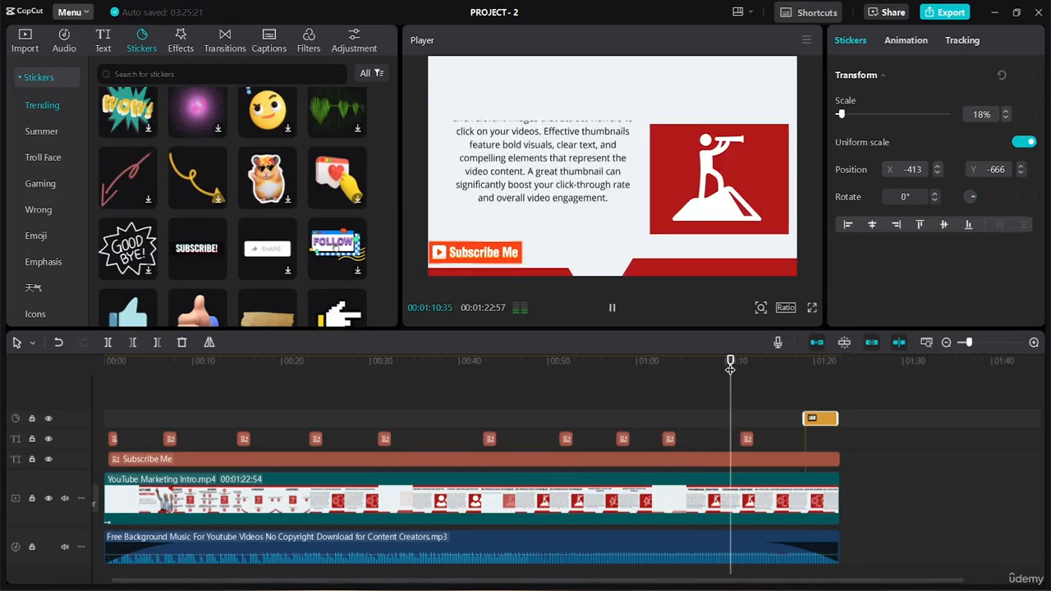
pyautogui.press('space')
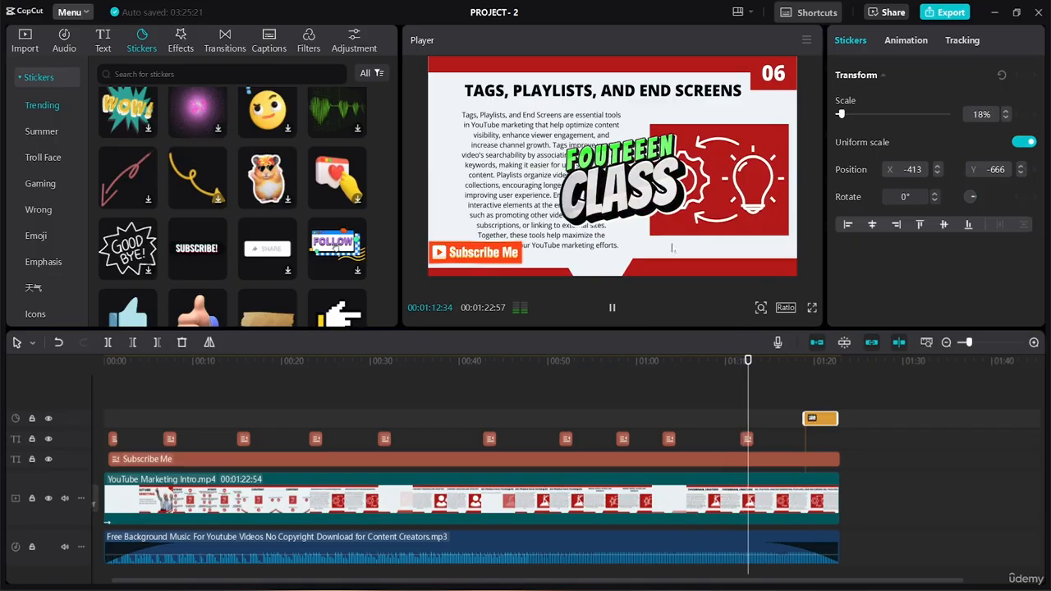
pyautogui.press('space')
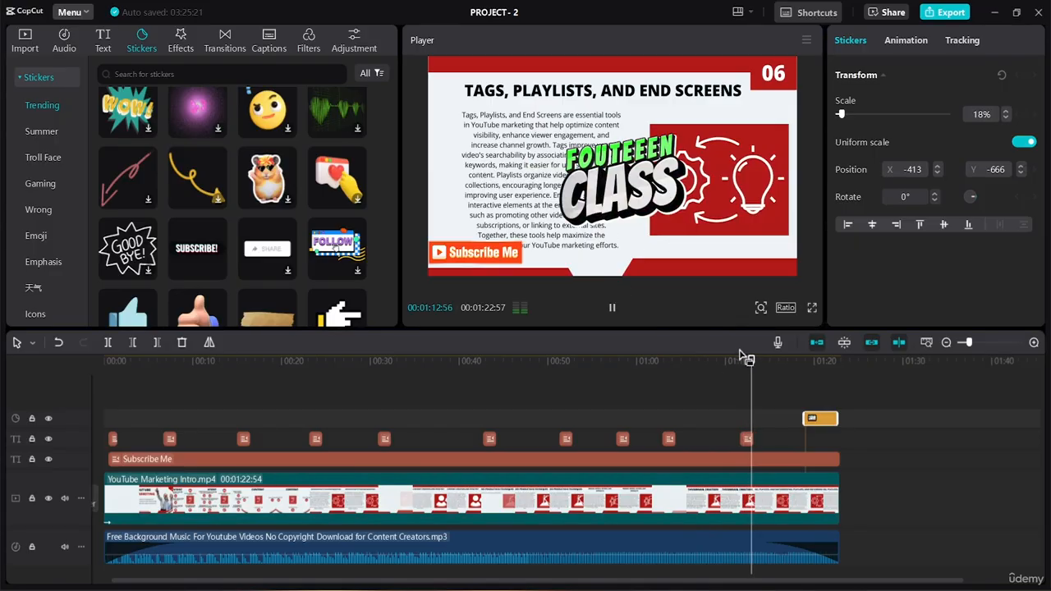
pyautogui.moveTo(750, 361); pyautogui.dragTo(794, 362)
pyautogui.press('space')
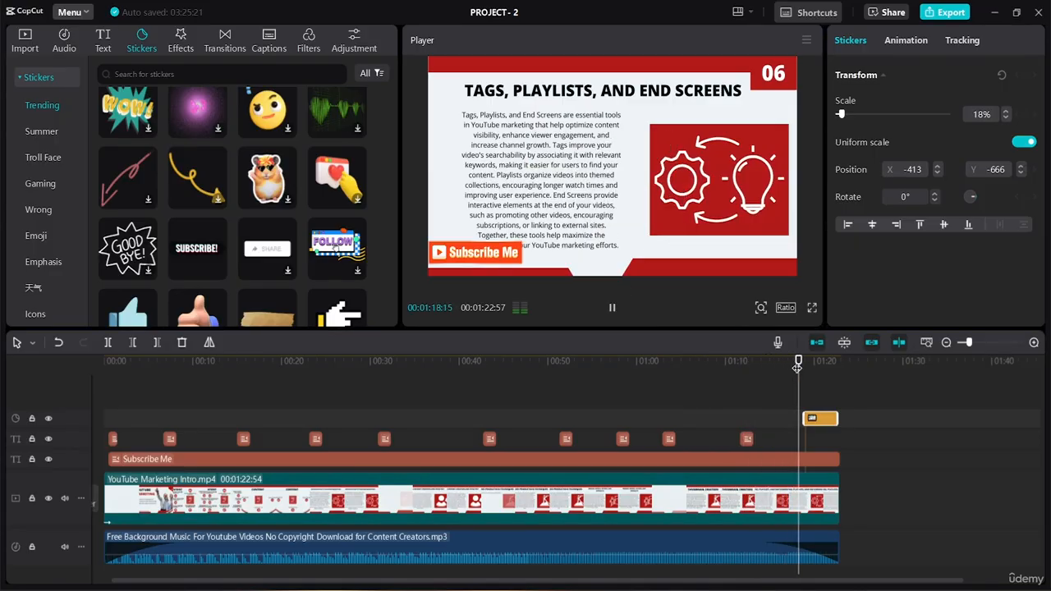
pyautogui.press('space')
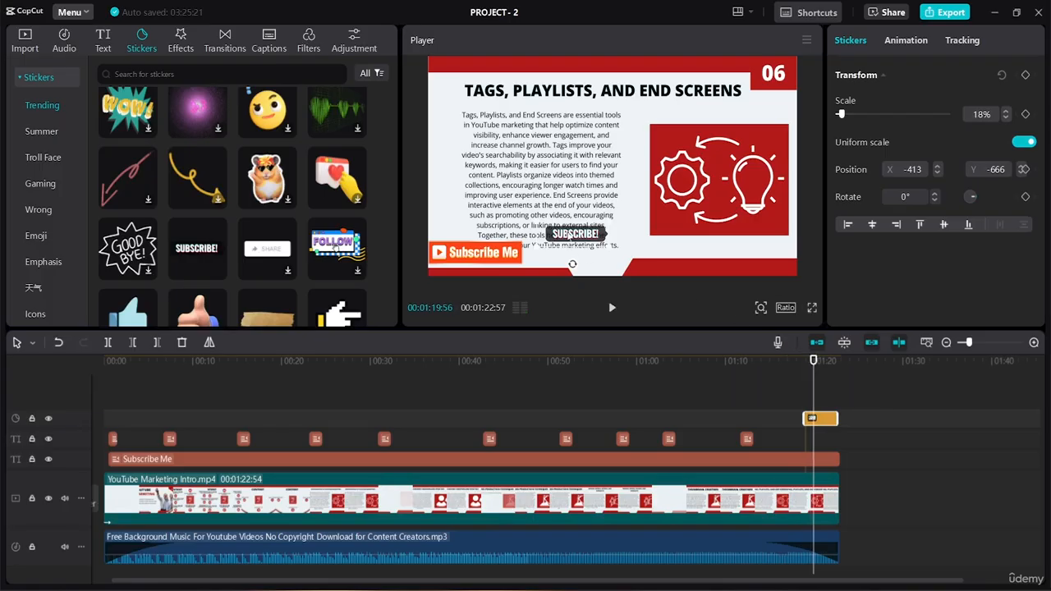
# Enlarge the SUBSCRIBE! sticker to 43% scale, place it at X 1028, Y -620 below slide 06's red graphic, and preview it
pyautogui.moveTo(617, 248); pyautogui.dragTo(751, 245)
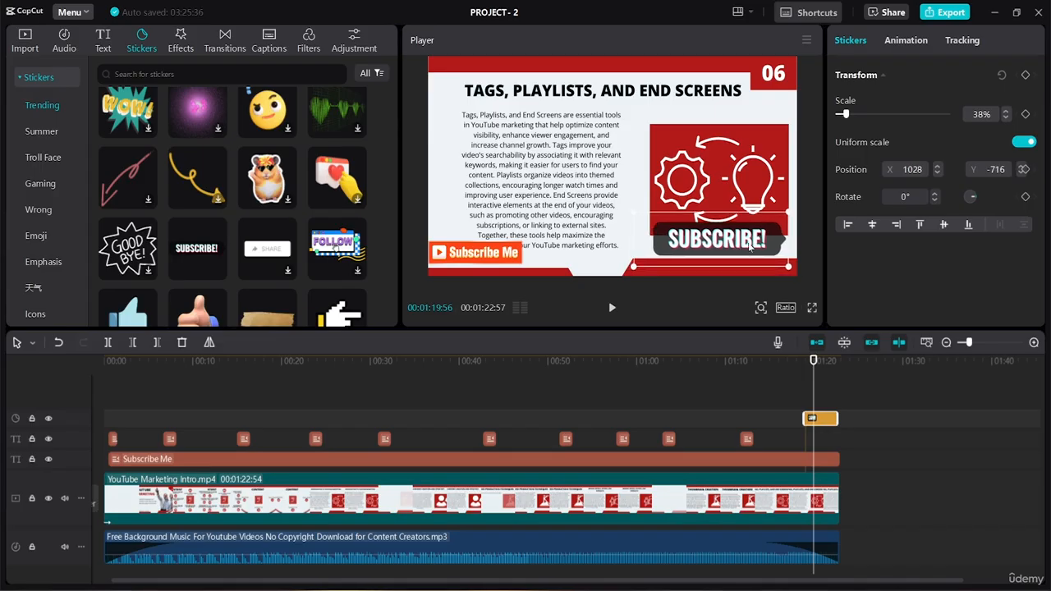
pyautogui.moveTo(794, 212); pyautogui.dragTo(758, 256)
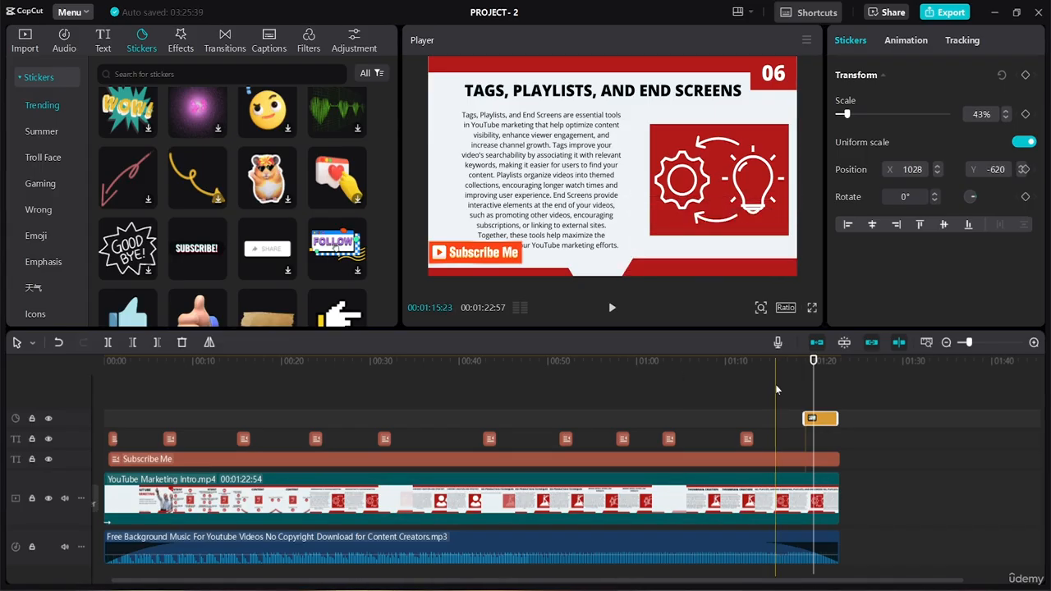
pyautogui.click(785, 361)
pyautogui.press('space')
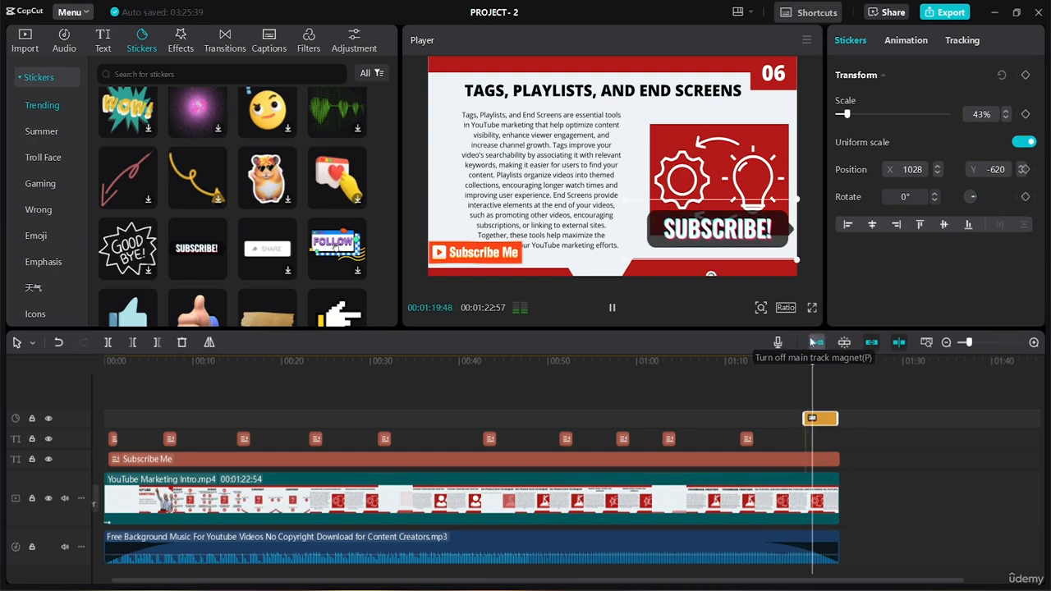
pyautogui.press('space')
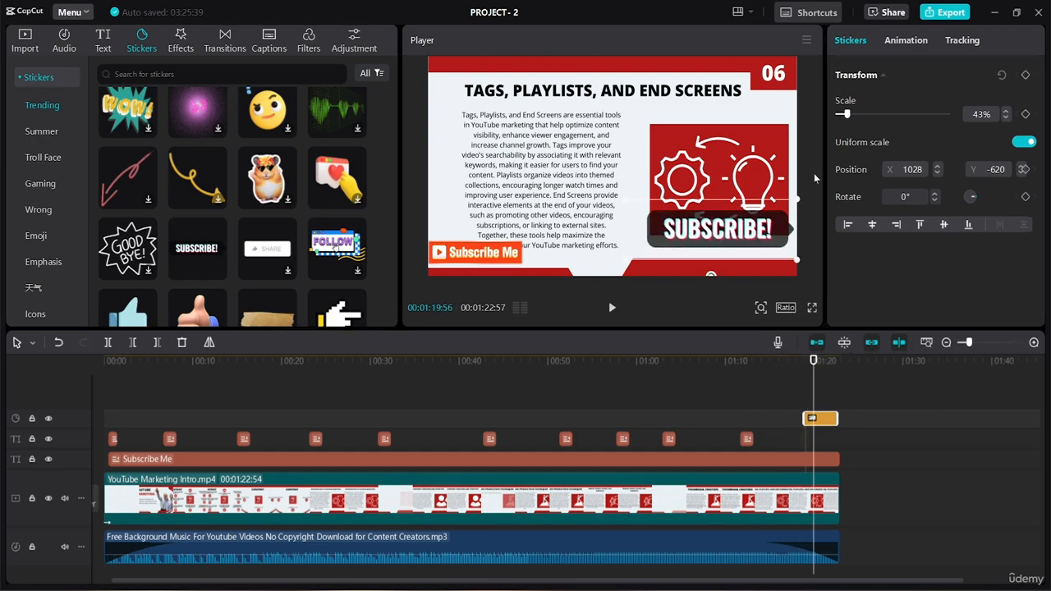
# Set the project's aspect ratio to 16:9
pyautogui.click(787, 307)
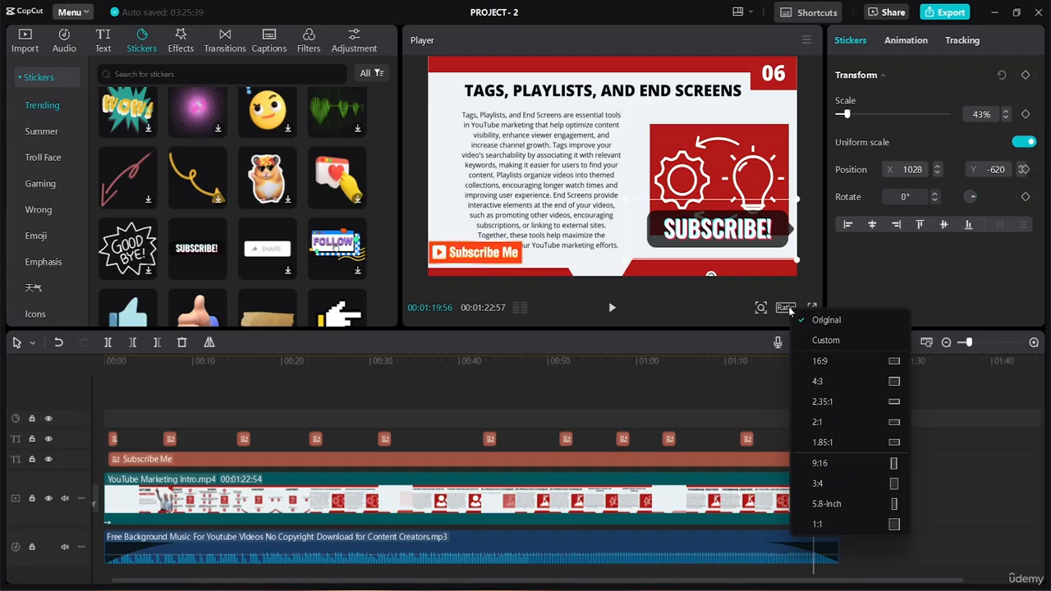
pyautogui.click(842, 362)
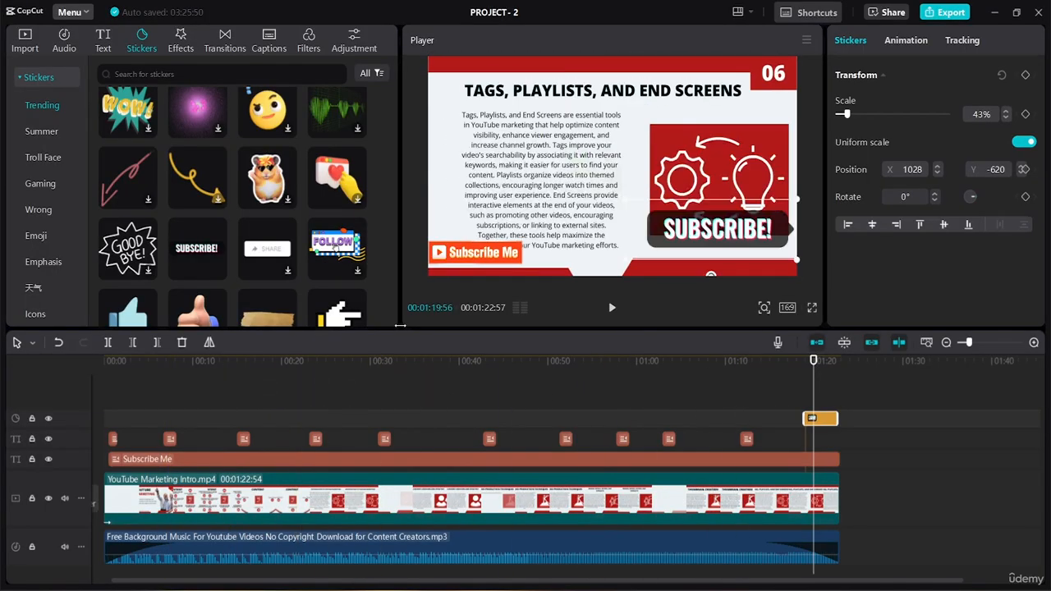
# Open the export settings of the project, keep the resolution at 1080P and set the bit rate to Recommended
pyautogui.click(945, 12)
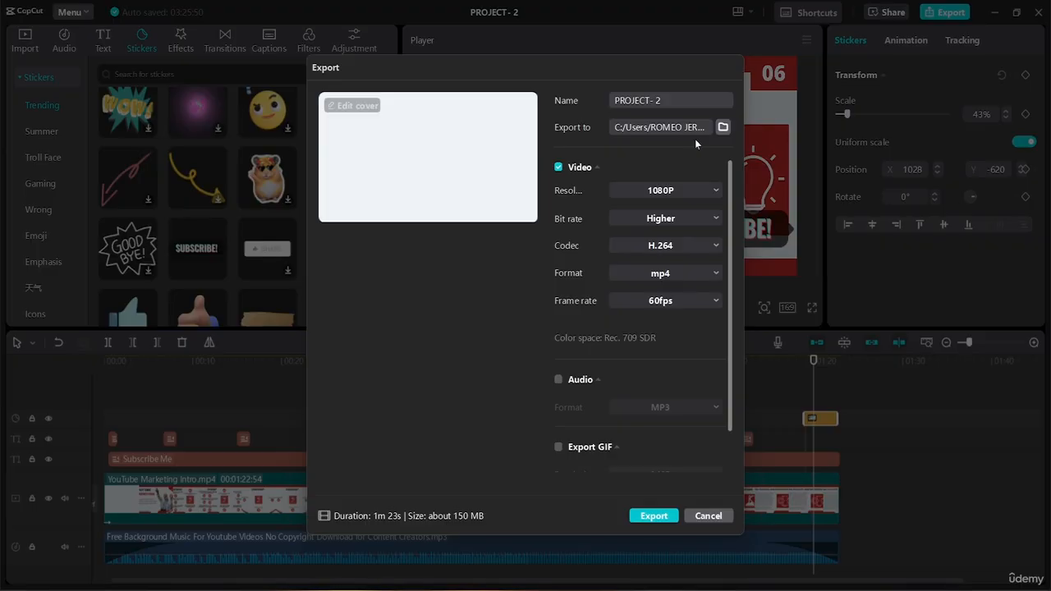
pyautogui.click(665, 191)
pyautogui.click(493, 282)
pyautogui.click(655, 218)
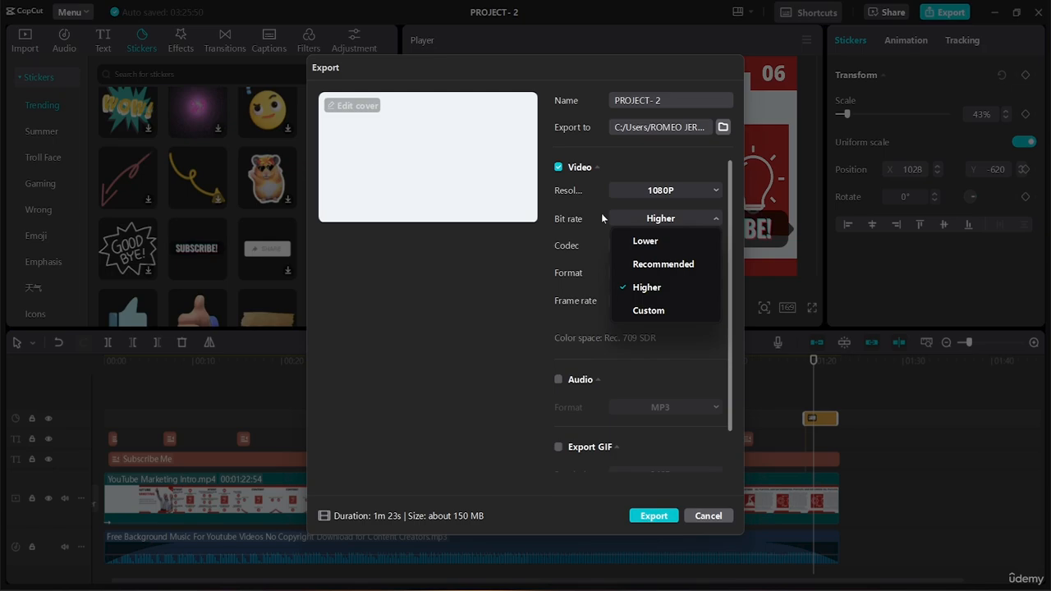
pyautogui.click(659, 263)
pyautogui.click(655, 221)
pyautogui.click(499, 271)
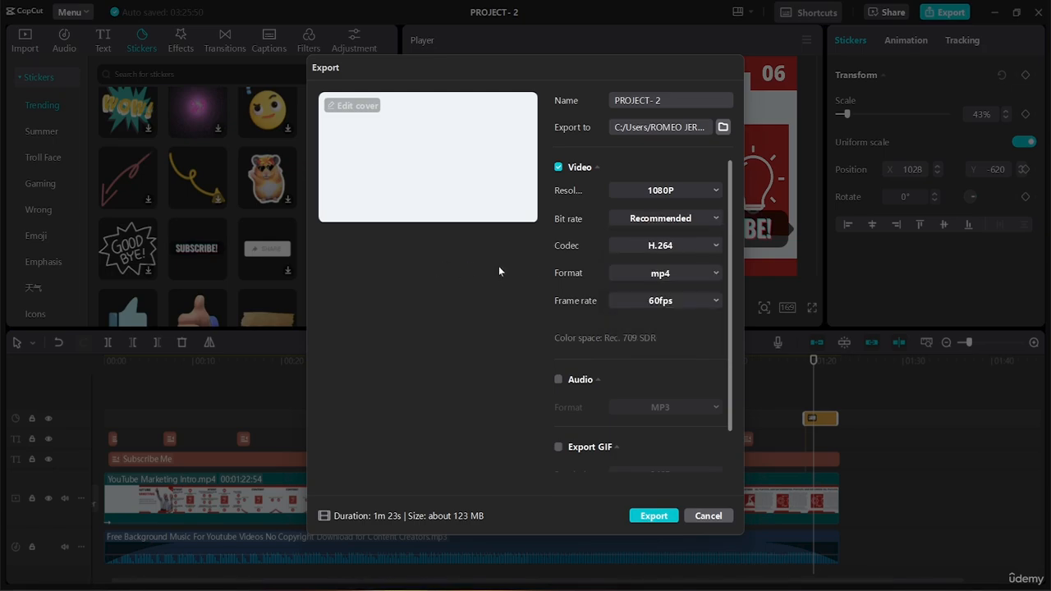
# Review the codec, format and frame rate options of the export, keeping H.264, mp4 and 60fps
pyautogui.click(657, 245)
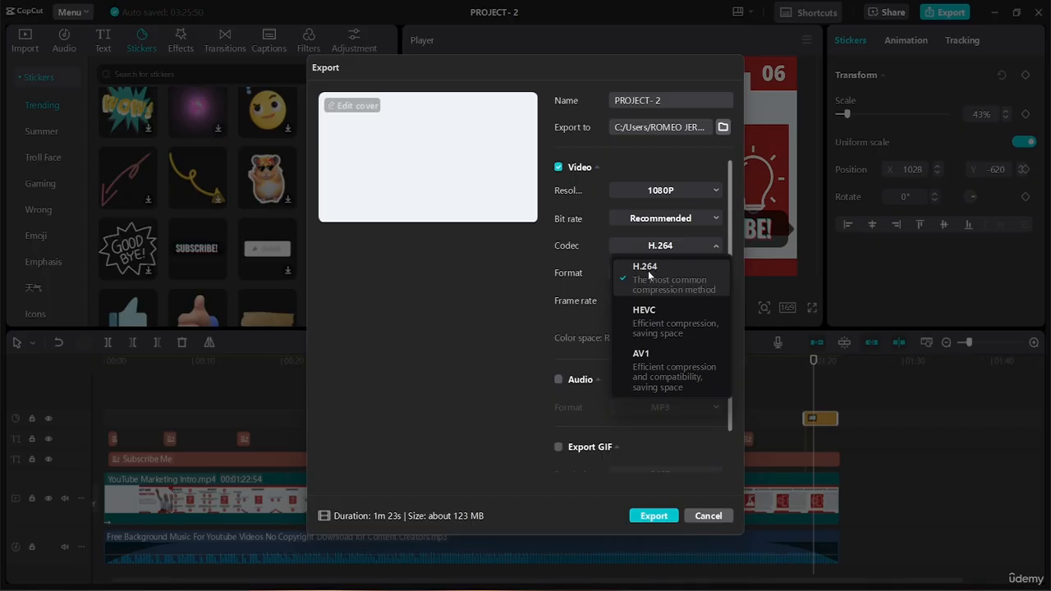
pyautogui.click(646, 279)
pyautogui.click(647, 274)
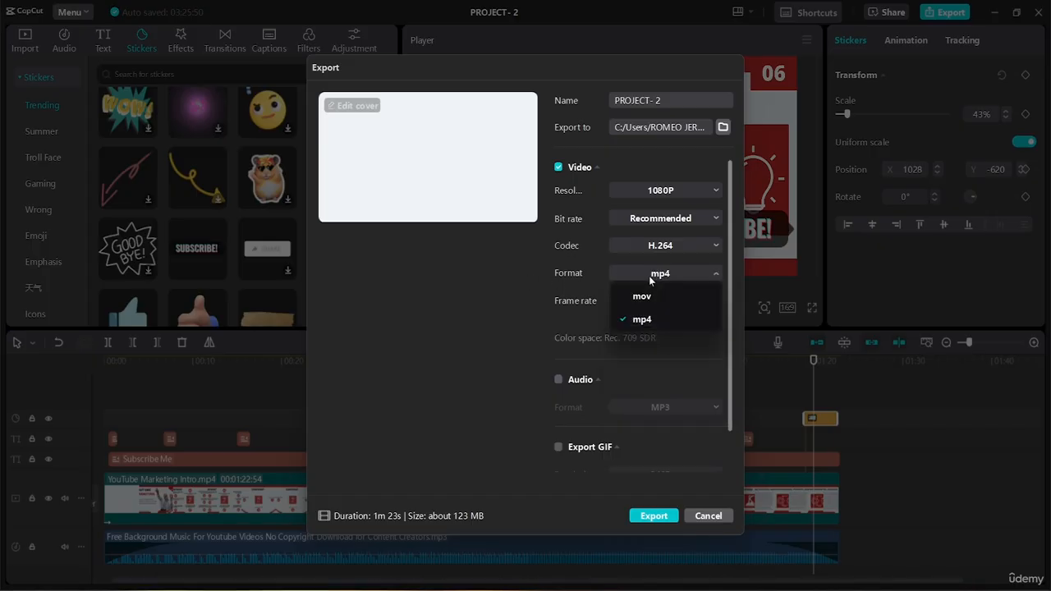
pyautogui.click(527, 312)
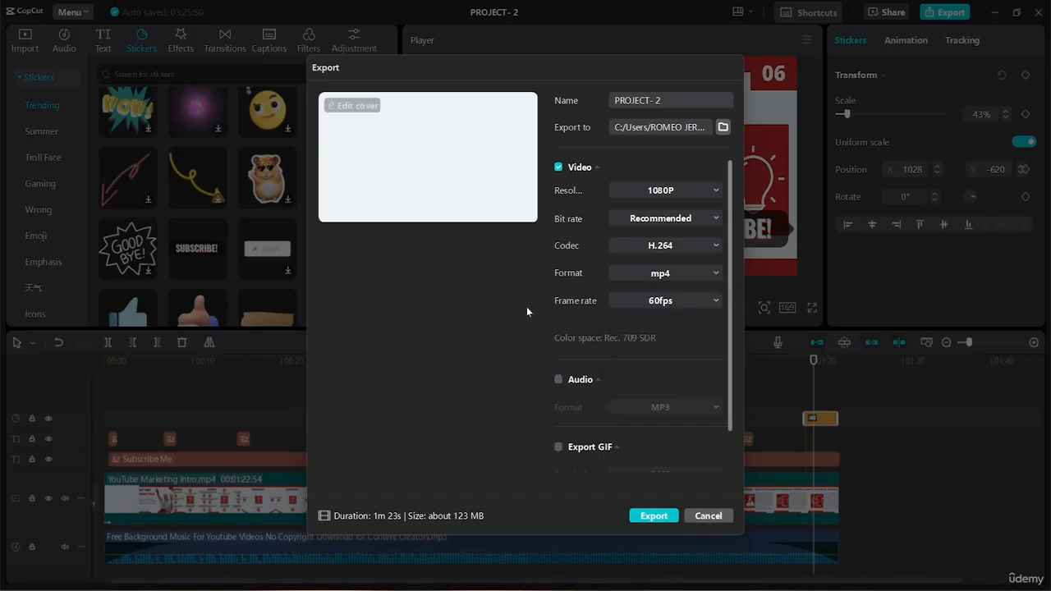
pyautogui.click(687, 298)
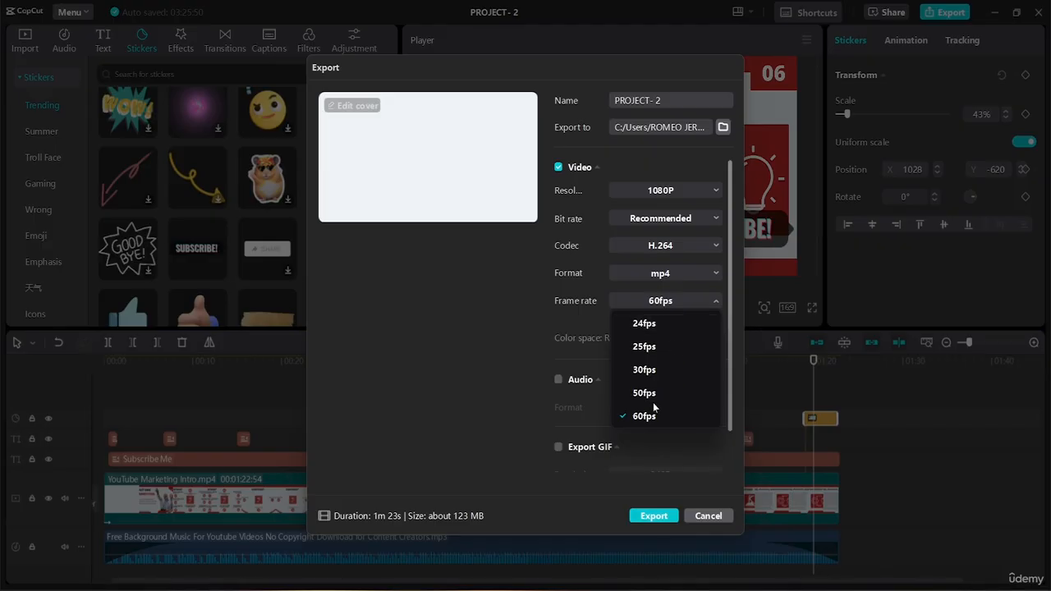
pyautogui.click(478, 396)
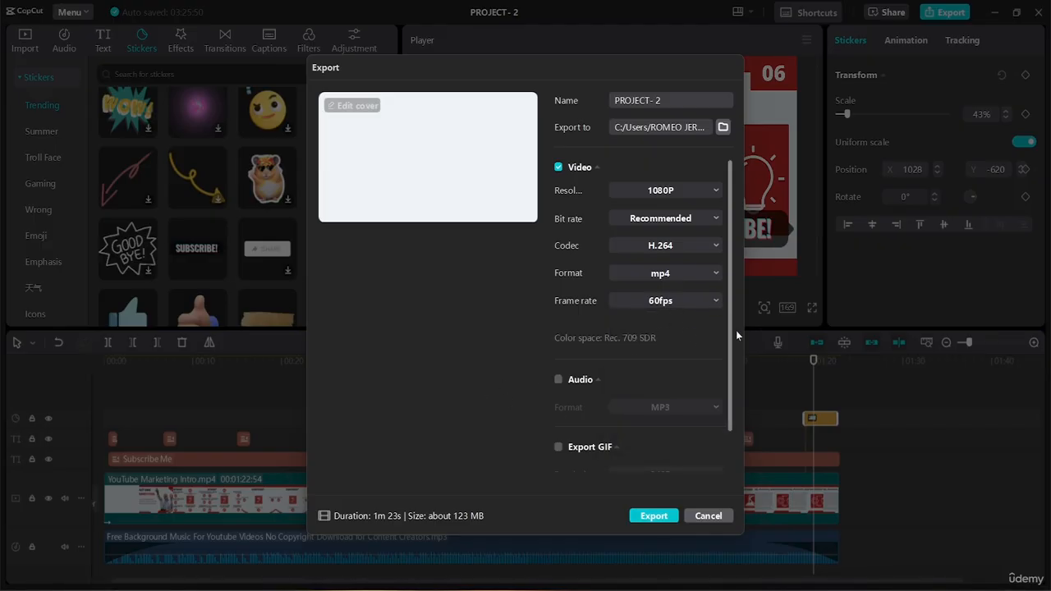
# Enable the copyright check for the export and export the PROJECT- 2 video
pyautogui.scroll(-2, 736, 330)
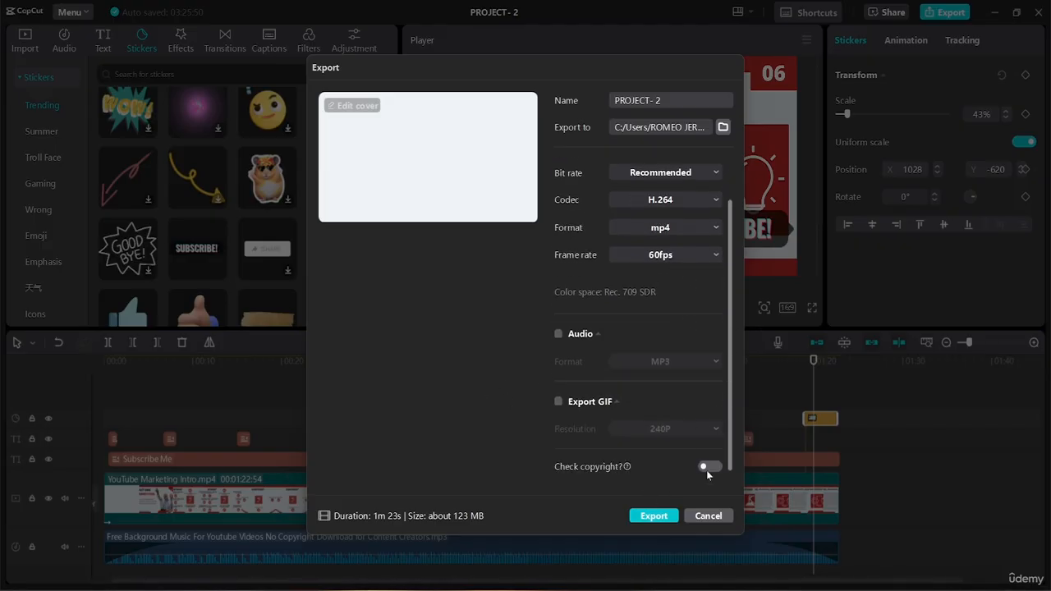
pyautogui.click(706, 467)
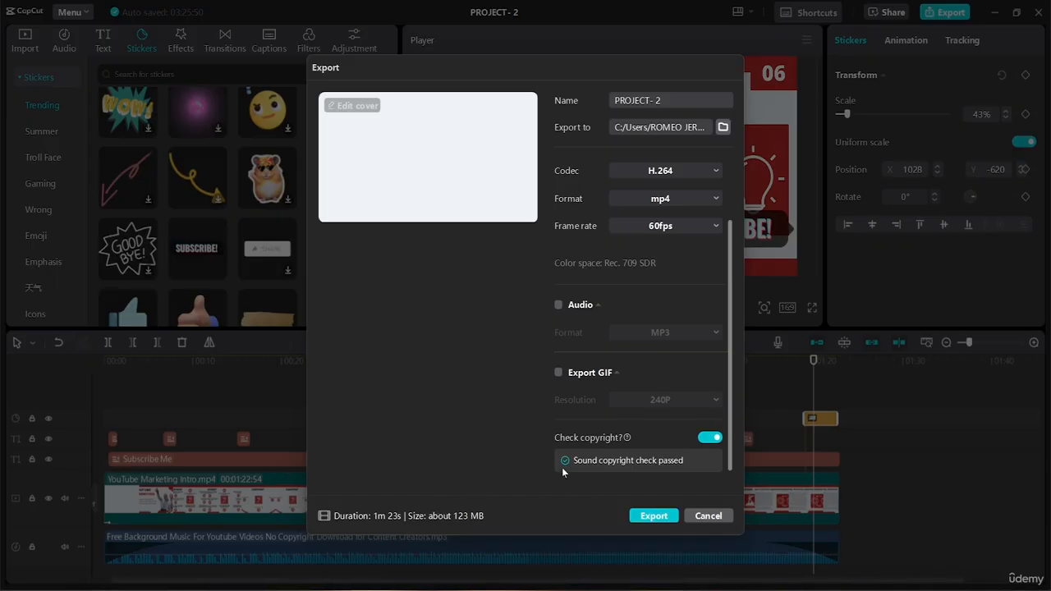
pyautogui.click(654, 516)
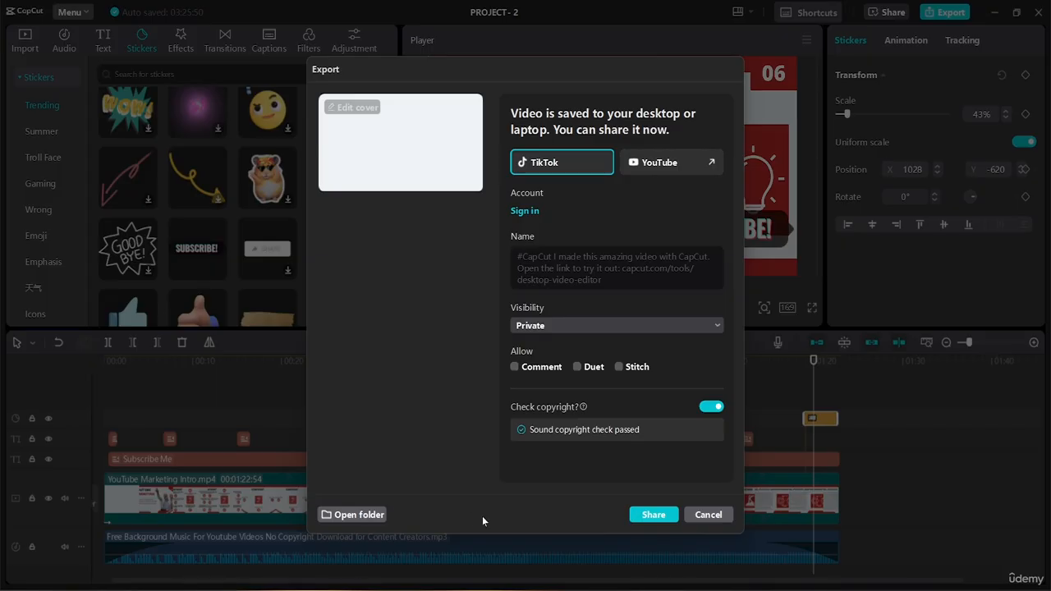
# Open the exported PROJECT- 2 video from the Downloads folder in KMPlayer and check its opening from the start to the SECOND CLASS title
pyautogui.moveTo(509, 590)
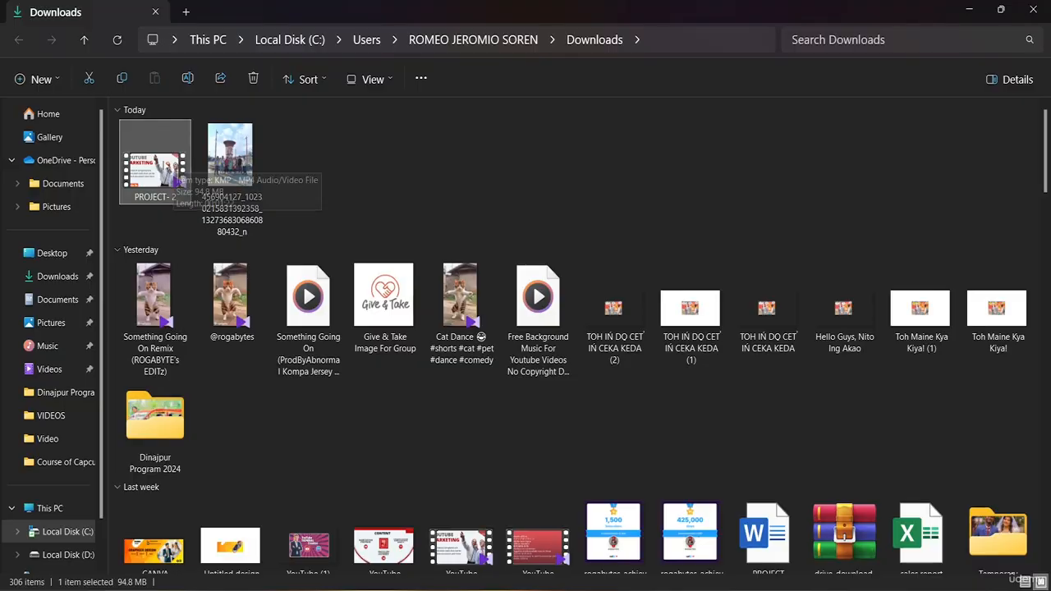
pyautogui.doubleClick(156, 167)
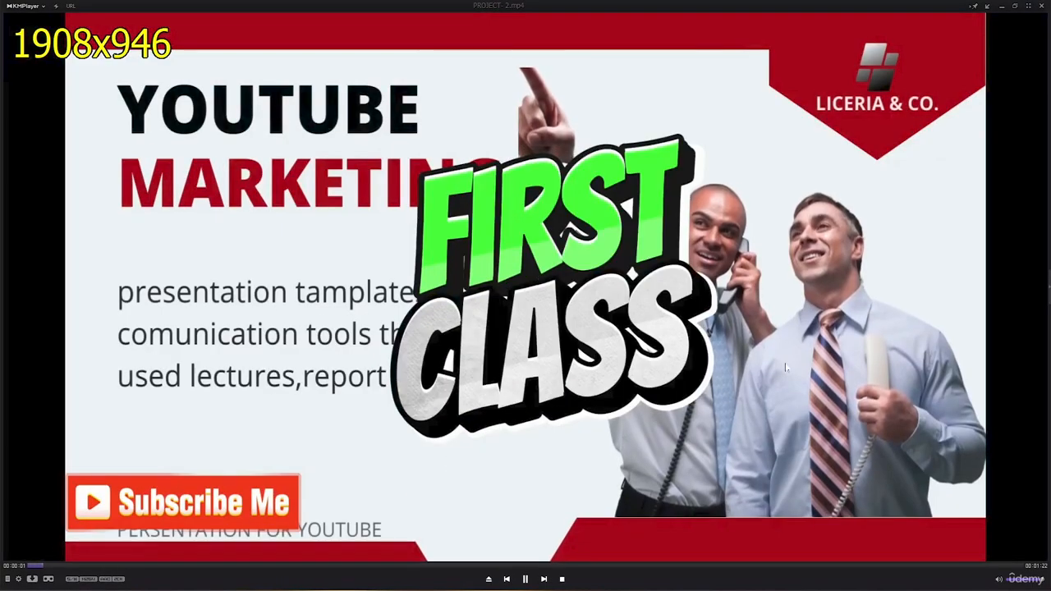
pyautogui.press('Right')
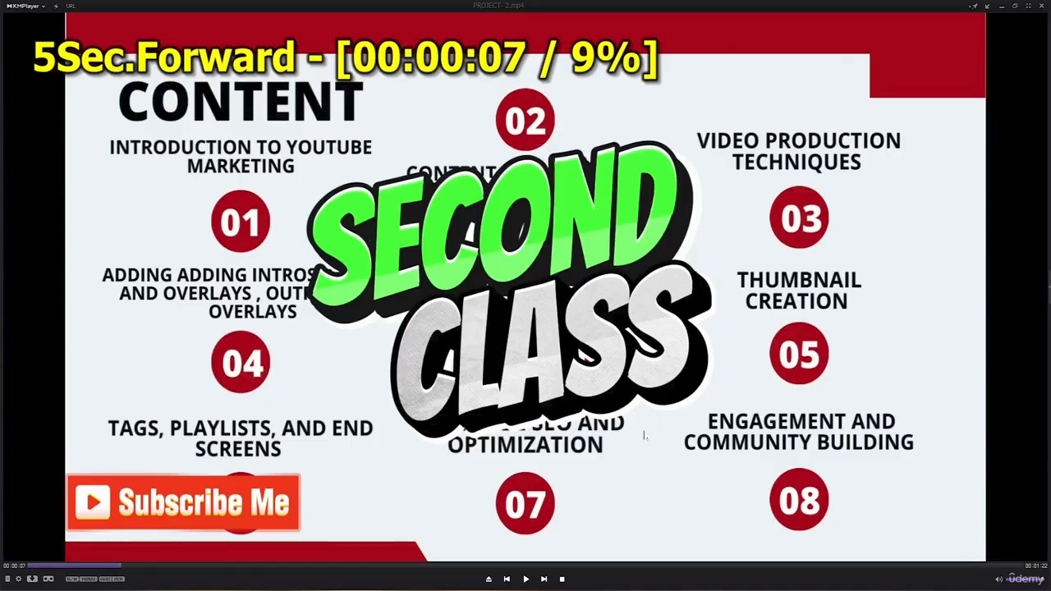
pyautogui.moveTo(118, 568); pyautogui.dragTo(7, 565)
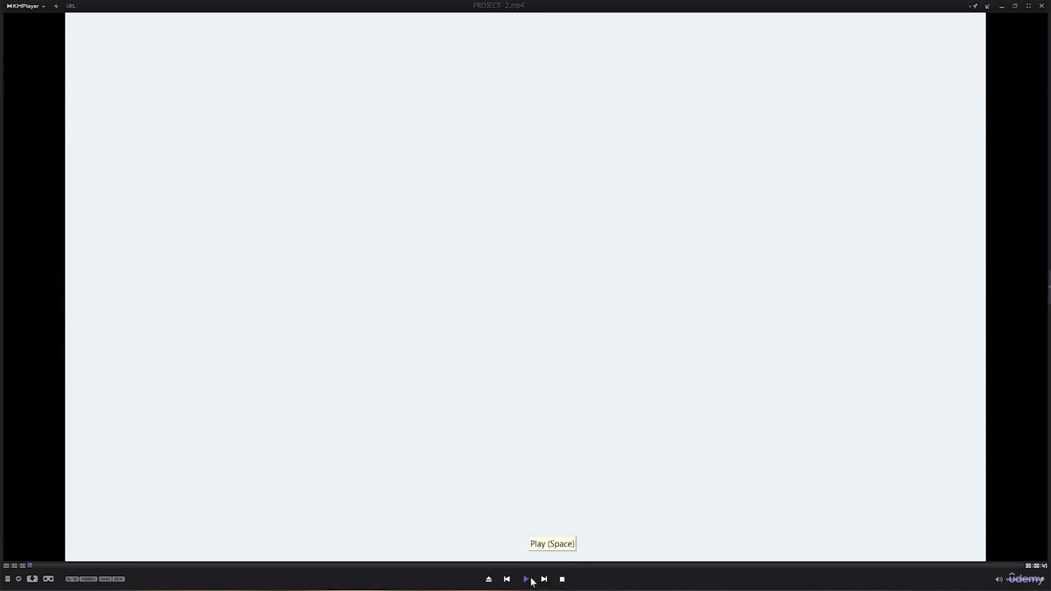
pyautogui.click(527, 580)
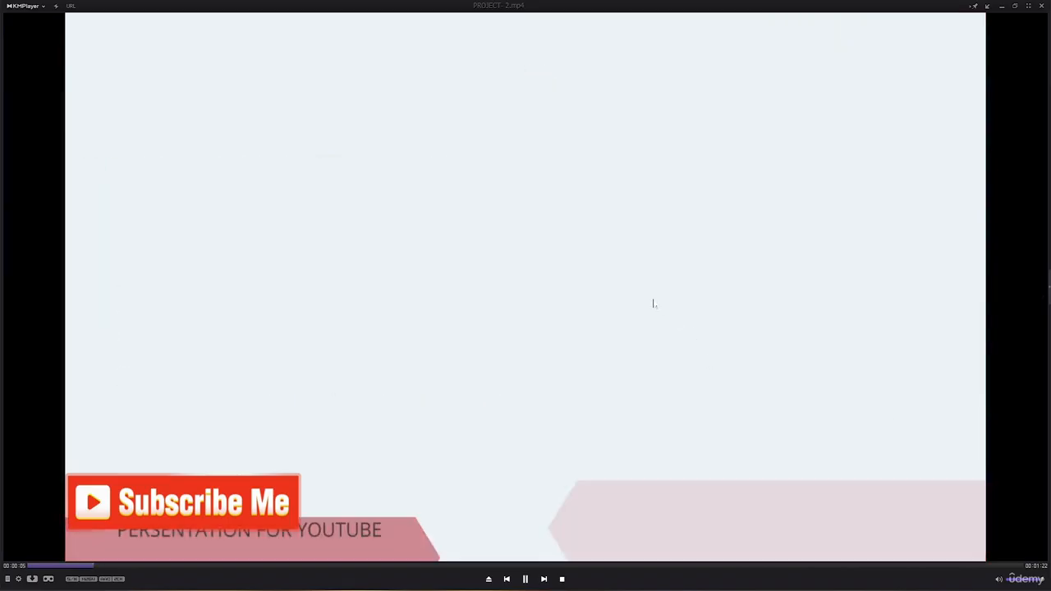
pyautogui.press('space')
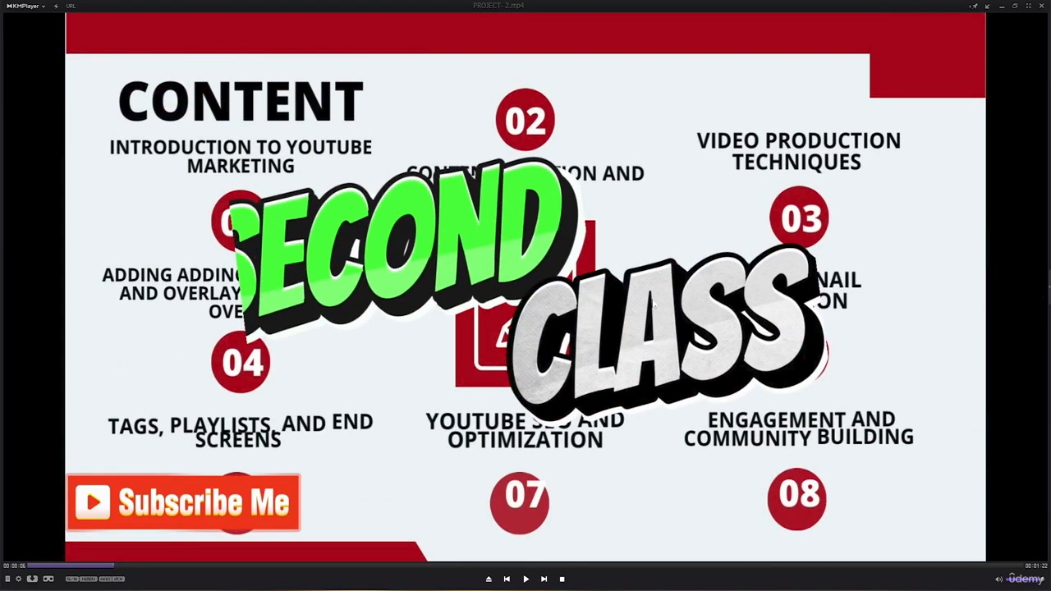